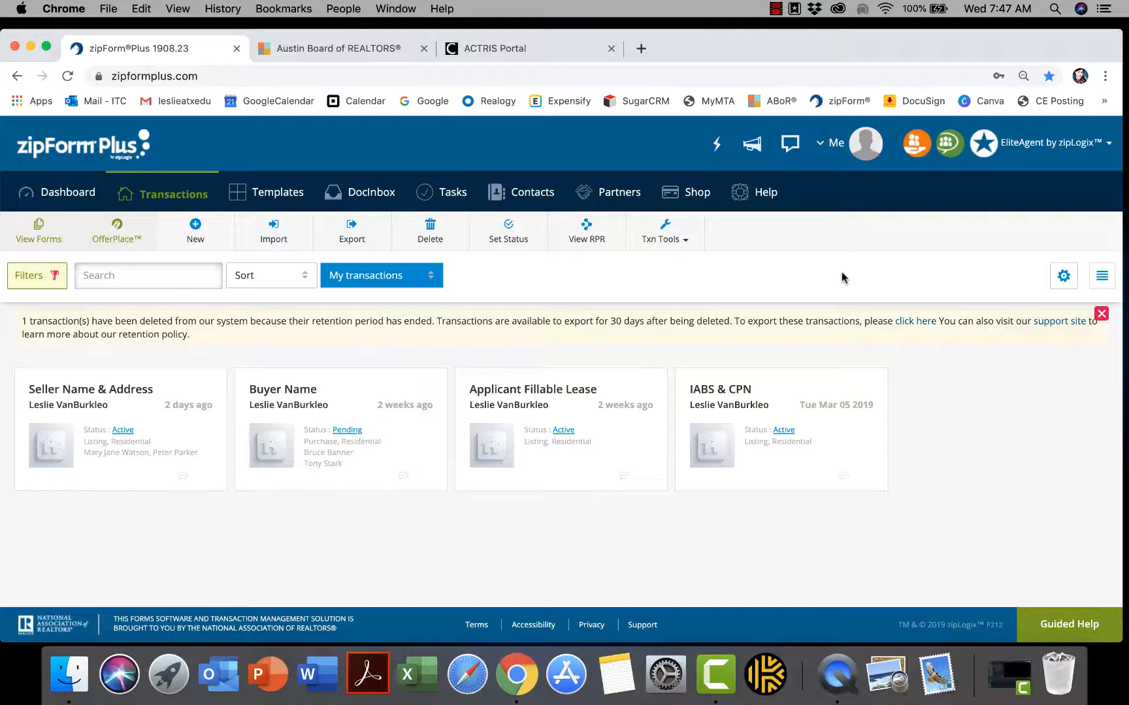
Dismiss the retention-period notice and switch to the ACTRIS Portal tab
{"action": "left_click", "coordinate": [1102, 314]}
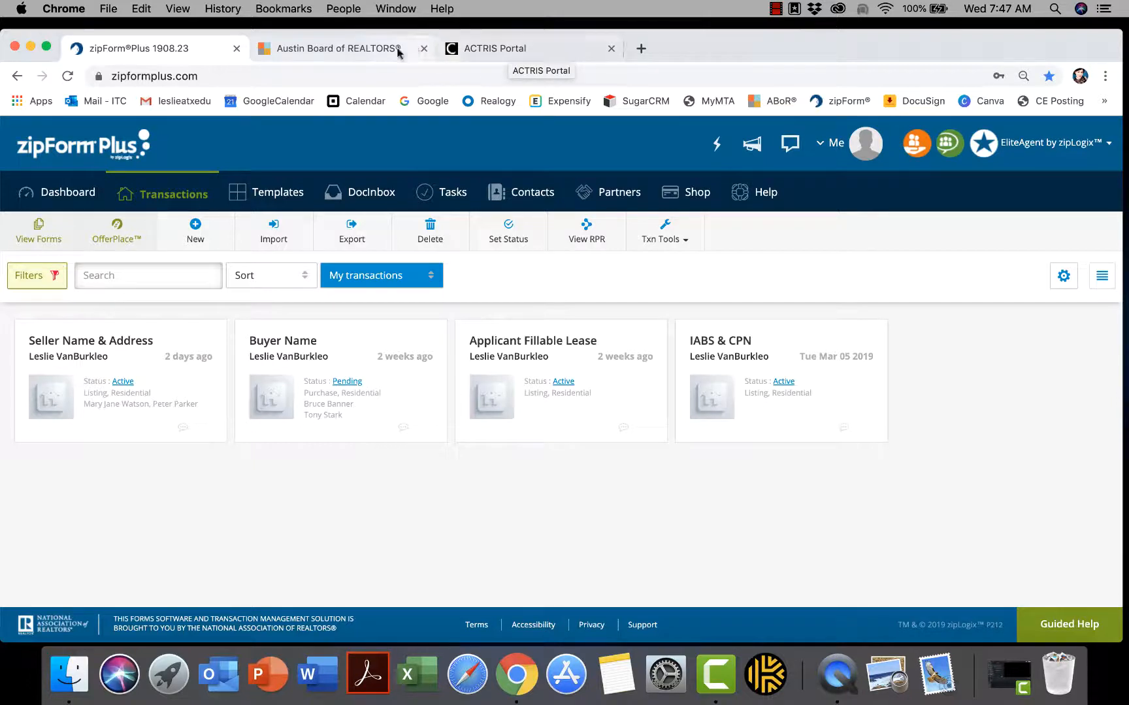
{"action": "left_click", "coordinate": [495, 55]}
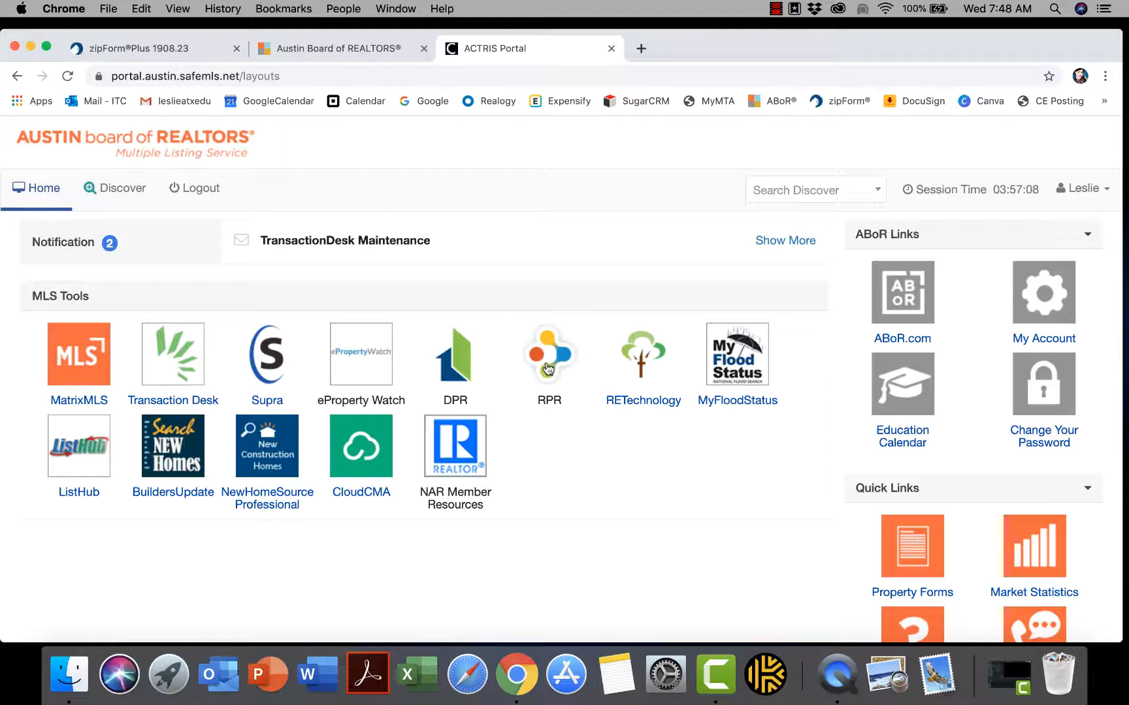
Launch Realtors Property Resource (RPR) from the ACTRIS Portal MLS Tools
{"action": "left_click", "coordinate": [548, 370]}
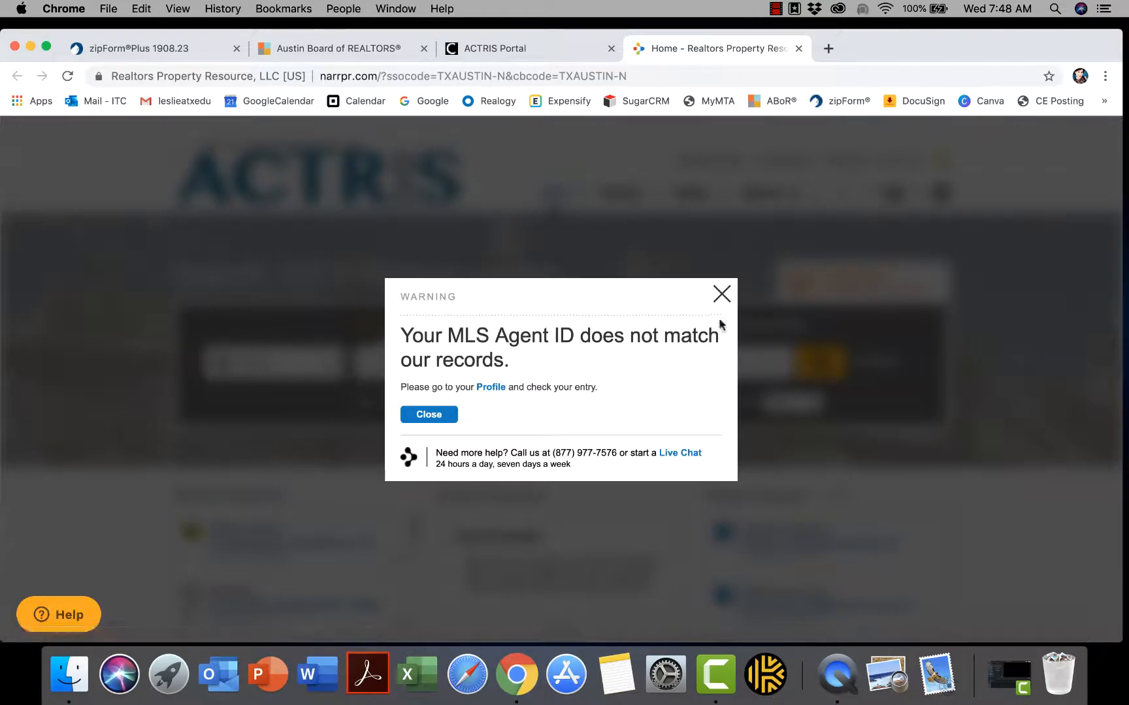
Close the MLS Agent ID mismatch warning in RPR
{"action": "left_click", "coordinate": [722, 295]}
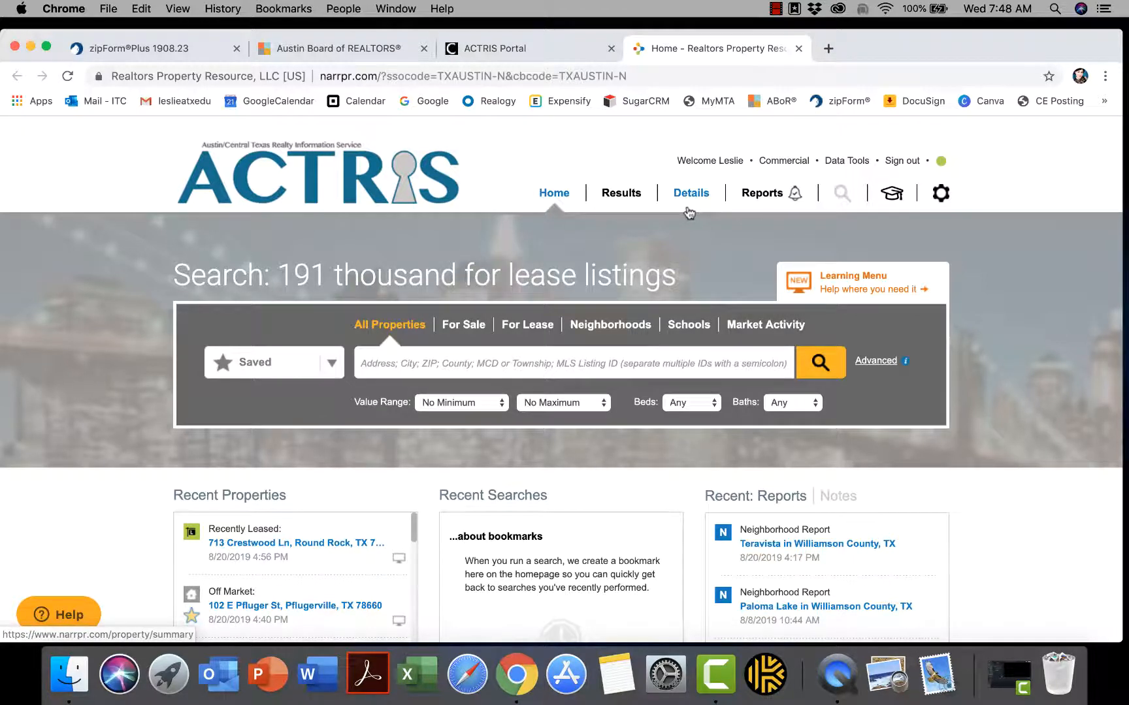
{"action": "left_click", "coordinate": [941, 196]}
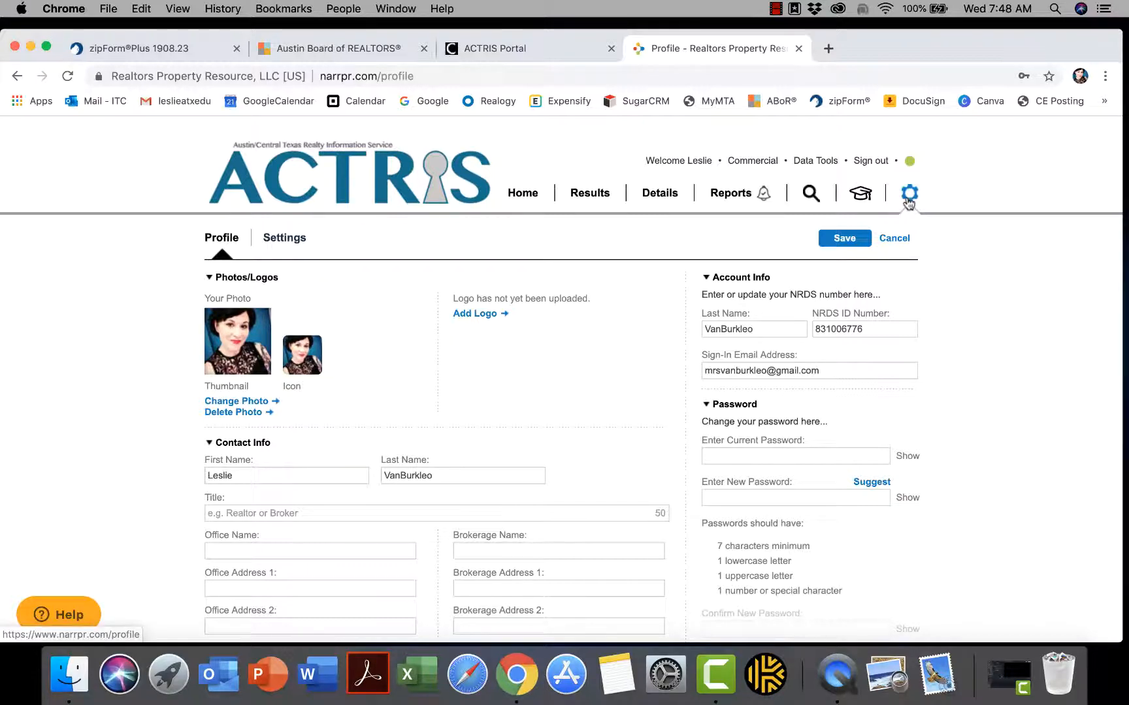
{"action": "scroll", "coordinate": [953, 258], "scroll_direction": "down", "scroll_amount": 5}
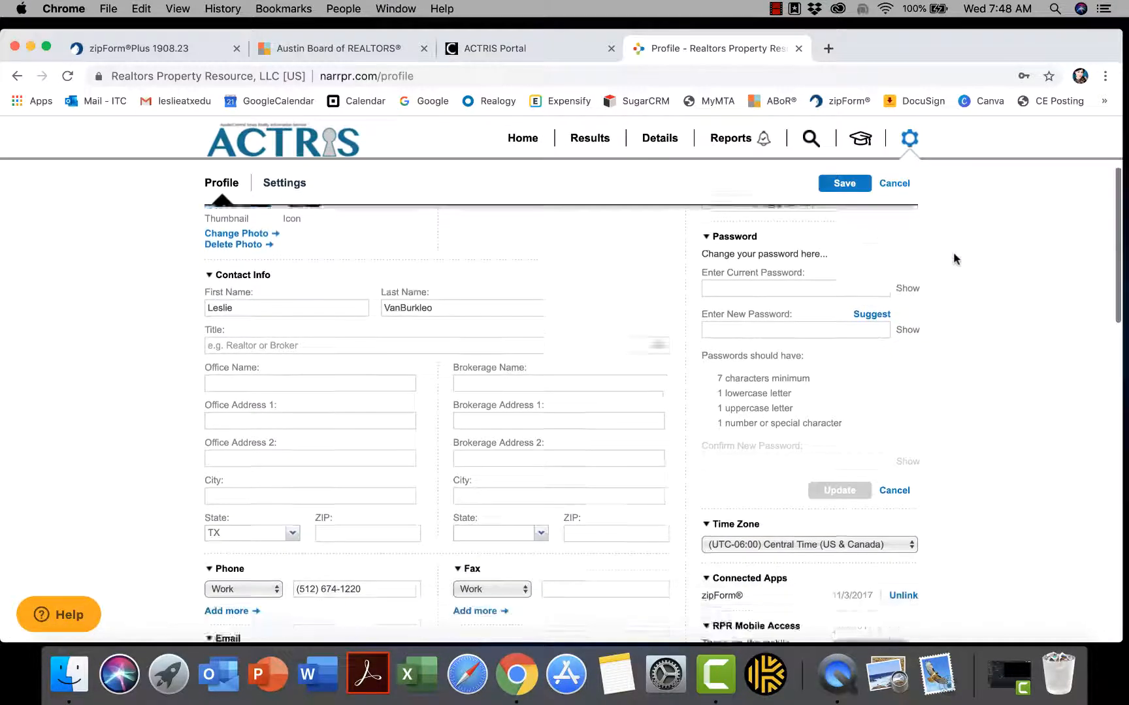
{"action": "scroll", "coordinate": [954, 258], "scroll_direction": "down", "scroll_amount": 5}
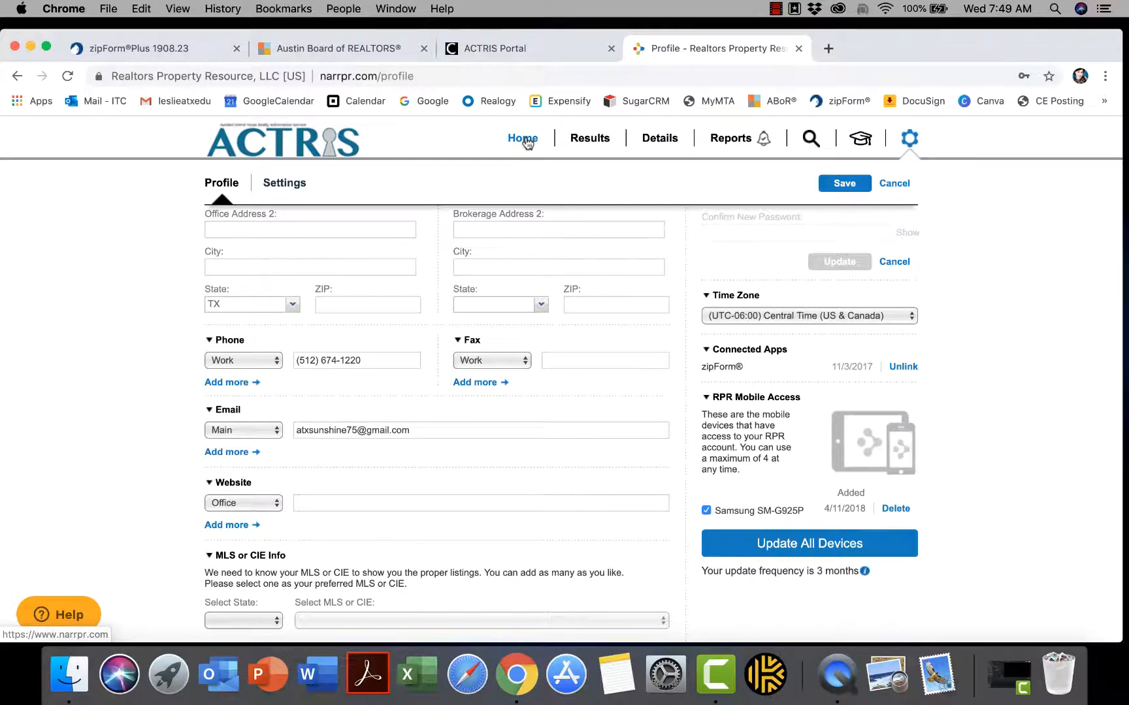
{"action": "left_click", "coordinate": [527, 141]}
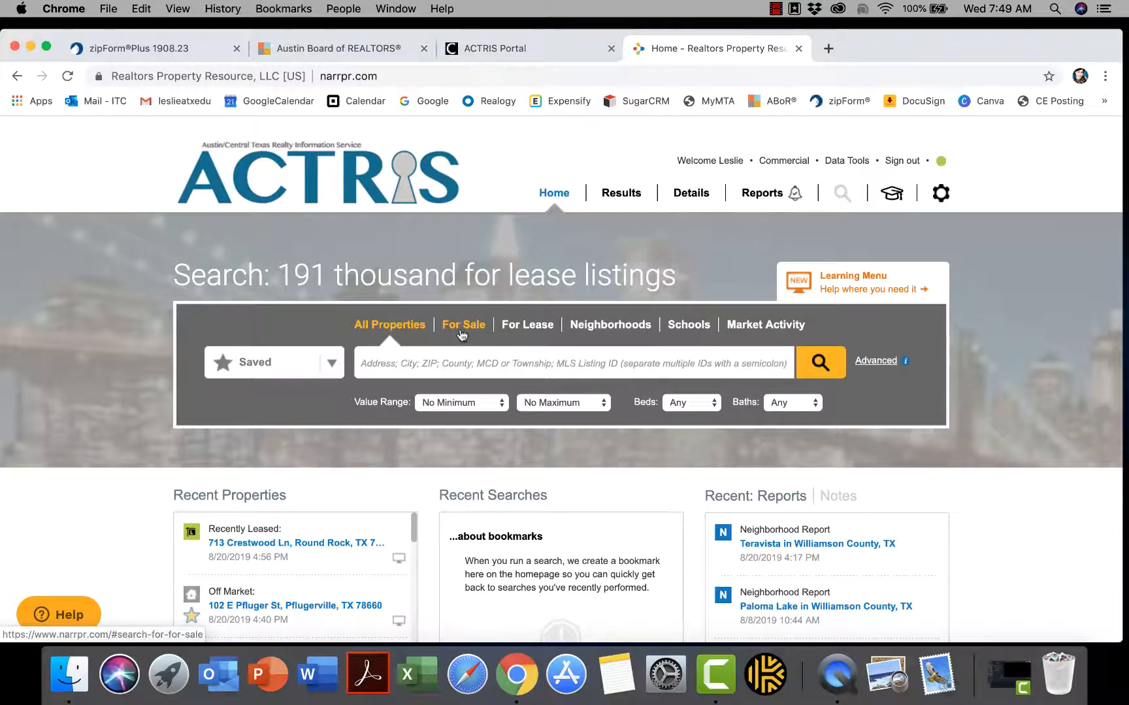
{"action": "left_click", "coordinate": [374, 361]}
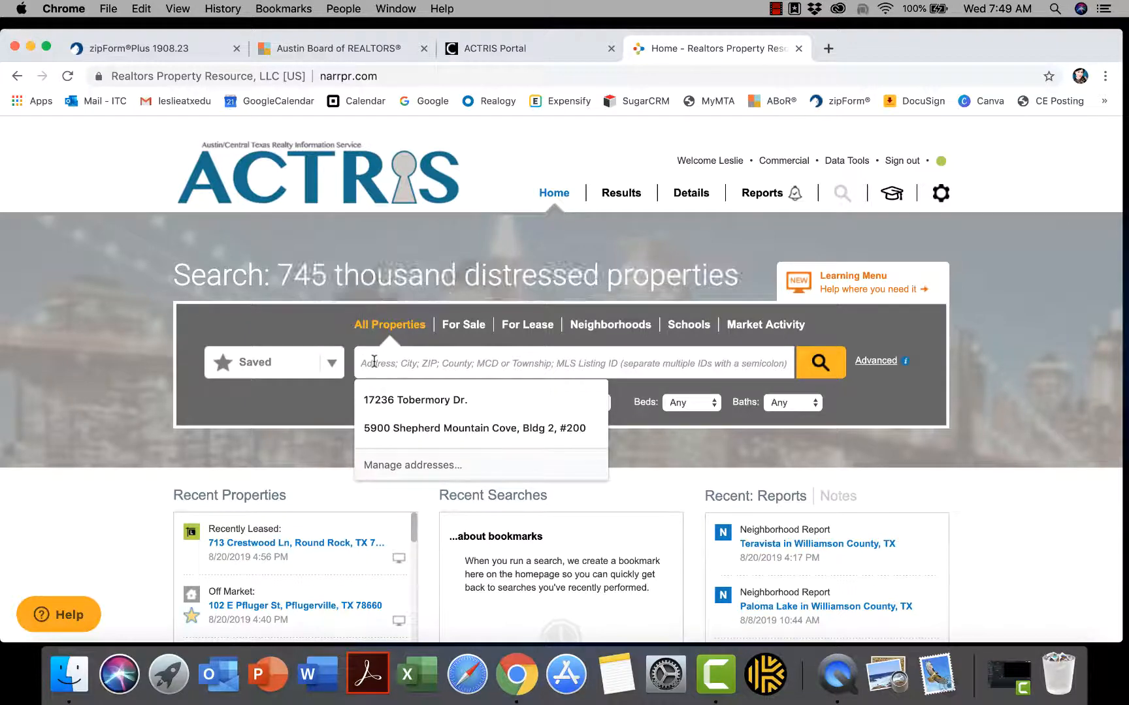
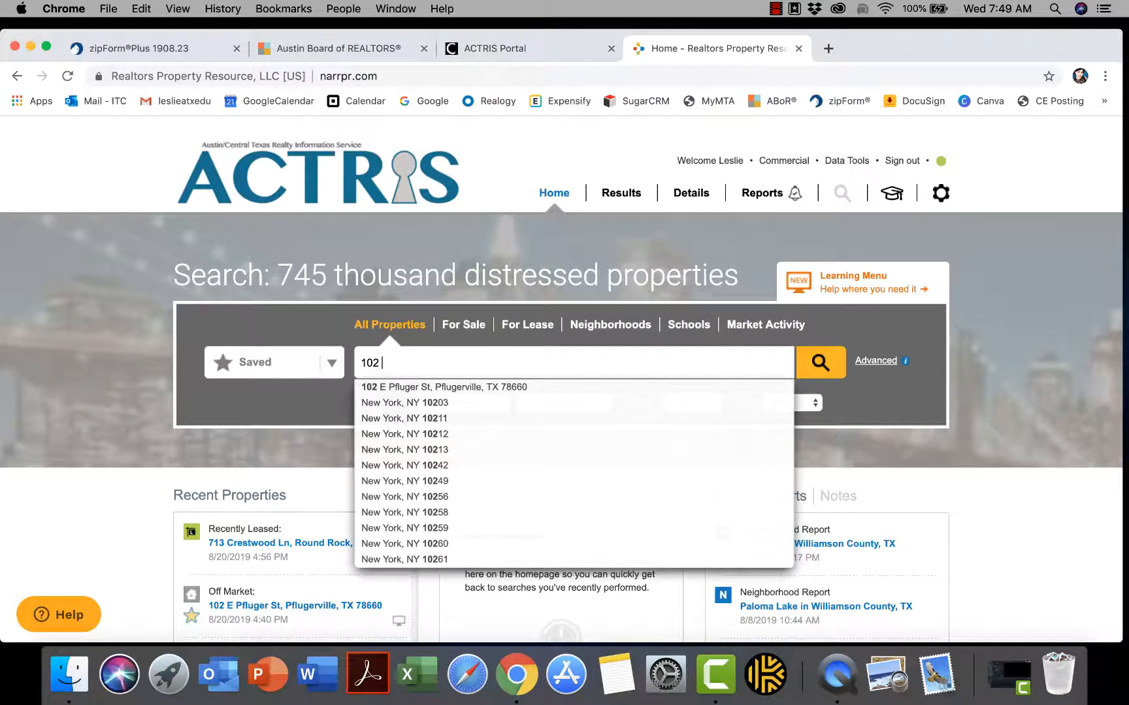
{"action": "left_click", "coordinate": [428, 388]}
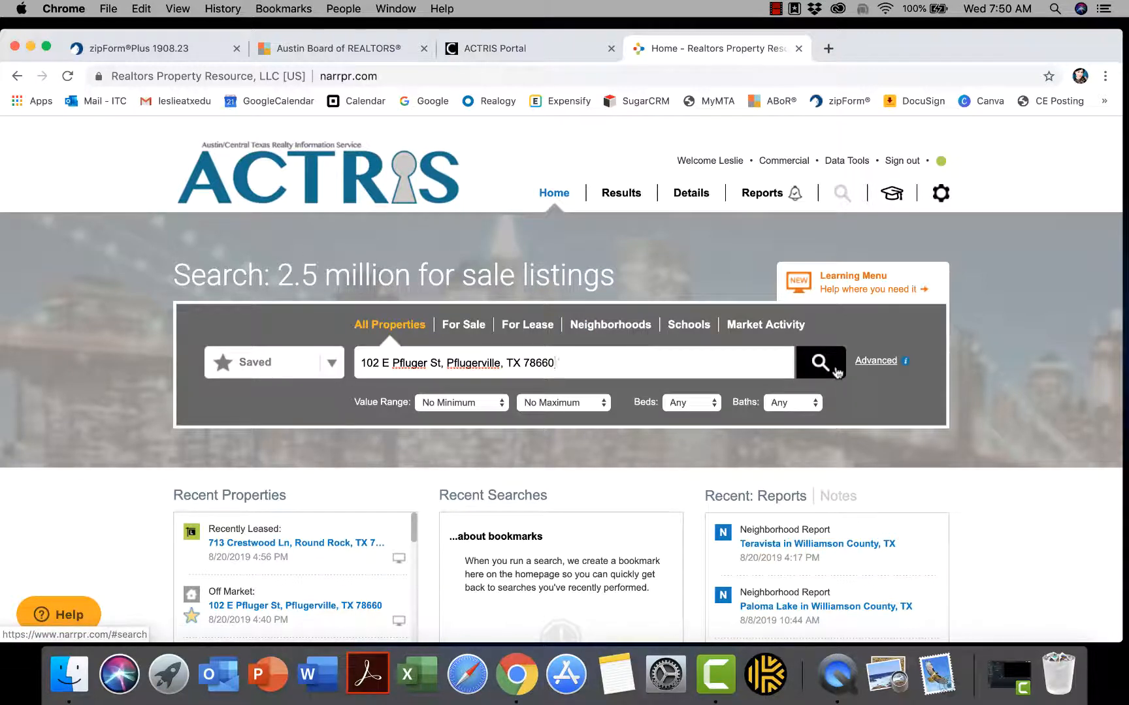
{"action": "left_click", "coordinate": [837, 372]}
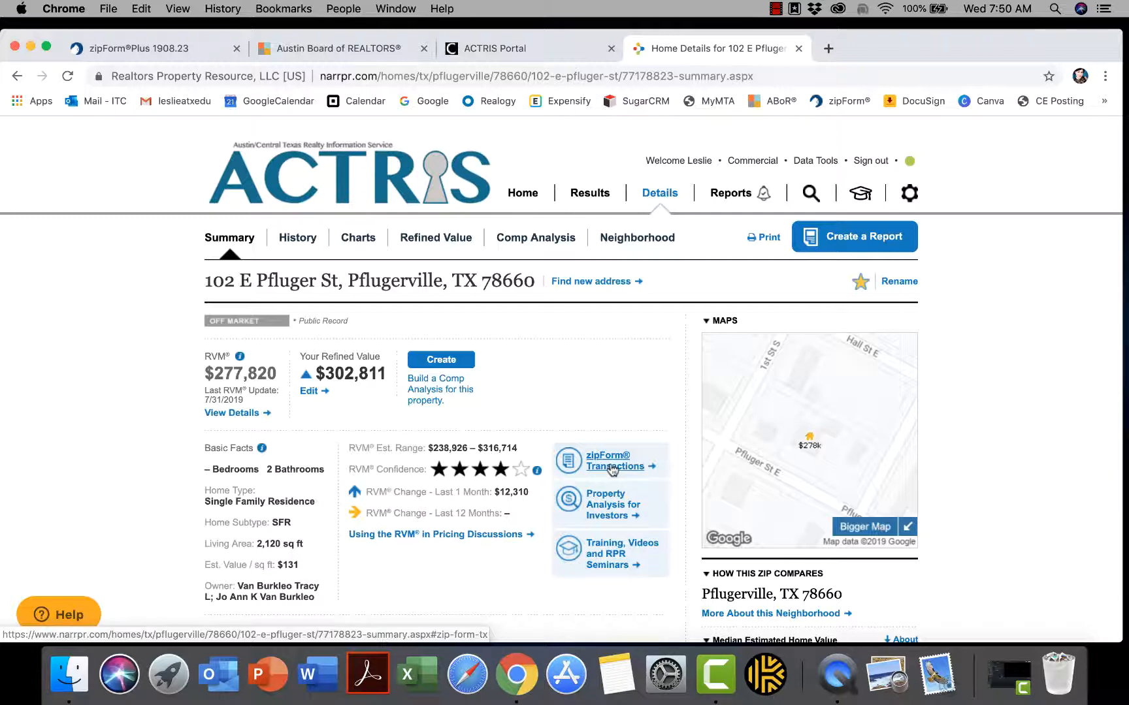
Create a new Listing zipForm transaction from the RPR property data and open it in zipForm
{"action": "left_click", "coordinate": [611, 467]}
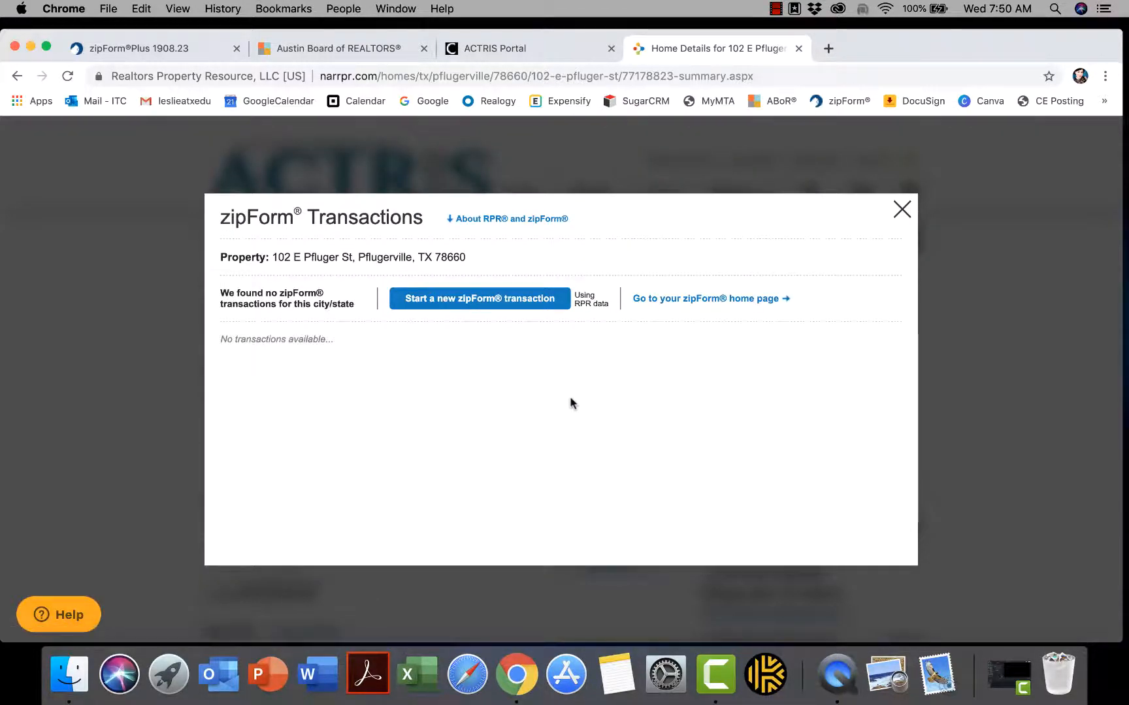
{"action": "left_click", "coordinate": [431, 304]}
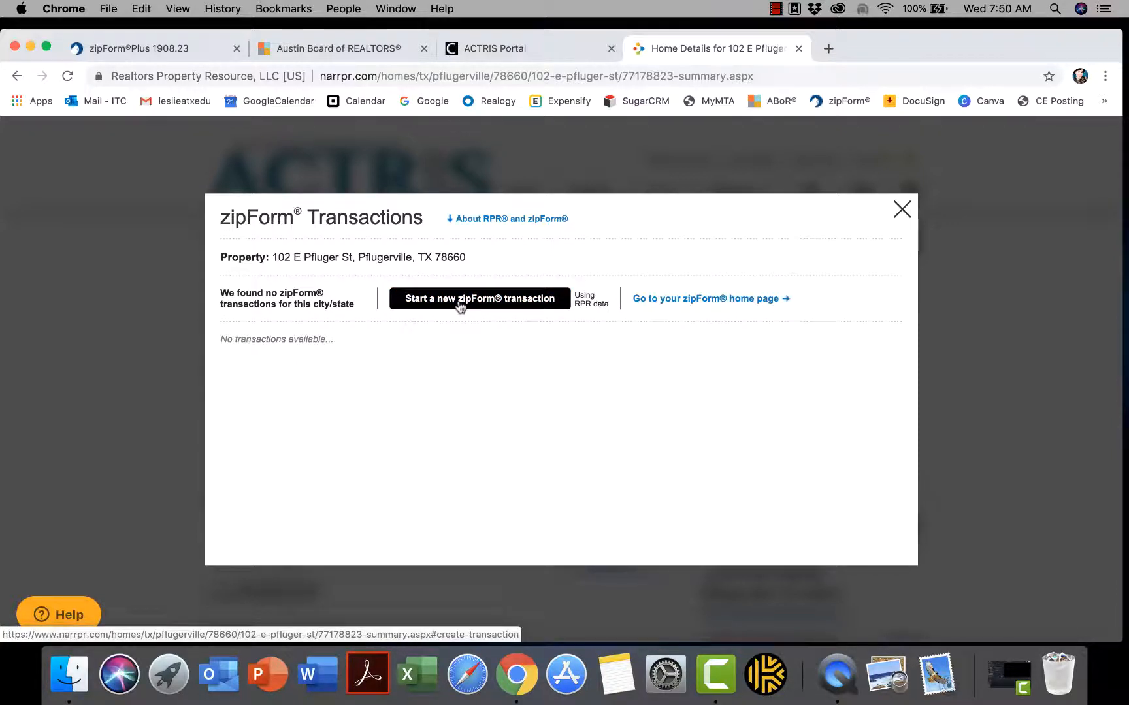
{"action": "left_click", "coordinate": [460, 304]}
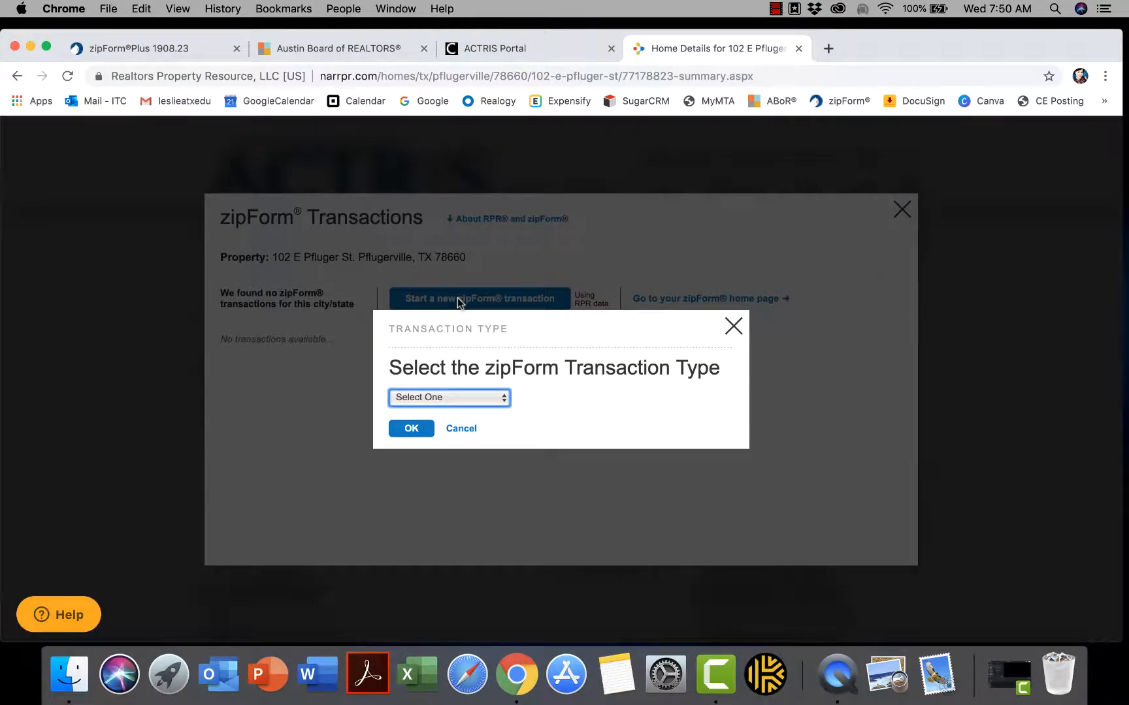
{"action": "left_click", "coordinate": [499, 404]}
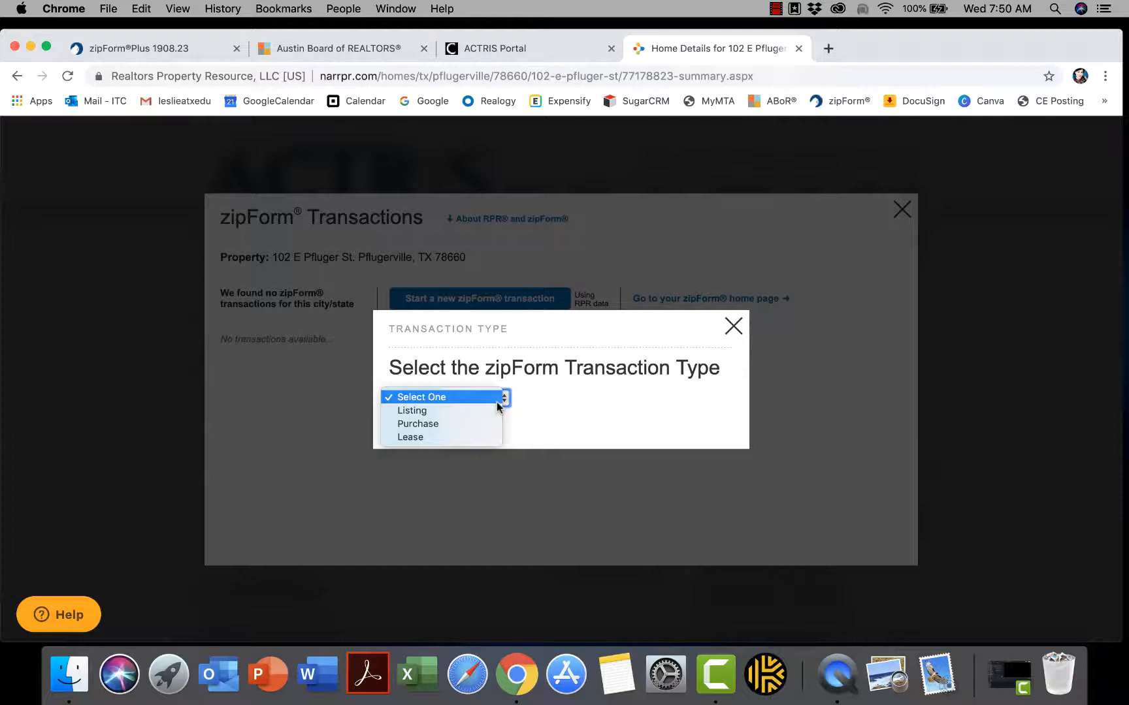
{"action": "left_click", "coordinate": [447, 410]}
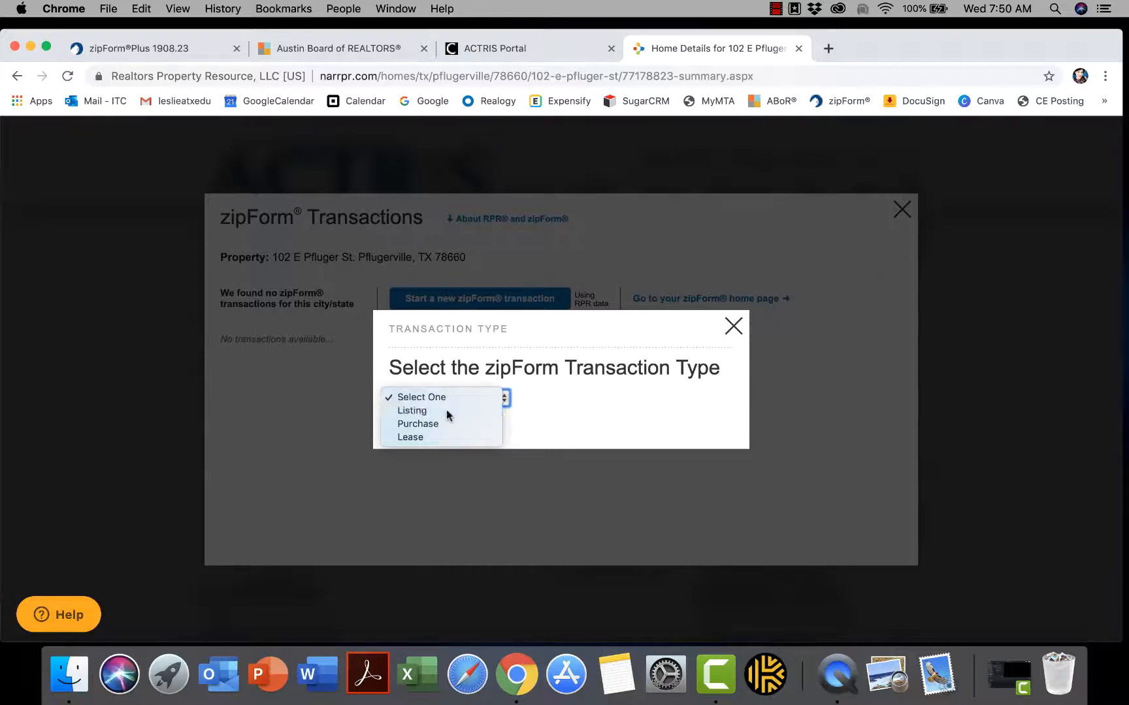
{"action": "left_click", "coordinate": [409, 432]}
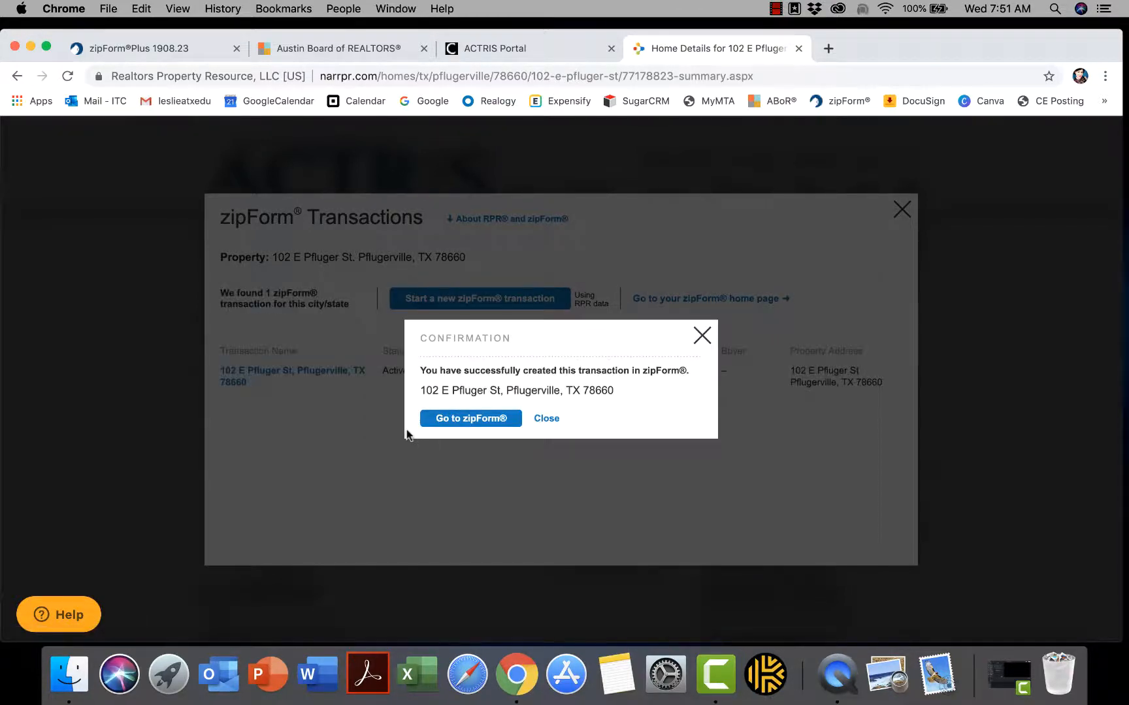
{"action": "left_click", "coordinate": [470, 421]}
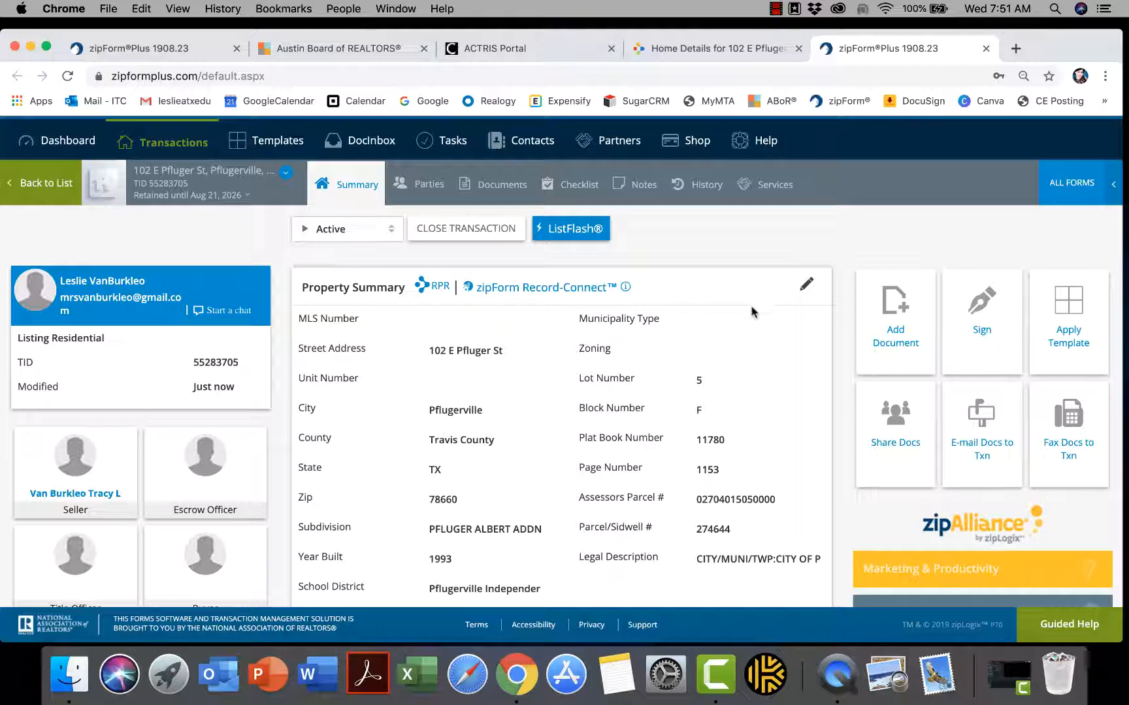
Review the Summary page, then view the transaction's still-empty Documents list
{"action": "scroll", "coordinate": [748, 318], "scroll_direction": "down", "scroll_amount": 3}
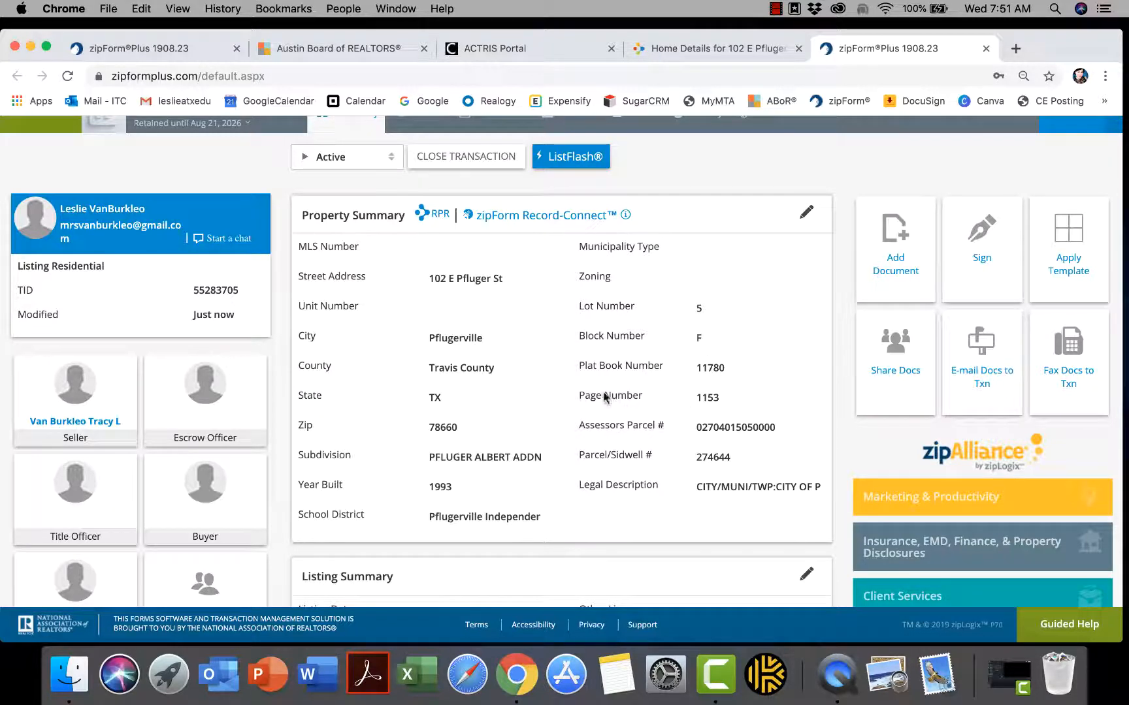
{"action": "scroll", "coordinate": [604, 396], "scroll_direction": "up", "scroll_amount": 4}
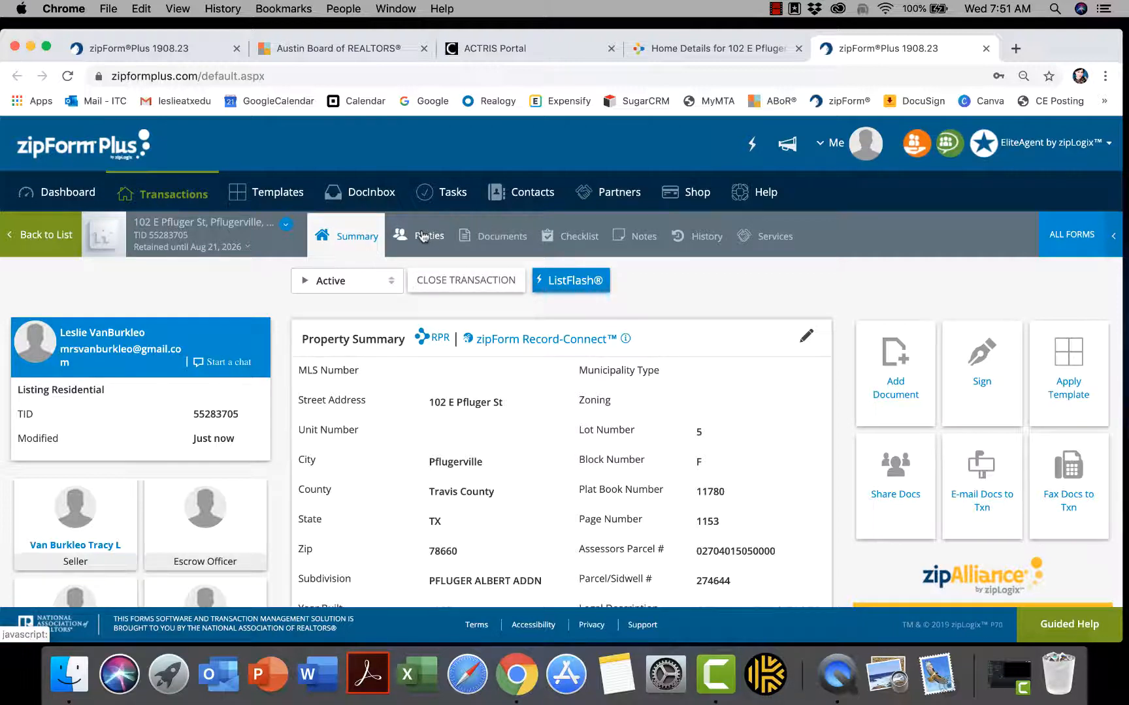
{"action": "left_click", "coordinate": [509, 241]}
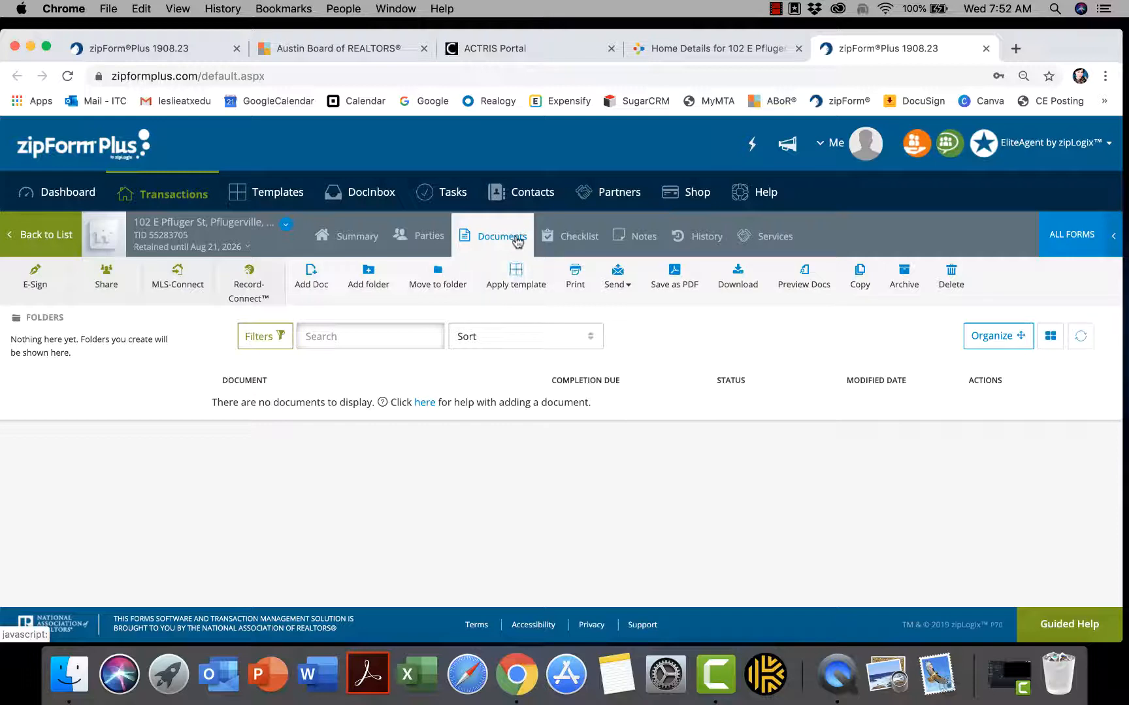
{"action": "left_click", "coordinate": [517, 280]}
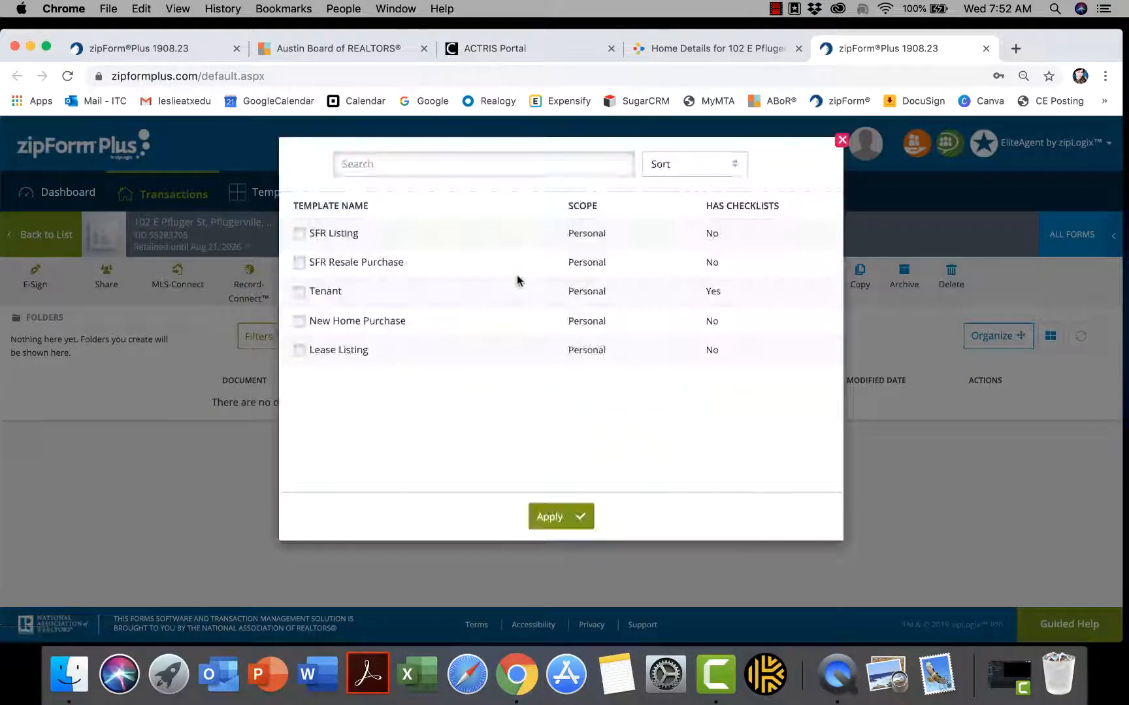
{"action": "left_click", "coordinate": [299, 234]}
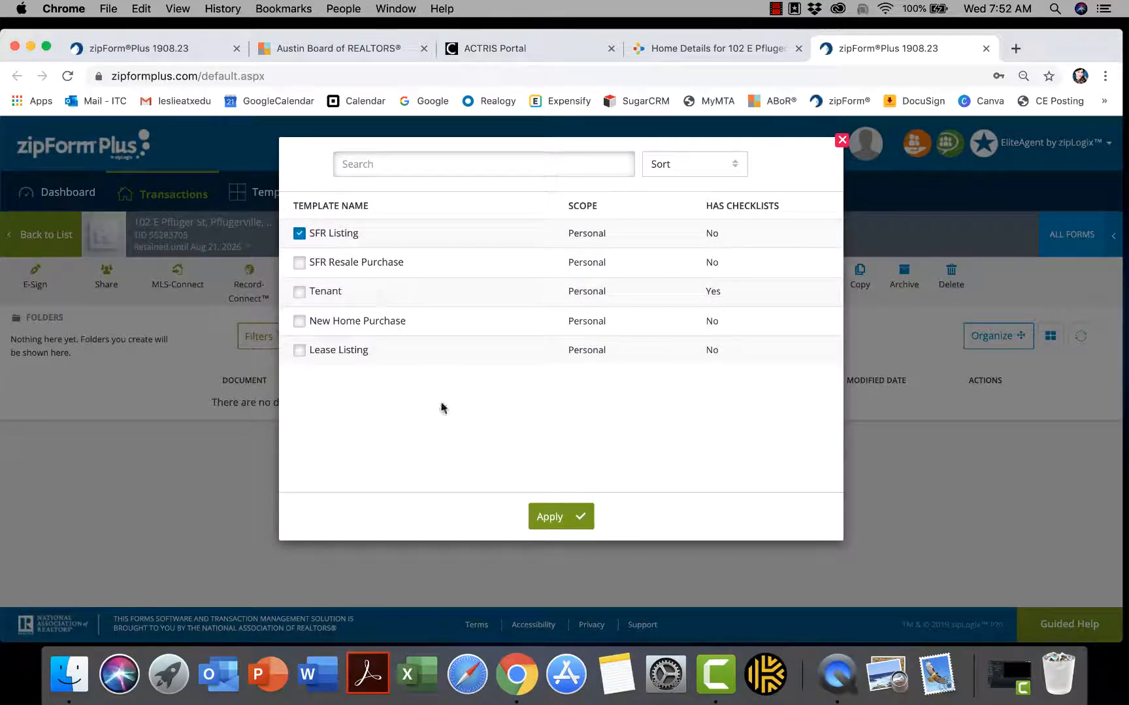
{"action": "left_click", "coordinate": [552, 515]}
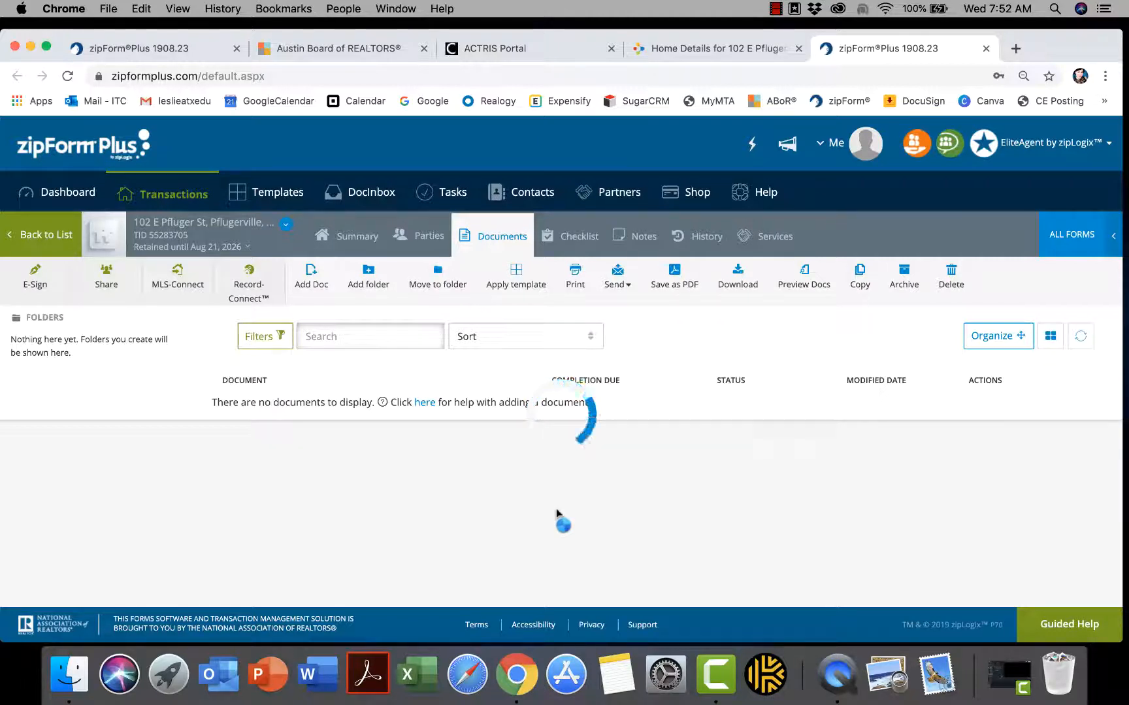
Open the Transaction Cover Sheet form for editing
{"action": "left_click", "coordinate": [777, 10]}
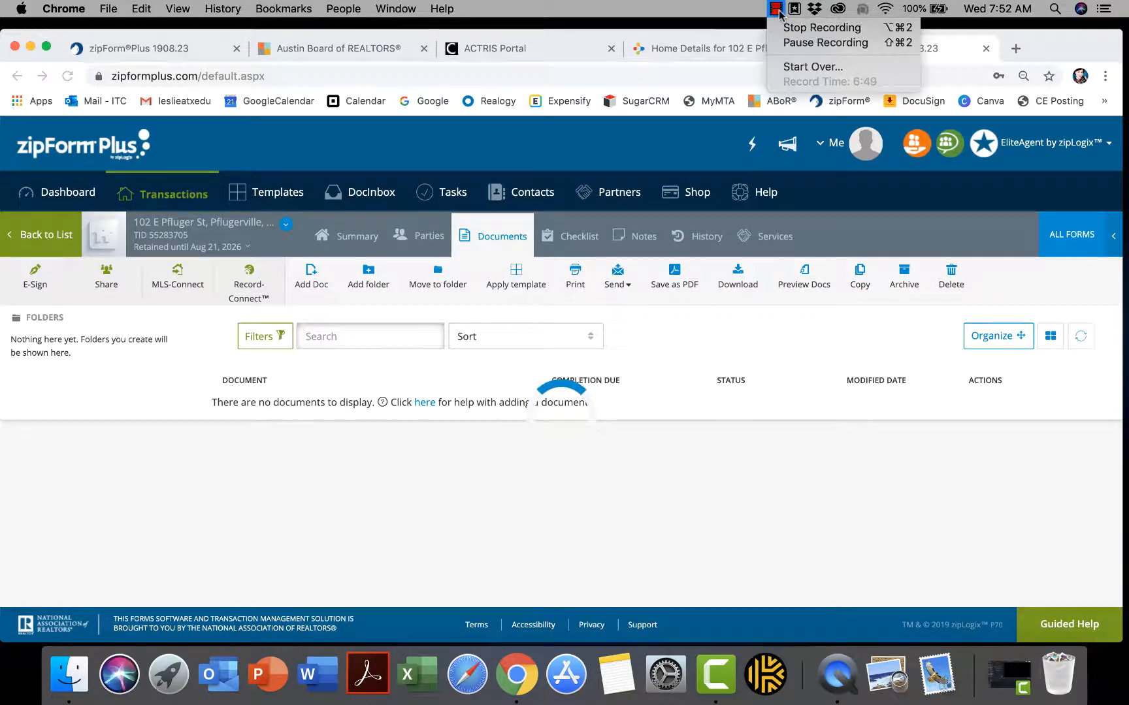
{"action": "left_click", "coordinate": [804, 44]}
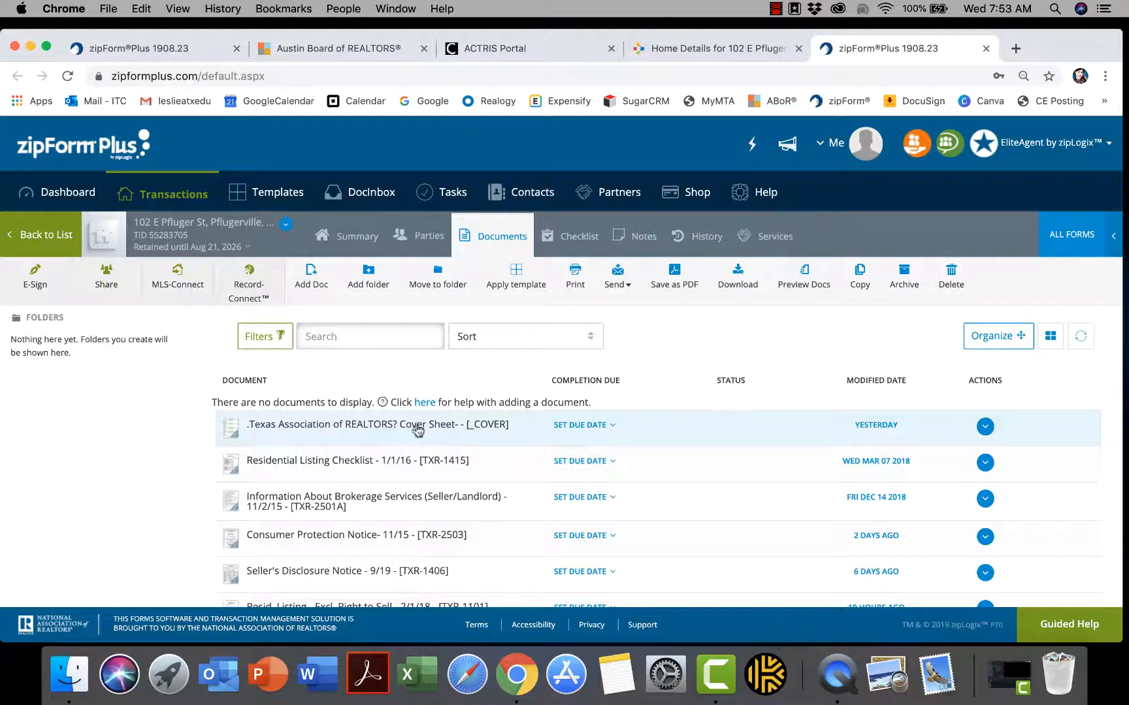
{"action": "left_click", "coordinate": [369, 437]}
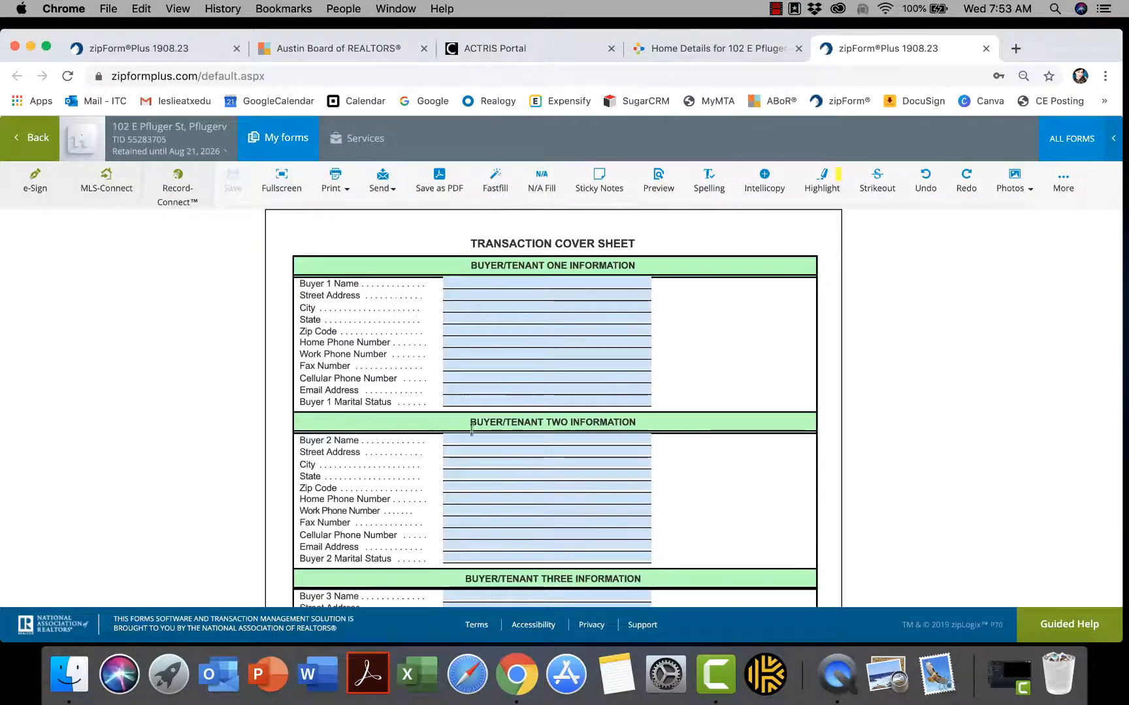
{"action": "scroll", "coordinate": [752, 429], "scroll_direction": "down", "scroll_amount": 3}
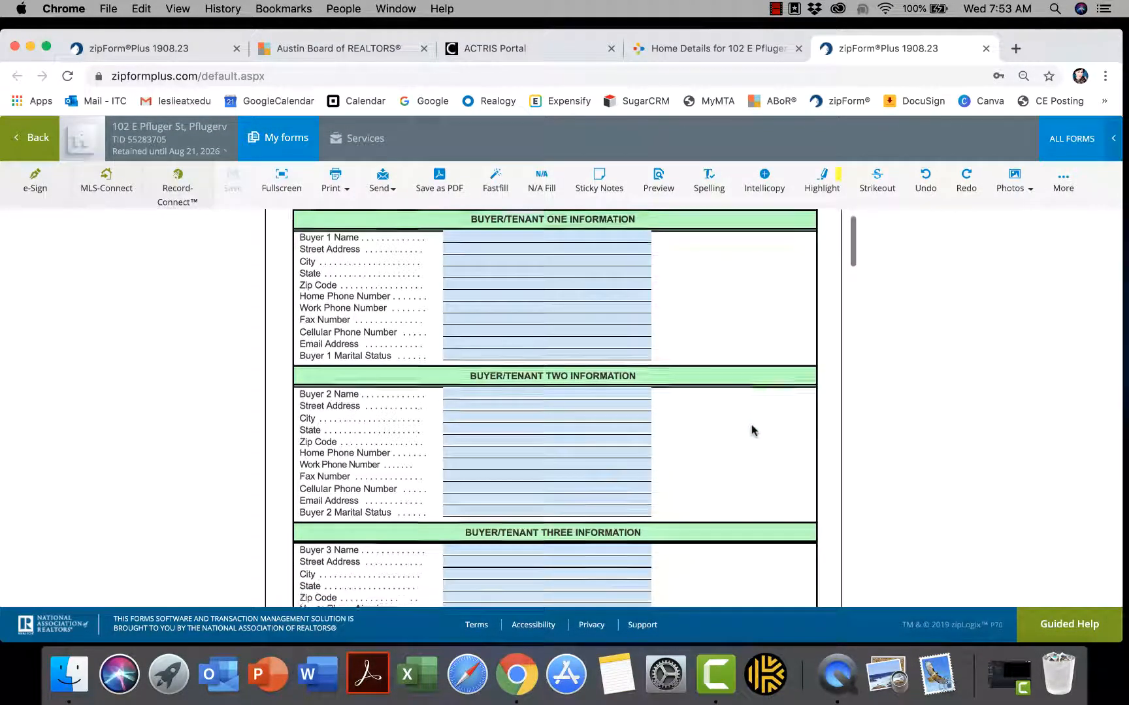
{"action": "scroll", "coordinate": [751, 430], "scroll_direction": "down", "scroll_amount": 15}
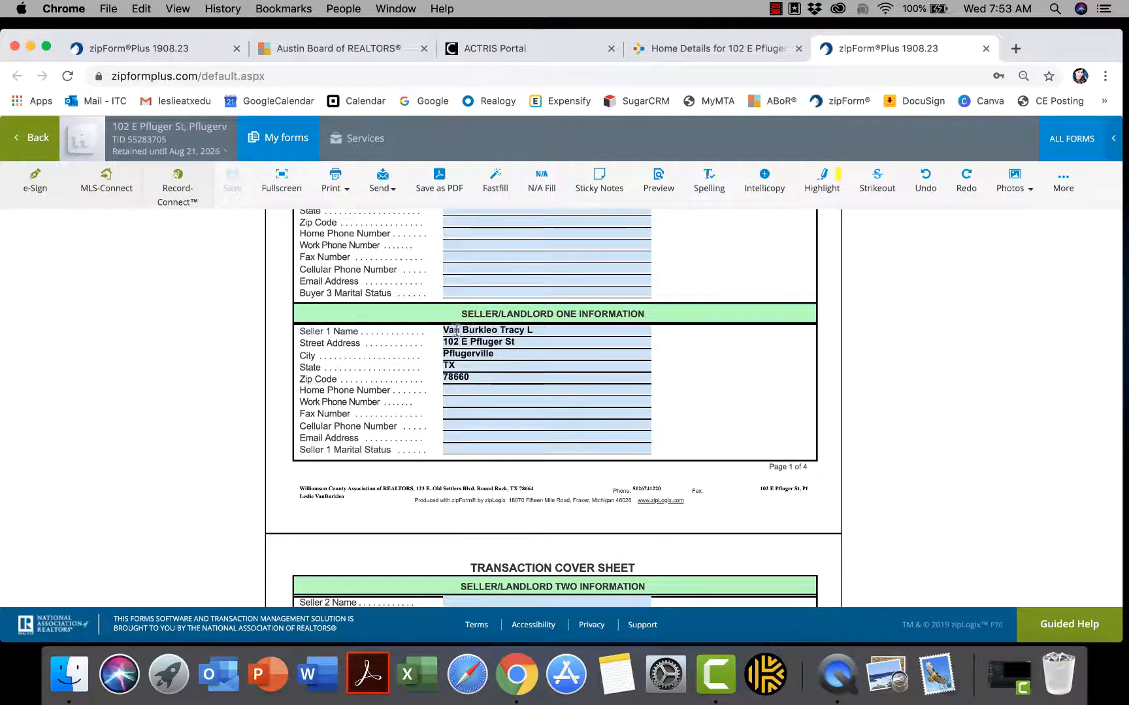
Correct the Seller 1 name, choosing the seller's full name from suggestions
{"action": "left_click", "coordinate": [533, 331]}
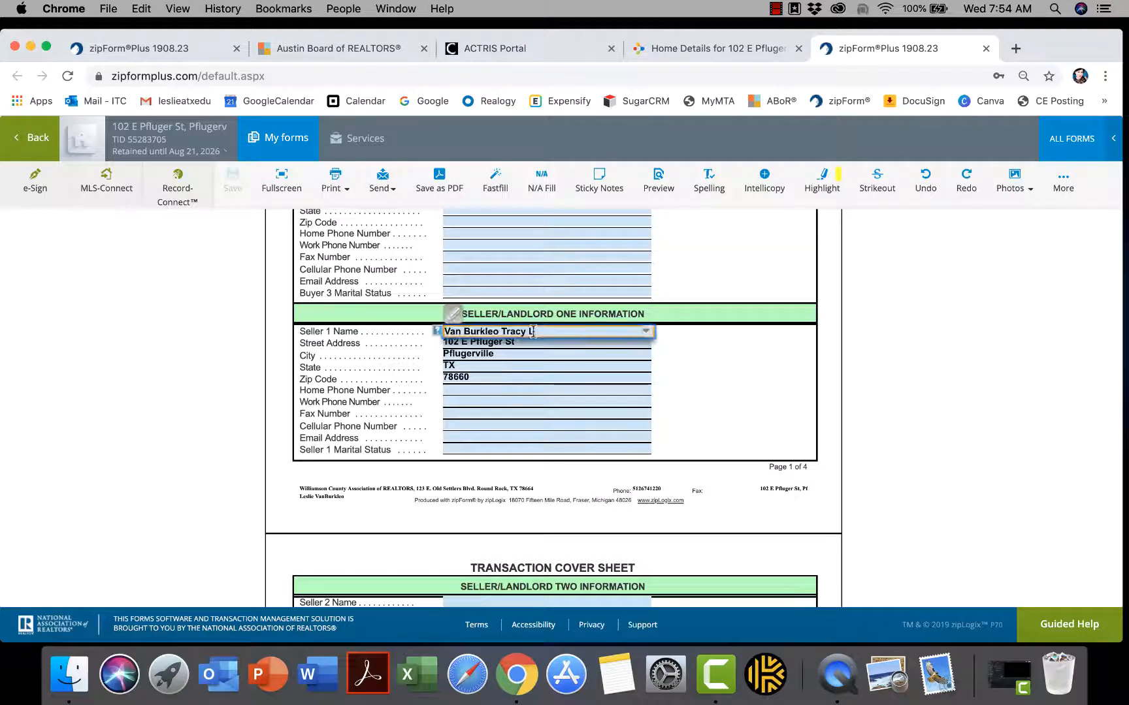
{"action": "key", "text": "BackSpace"}
{"action": "key", "text": "BackSpace"}
{"action": "key", "text": "BackSpace"}
{"action": "key", "text": "BackSpace"}
{"action": "key", "text": "BackSpace"}
{"action": "key", "text": "BackSpace"}
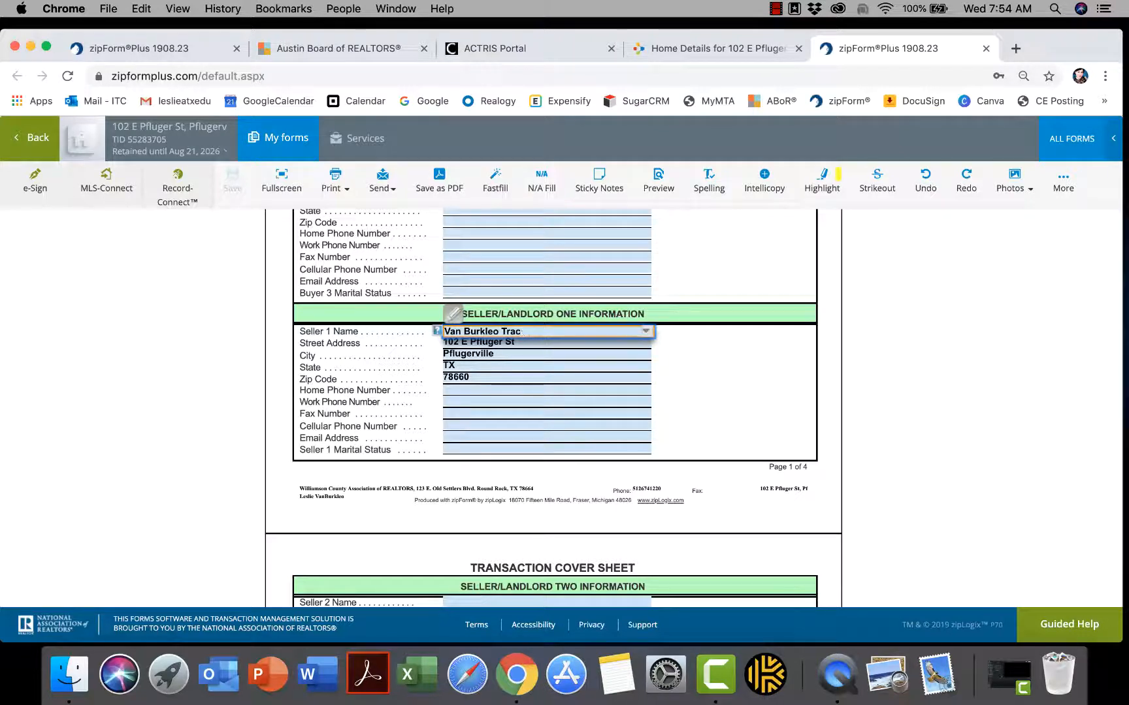
{"action": "key", "text": "BackSpace"}
{"action": "key", "text": "BackSpace"}
{"action": "left_click", "coordinate": [445, 332]}
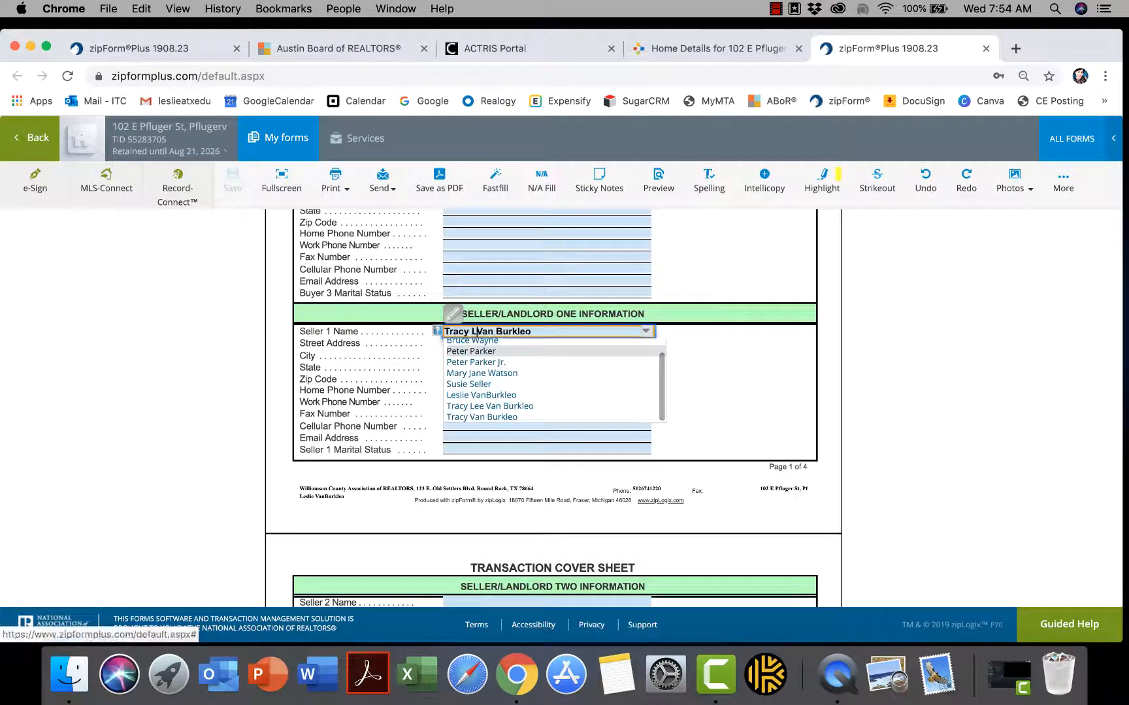
{"action": "left_click", "coordinate": [535, 406]}
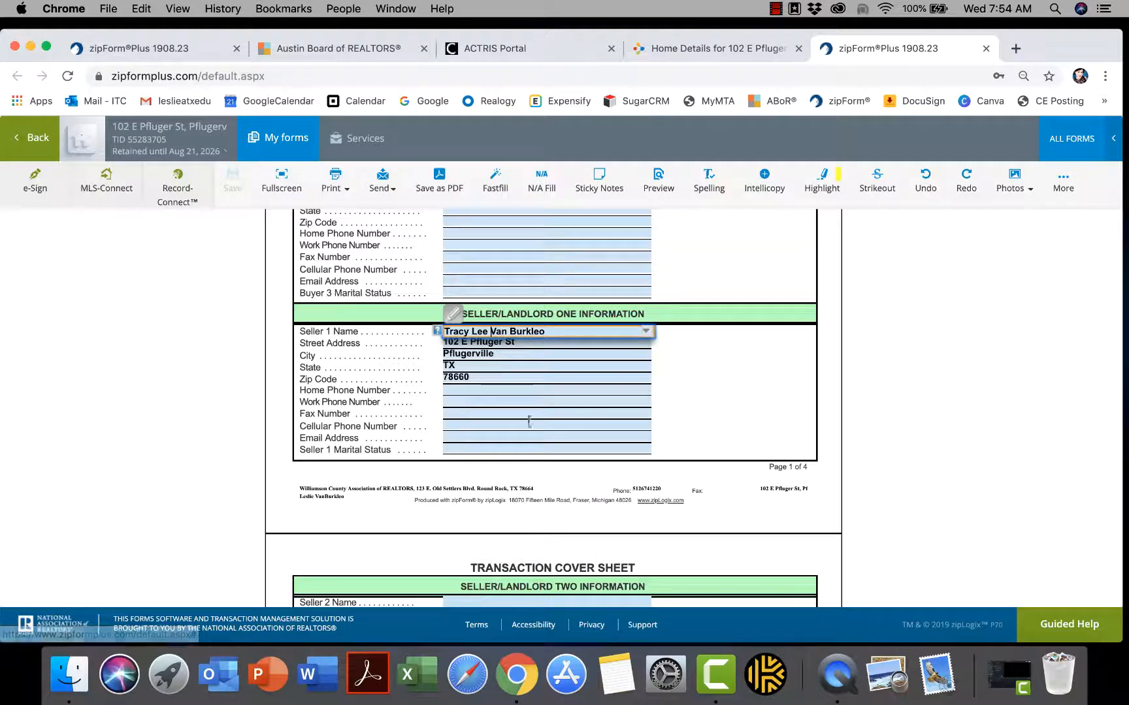
Enter Seller 1's home phone number and email address
{"action": "left_click", "coordinate": [483, 391]}
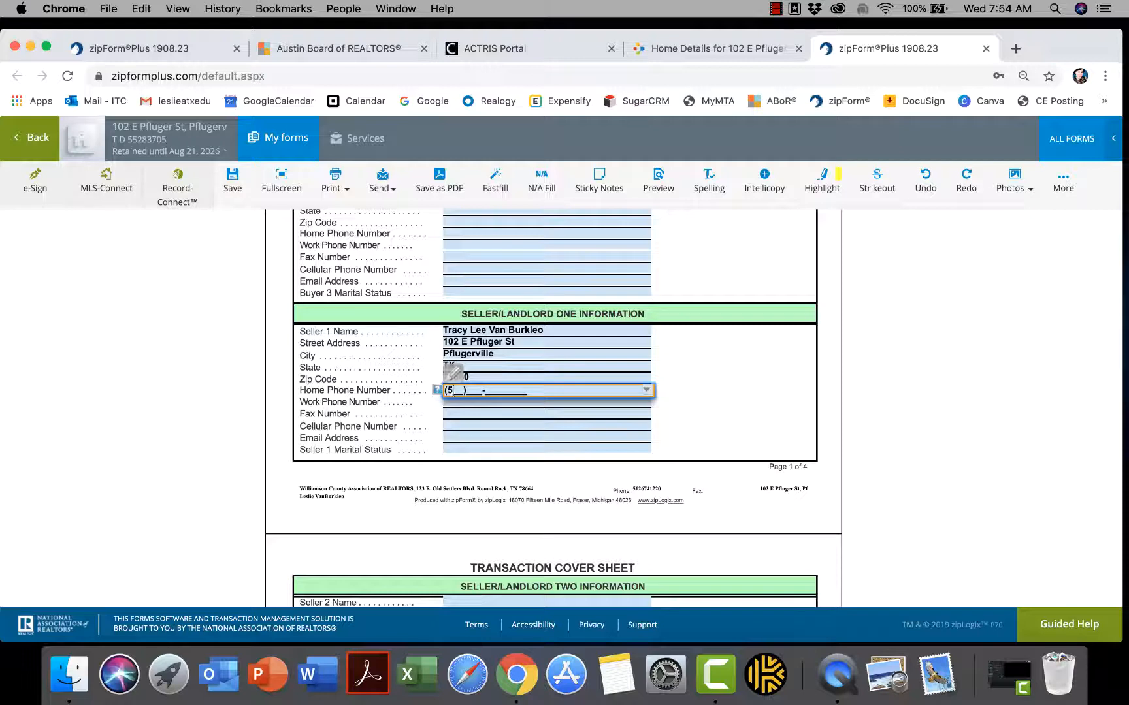
{"action": "left_click", "coordinate": [460, 437]}
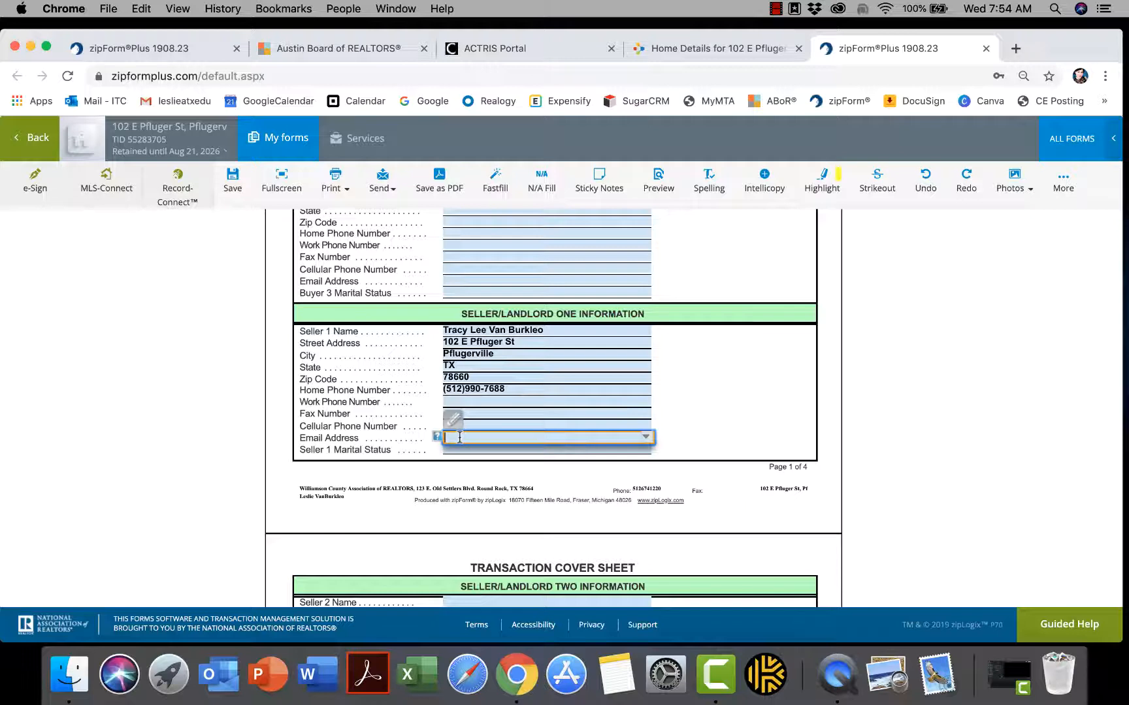
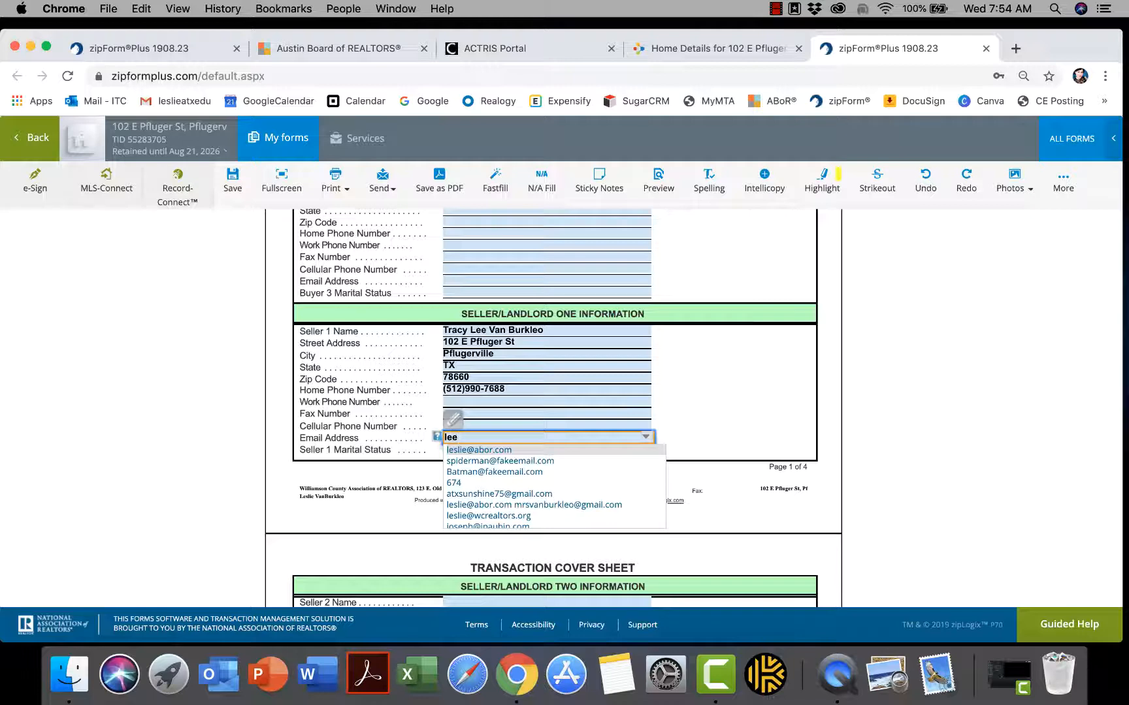
{"action": "left_click", "coordinate": [810, 395]}
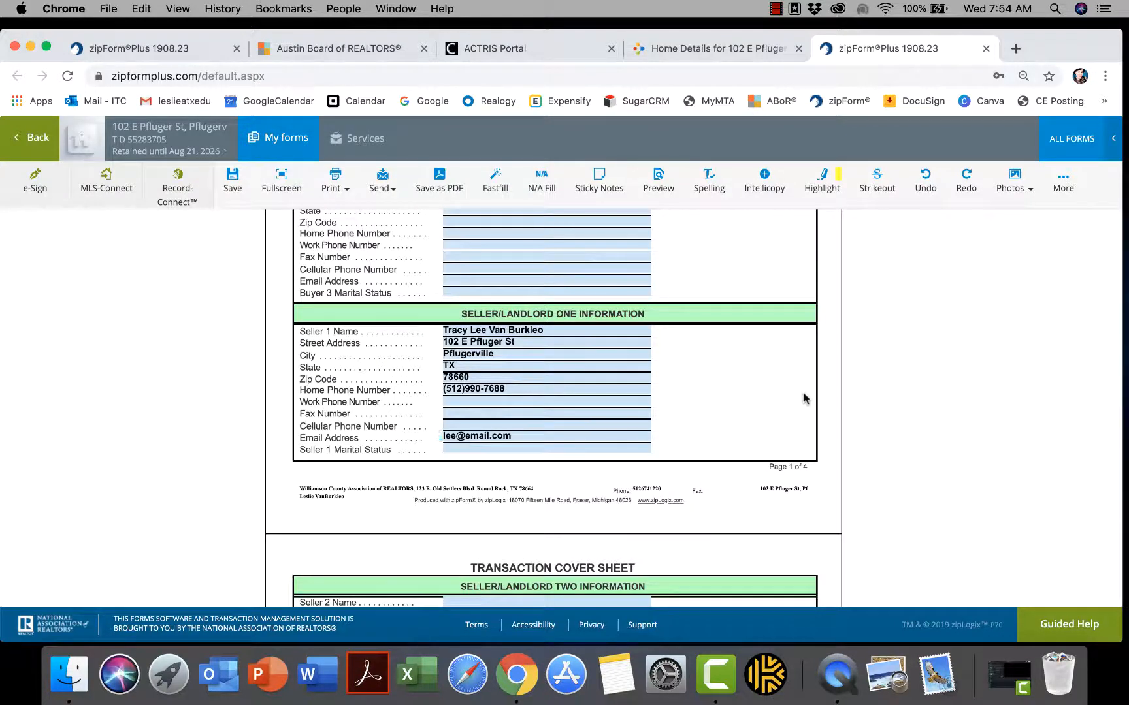
Fill Seller 2's full name from suggestions and enter the second seller's email address
{"action": "scroll", "coordinate": [805, 398], "scroll_direction": "down", "scroll_amount": 5}
{"action": "scroll", "coordinate": [805, 398], "scroll_direction": "down", "scroll_amount": 3}
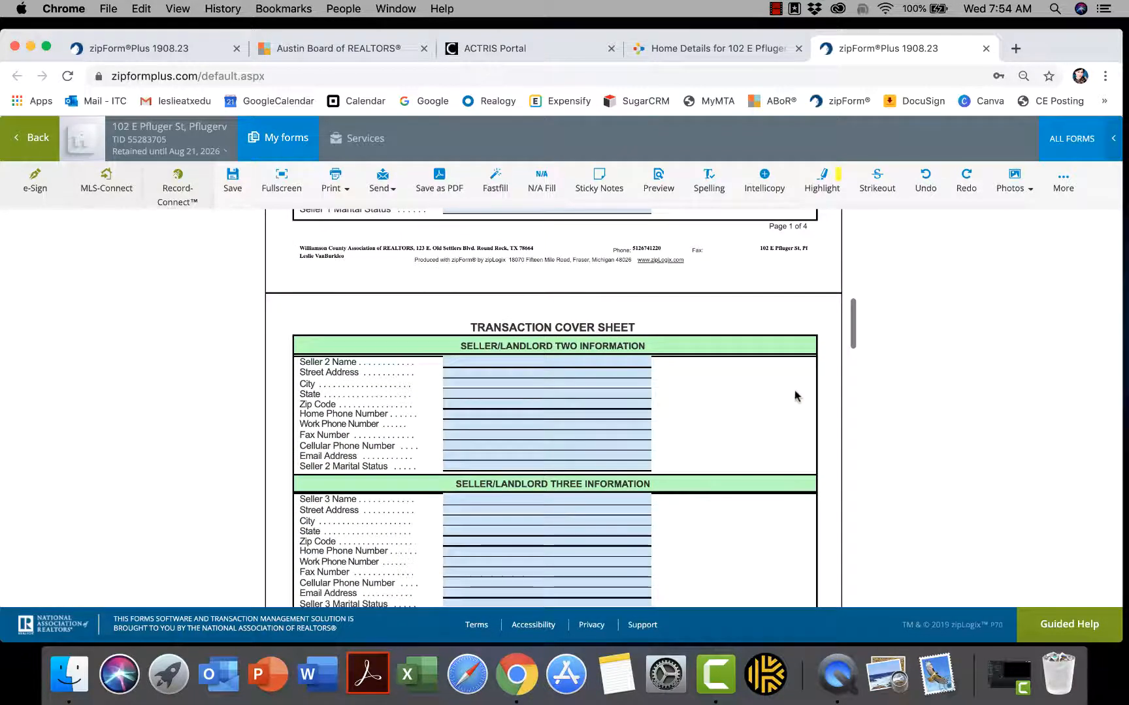
{"action": "left_click", "coordinate": [518, 365]}
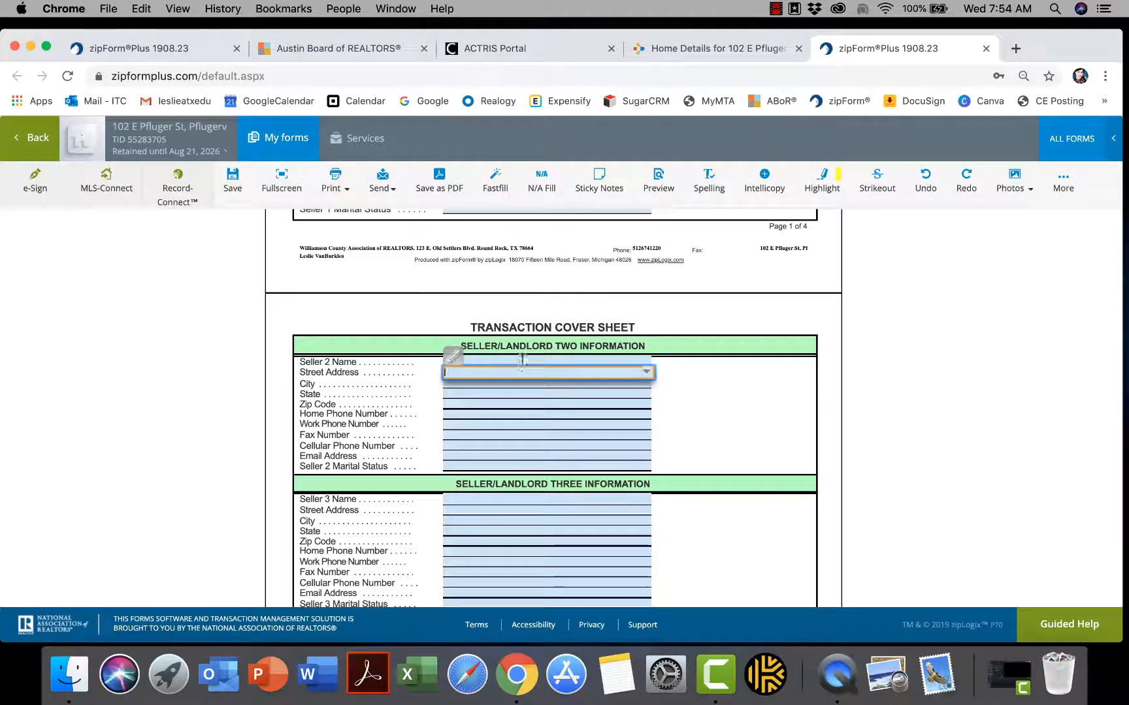
{"action": "left_click", "coordinate": [523, 359]}
{"action": "type", "text": "Jo"}
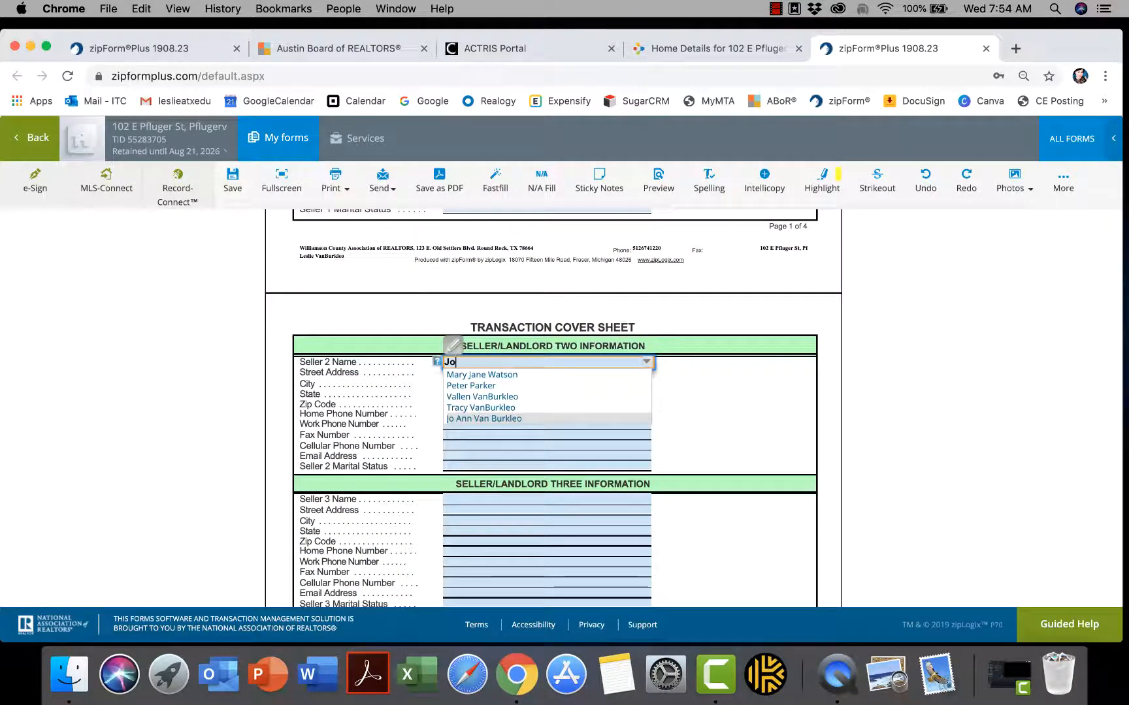
{"action": "left_click", "coordinate": [532, 419]}
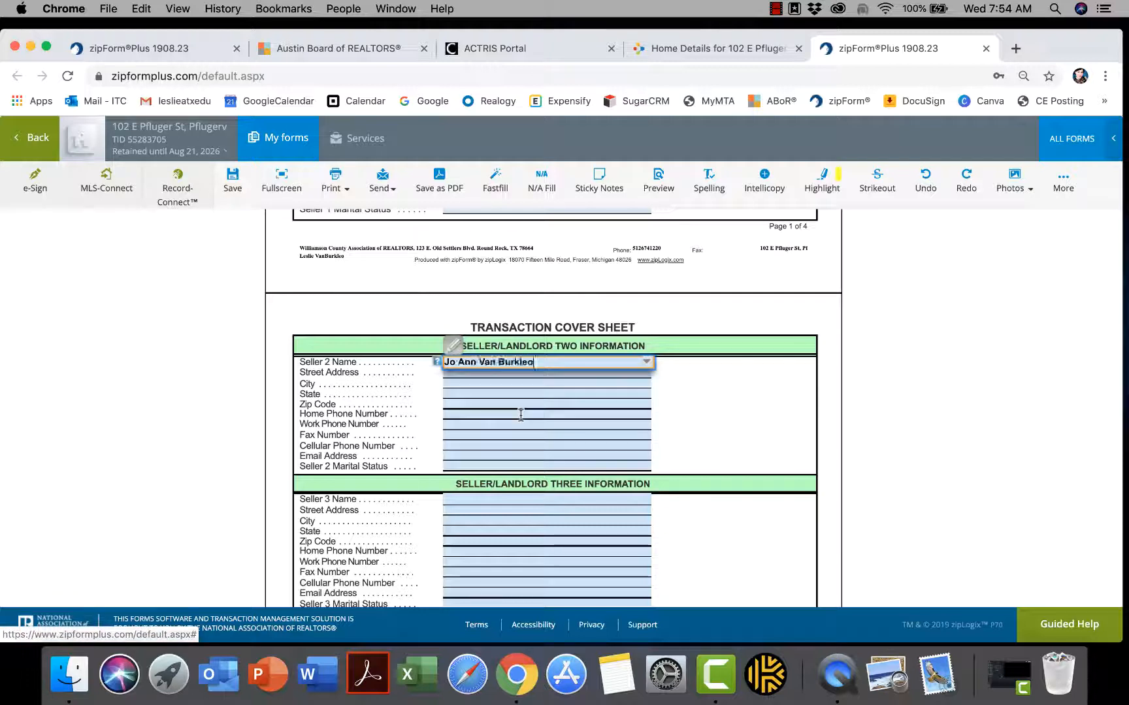
{"action": "left_click", "coordinate": [480, 455]}
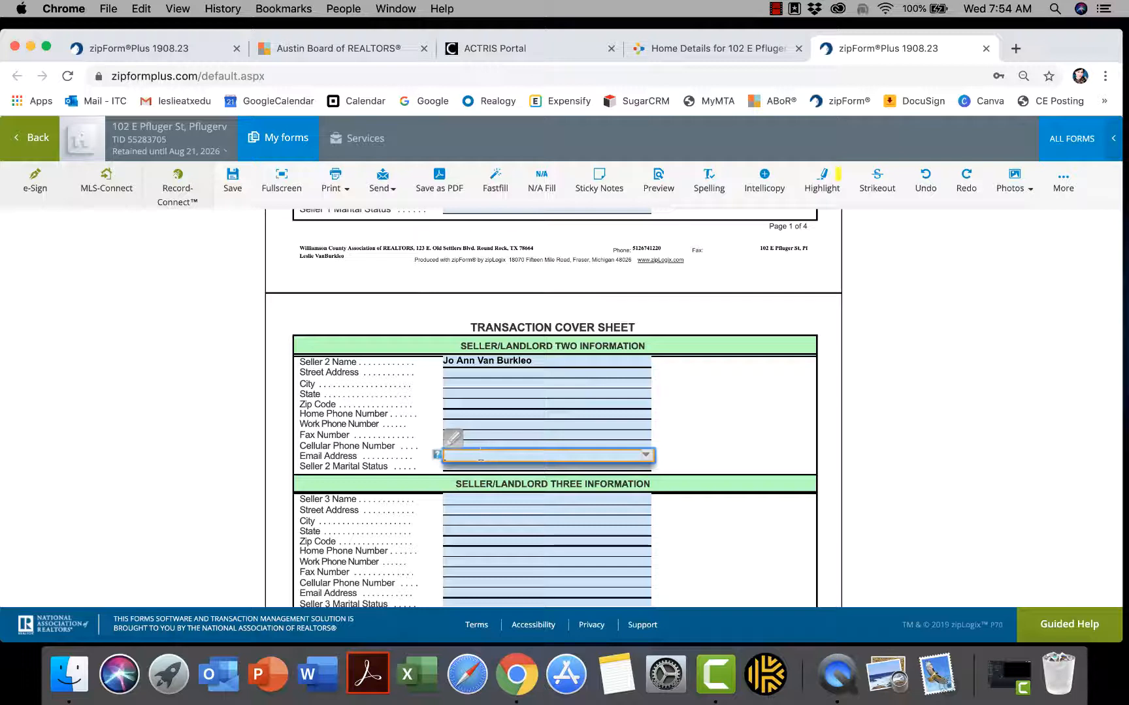
{"action": "left_click", "coordinate": [774, 424]}
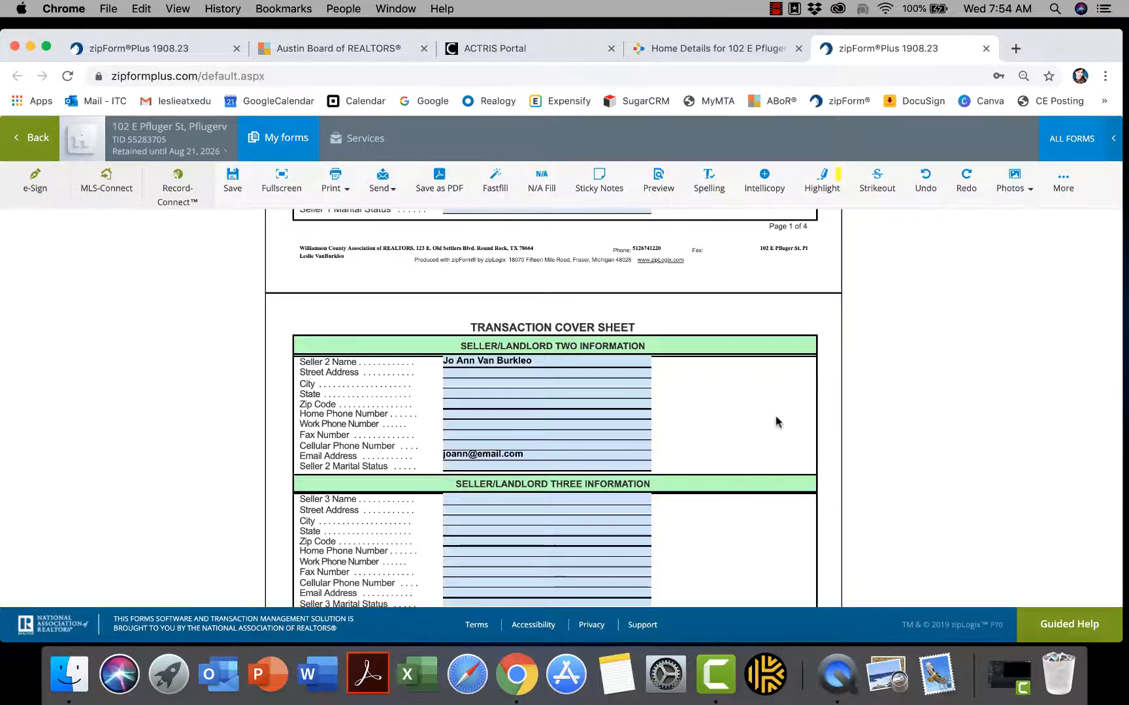
{"action": "scroll", "coordinate": [776, 423], "scroll_direction": "down", "scroll_amount": 3}
{"action": "scroll", "coordinate": [777, 422], "scroll_direction": "down", "scroll_amount": 5}
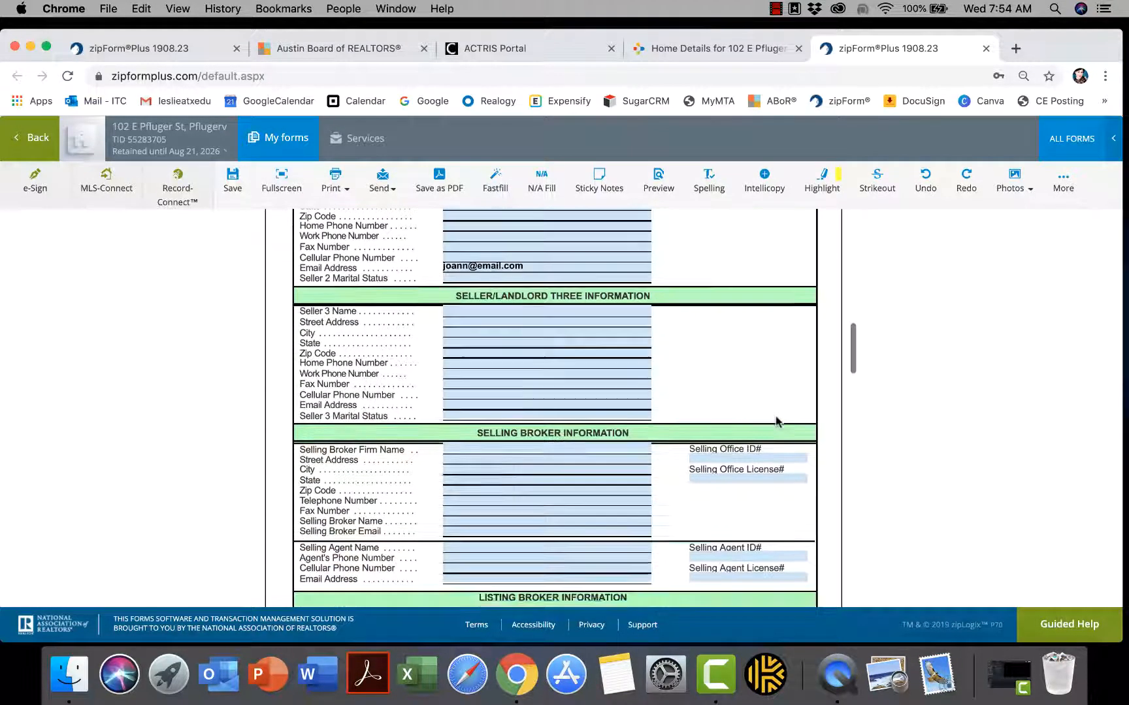
{"action": "scroll", "coordinate": [776, 422], "scroll_direction": "down", "scroll_amount": 3}
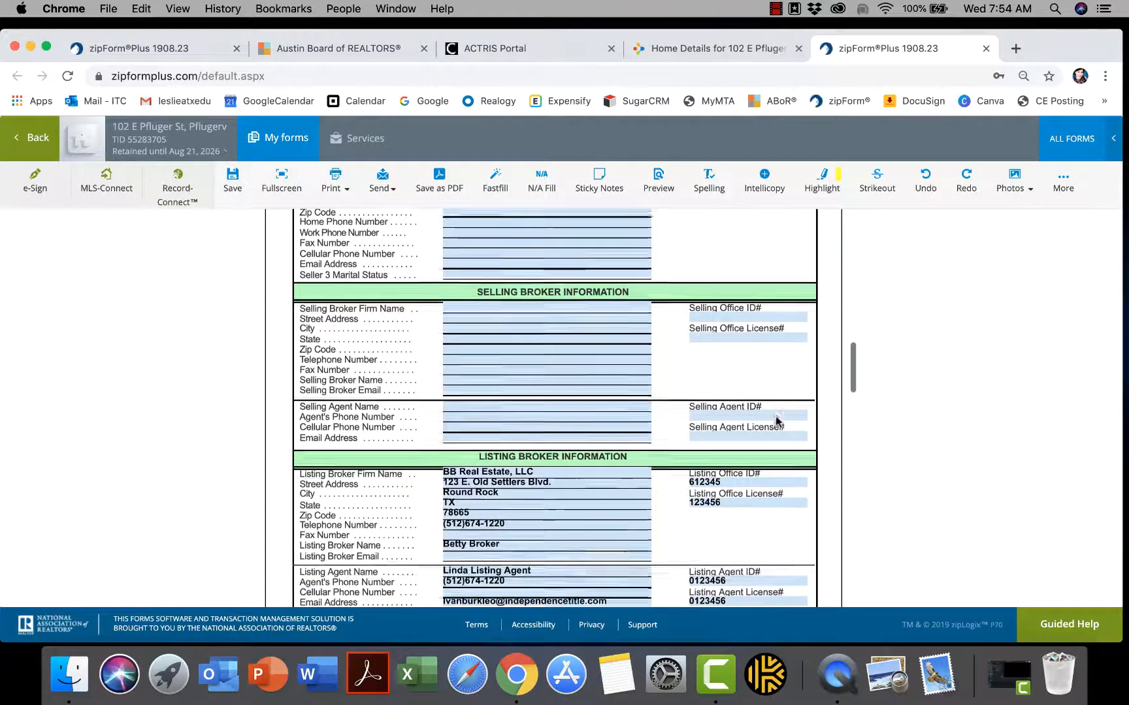
{"action": "scroll", "coordinate": [776, 421], "scroll_direction": "down", "scroll_amount": 1}
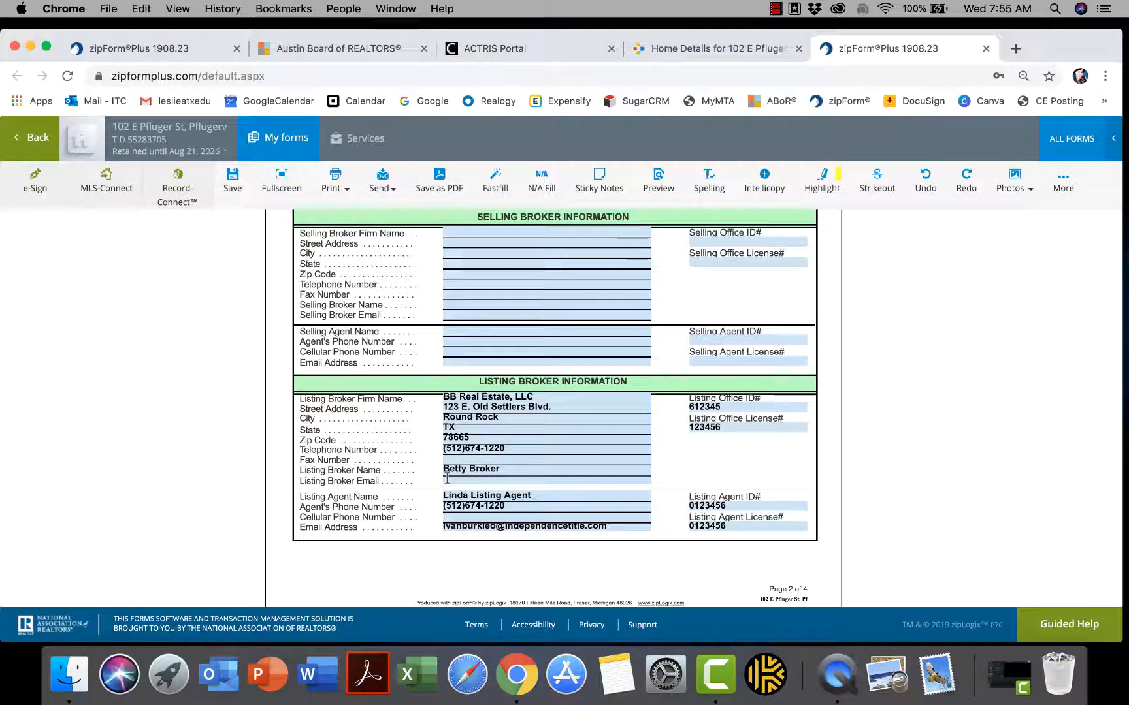
{"action": "scroll", "coordinate": [447, 482], "scroll_direction": "down", "scroll_amount": 2}
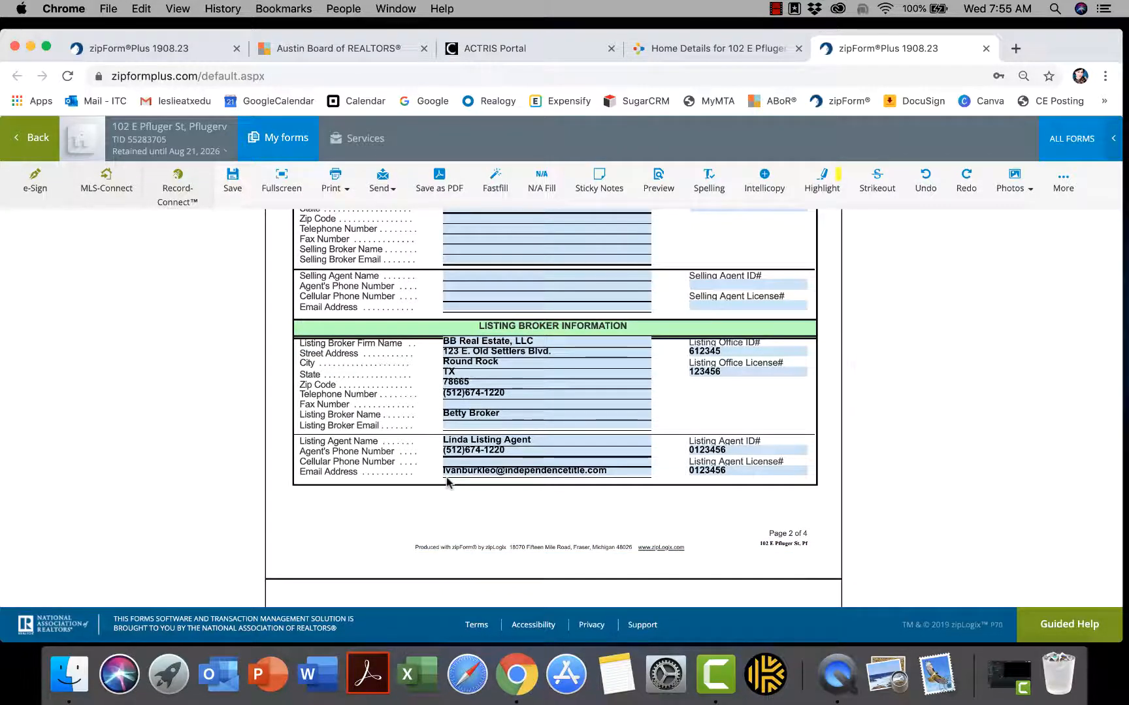
{"action": "scroll", "coordinate": [447, 482], "scroll_direction": "down", "scroll_amount": 1}
{"action": "scroll", "coordinate": [447, 483], "scroll_direction": "down", "scroll_amount": 10}
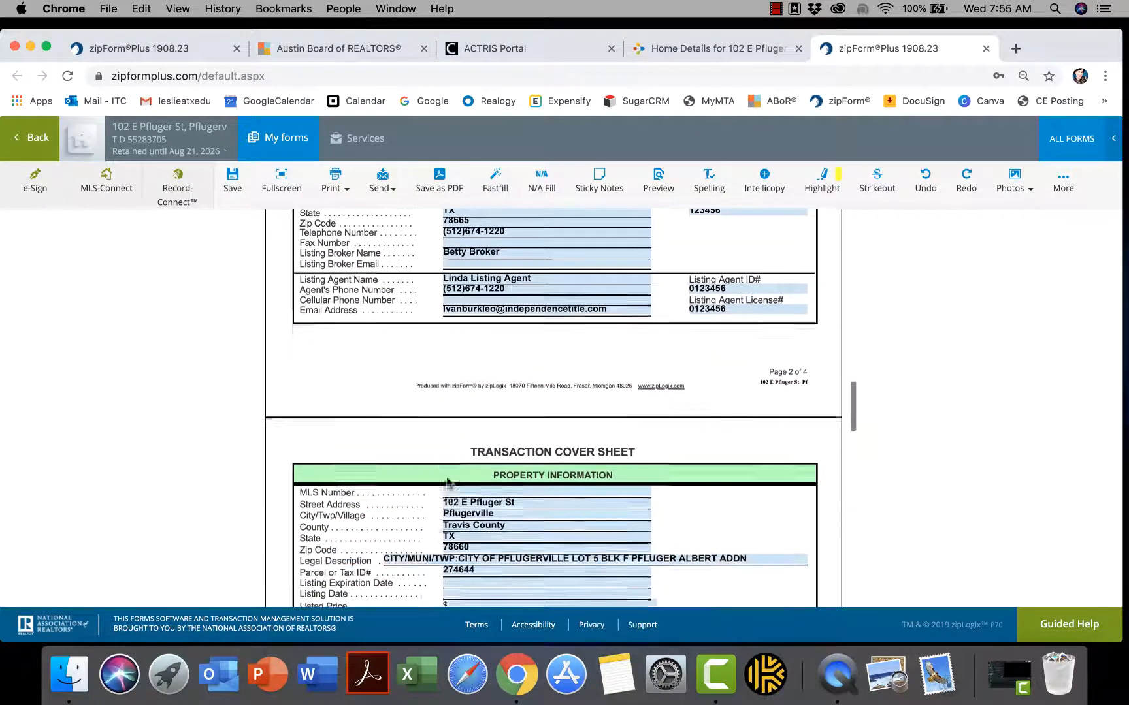
{"action": "scroll", "coordinate": [446, 481], "scroll_direction": "down", "scroll_amount": 2}
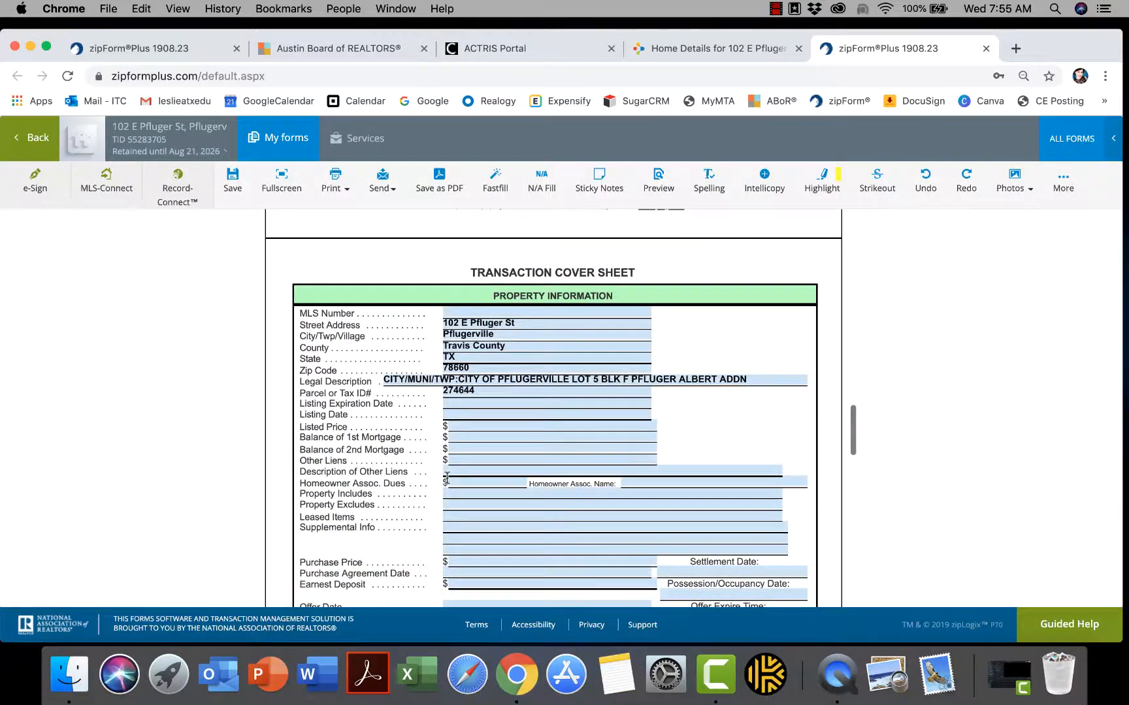
{"action": "scroll", "coordinate": [447, 479], "scroll_direction": "down", "scroll_amount": 1}
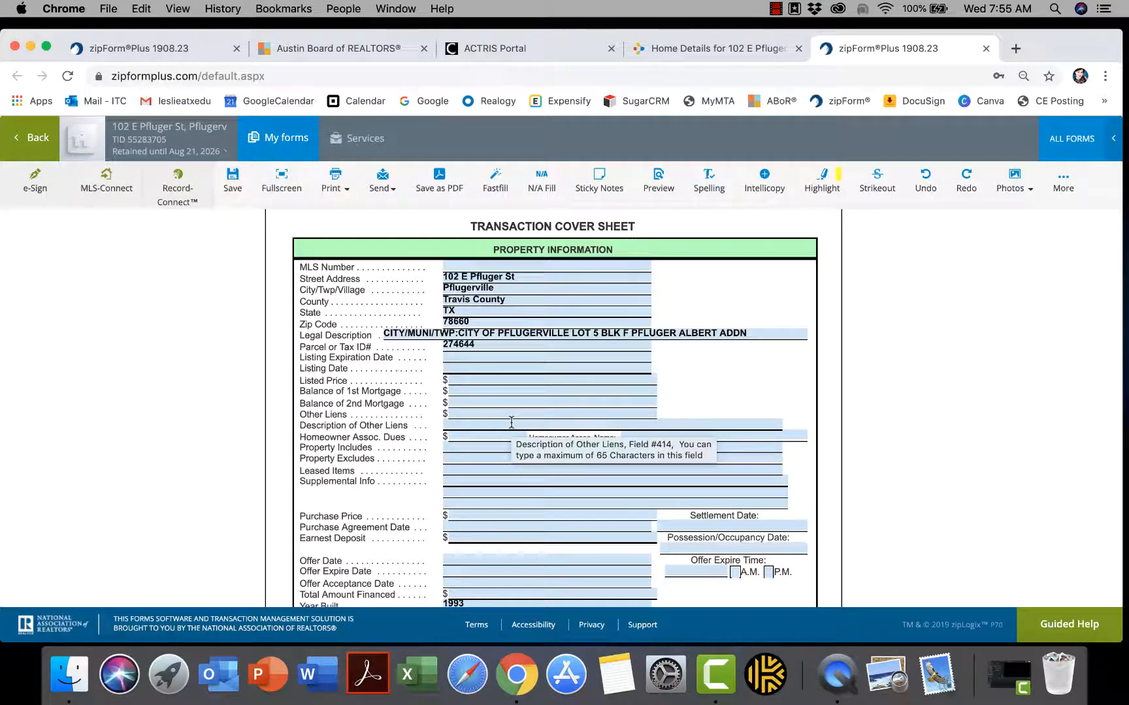
Set the listing date to August 21, 2019 and the expiration date to August 21, 2020
{"action": "left_click", "coordinate": [461, 370]}
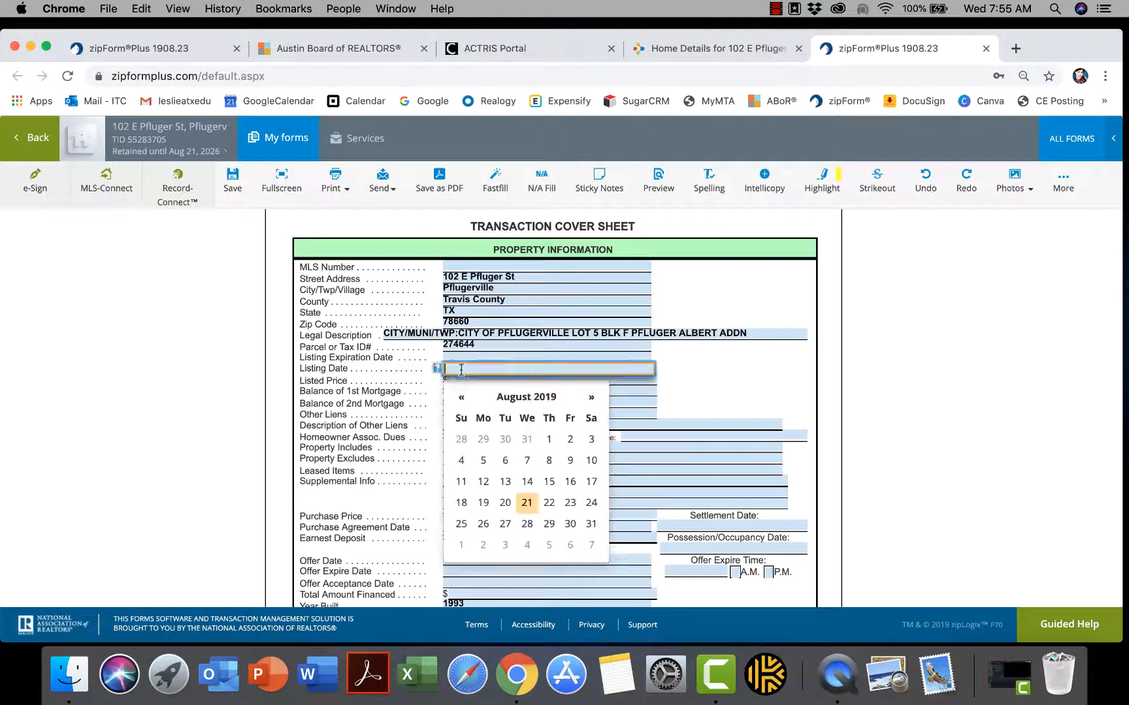
{"action": "left_click", "coordinate": [527, 503]}
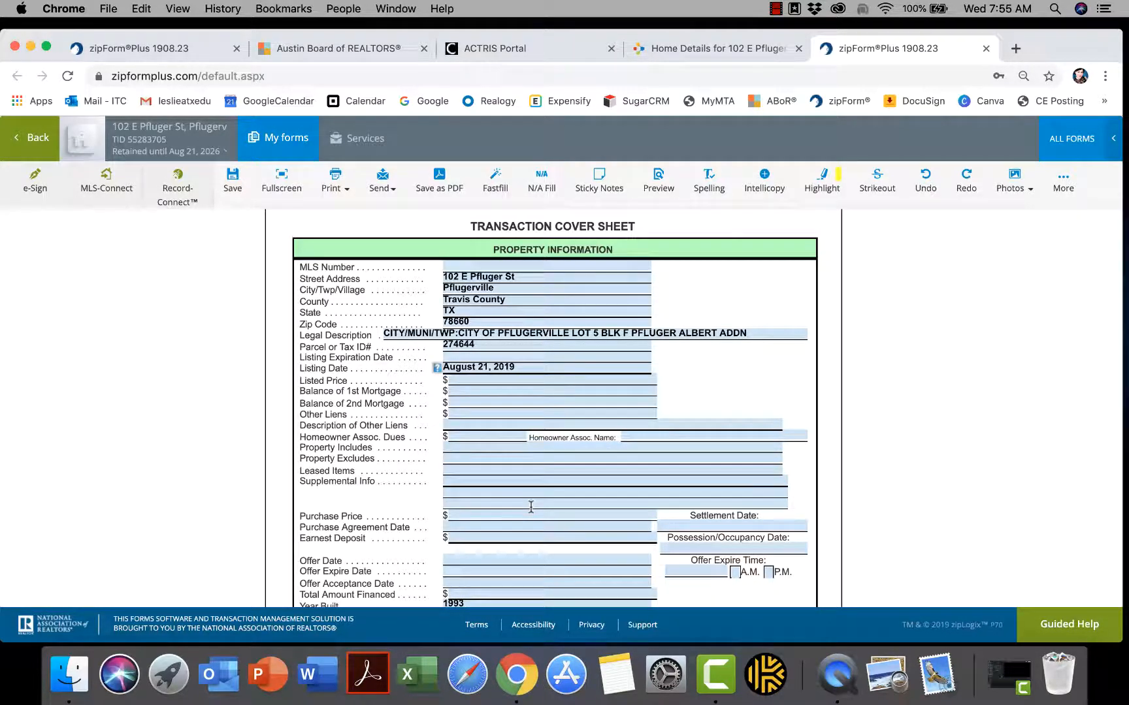
{"action": "left_click", "coordinate": [465, 356]}
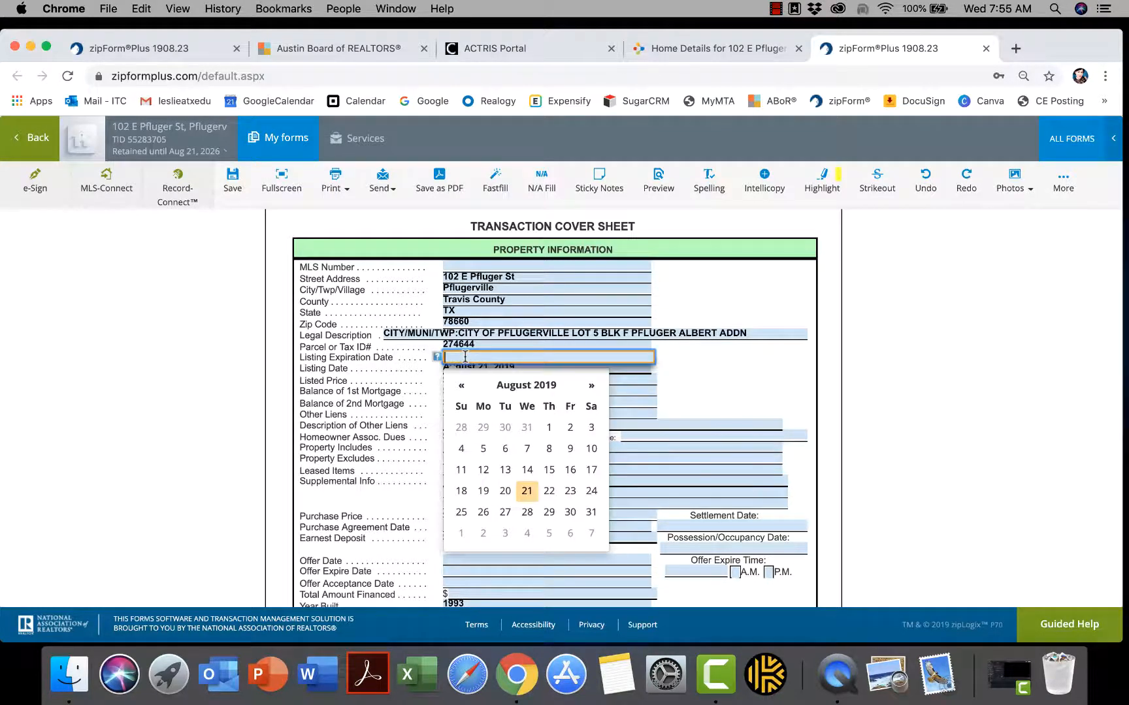
{"action": "left_click", "coordinate": [526, 493]}
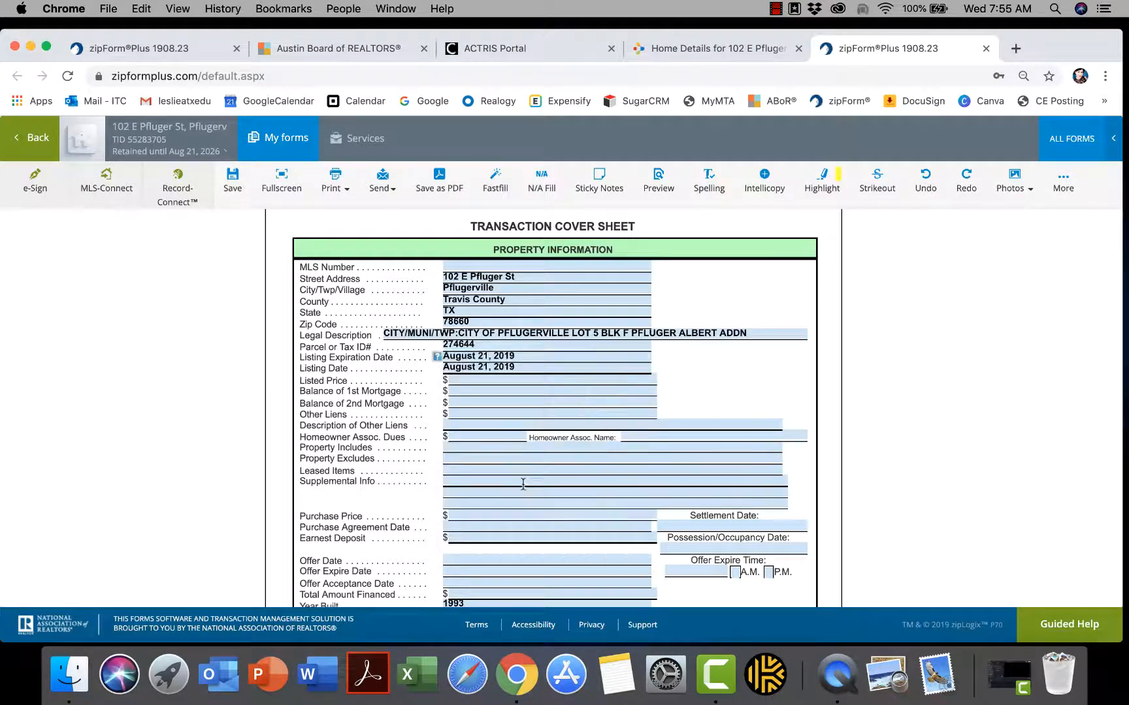
{"action": "left_click", "coordinate": [528, 355]}
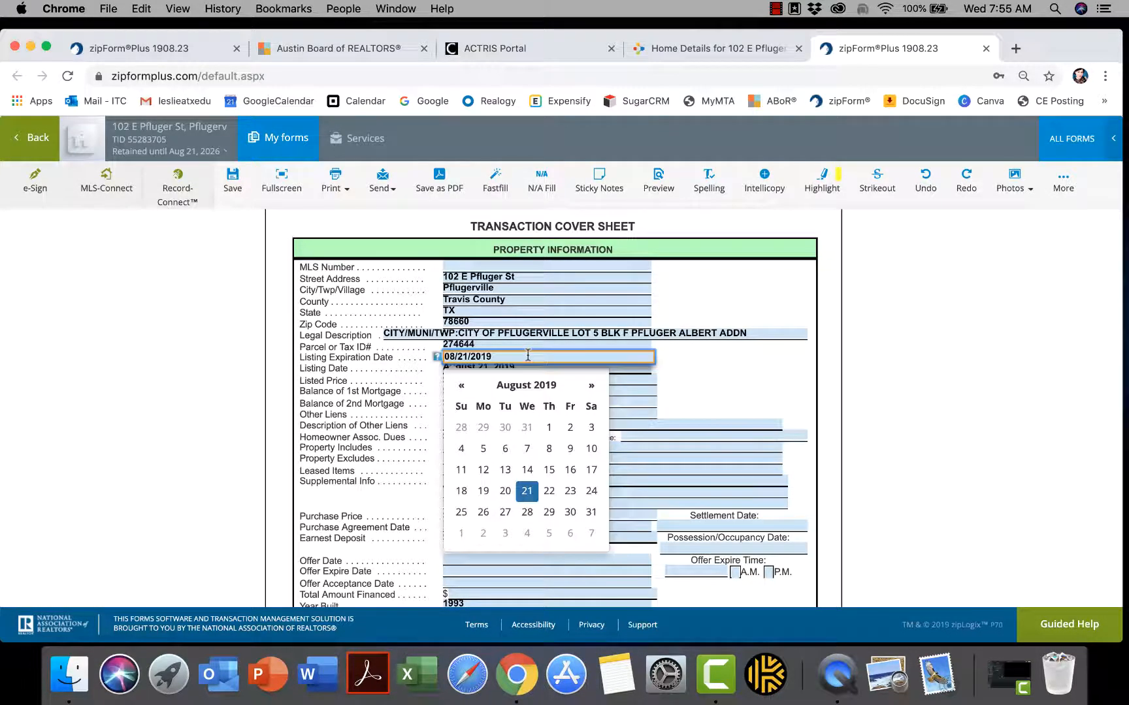
{"action": "key", "text": "BackSpace"}
{"action": "key", "text": "BackSpace"}
{"action": "type", "text": "20"}
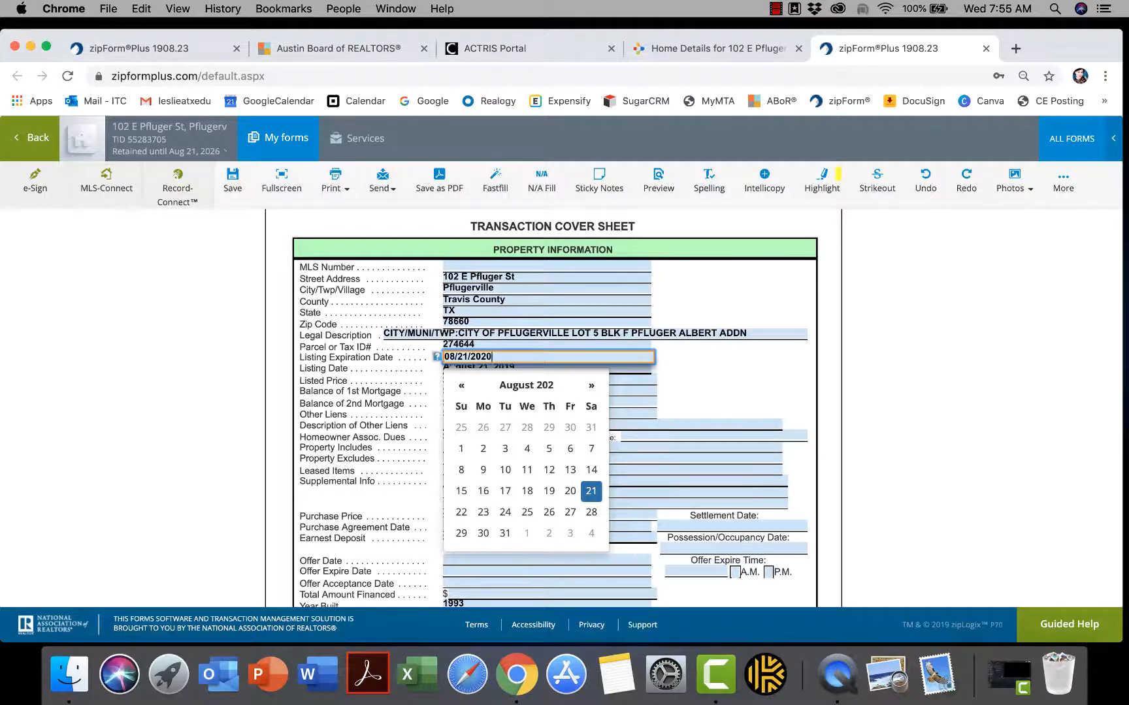
{"action": "left_click", "coordinate": [658, 411]}
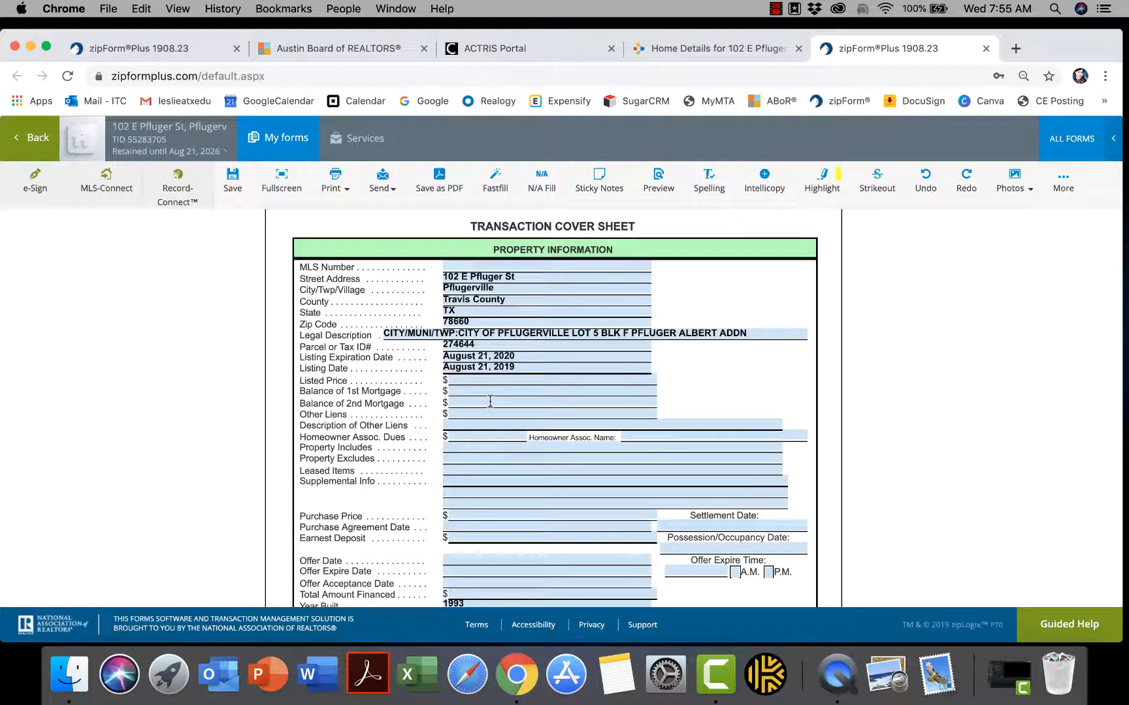
{"action": "left_click", "coordinate": [482, 382]}
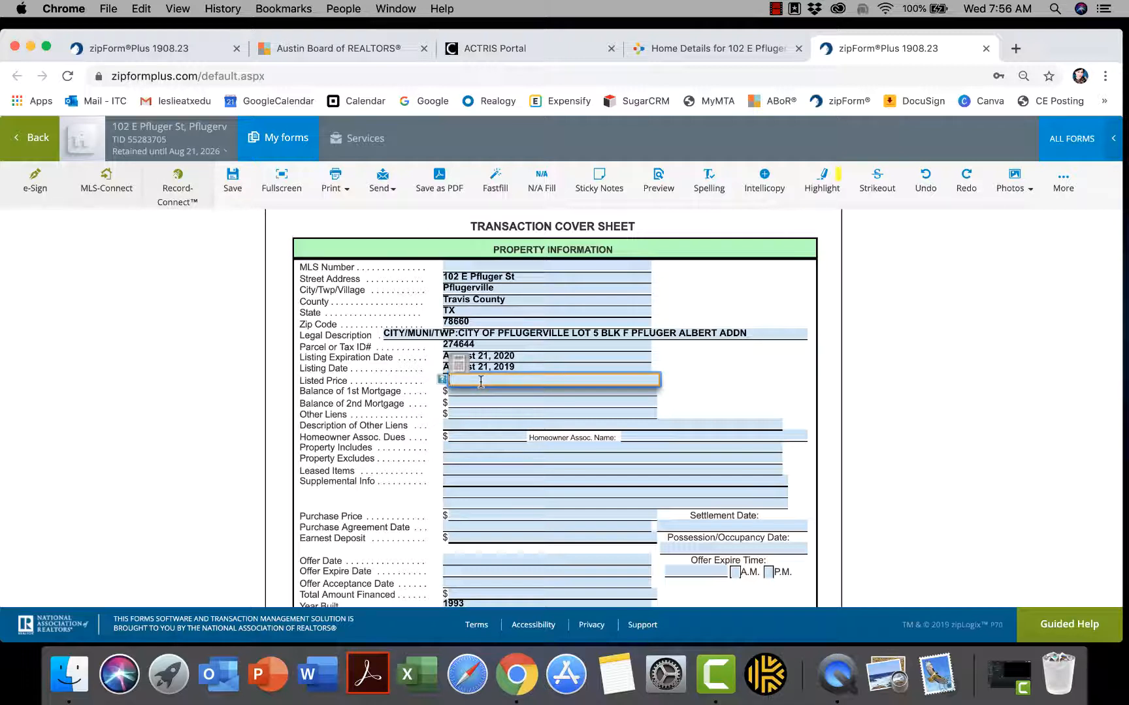
Enter 315700 as the cover sheet's Listed Price and commit it
{"action": "type", "text": "315700"}
{"action": "left_click", "coordinate": [520, 456]}
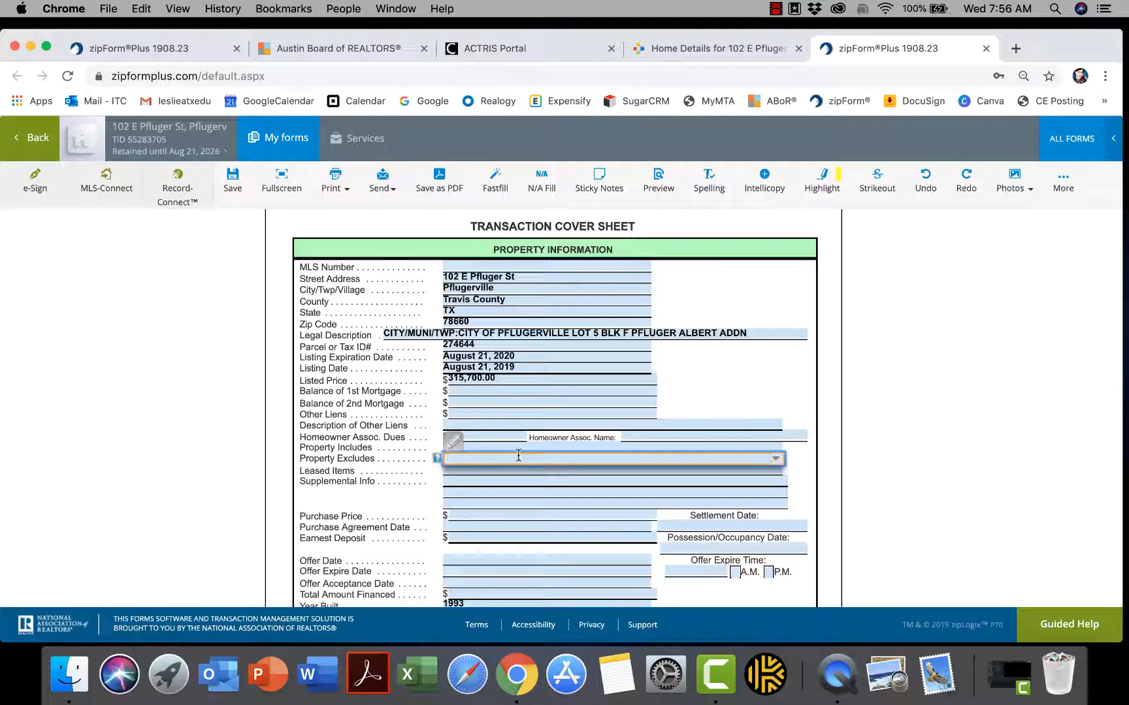
{"action": "scroll", "coordinate": [518, 456], "scroll_direction": "down", "scroll_amount": 1}
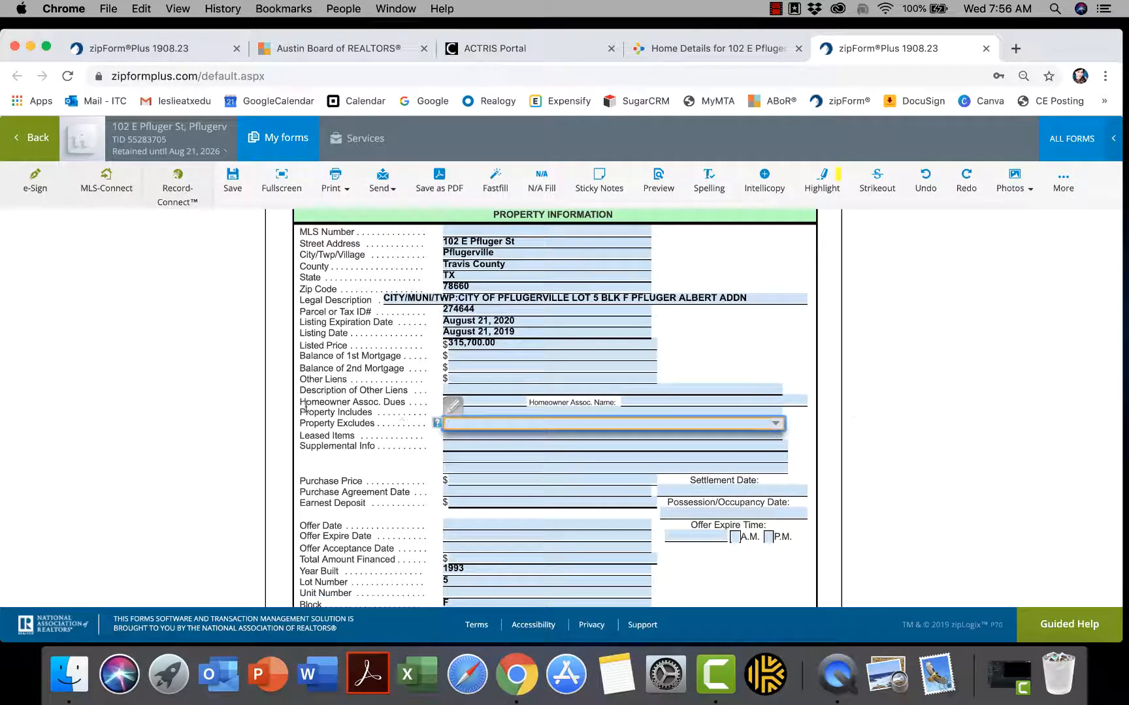
{"action": "left_click", "coordinate": [479, 401]}
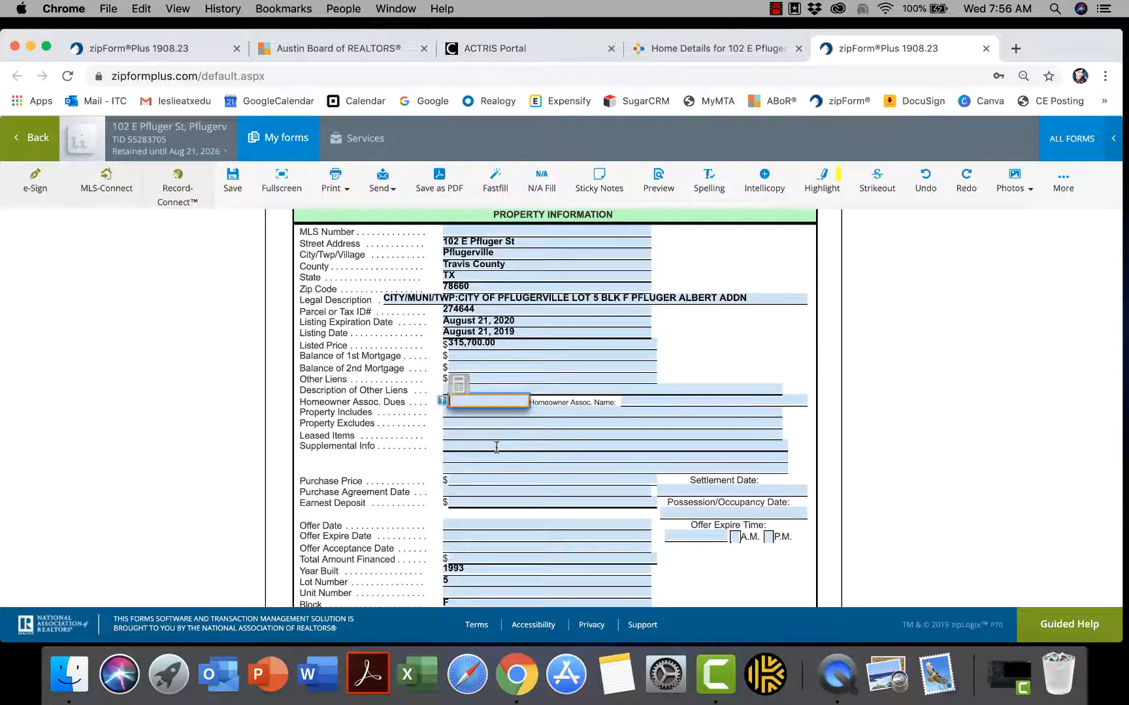
Review the rest of the cover sheet and save the changes
{"action": "scroll", "coordinate": [496, 448], "scroll_direction": "down", "scroll_amount": 3}
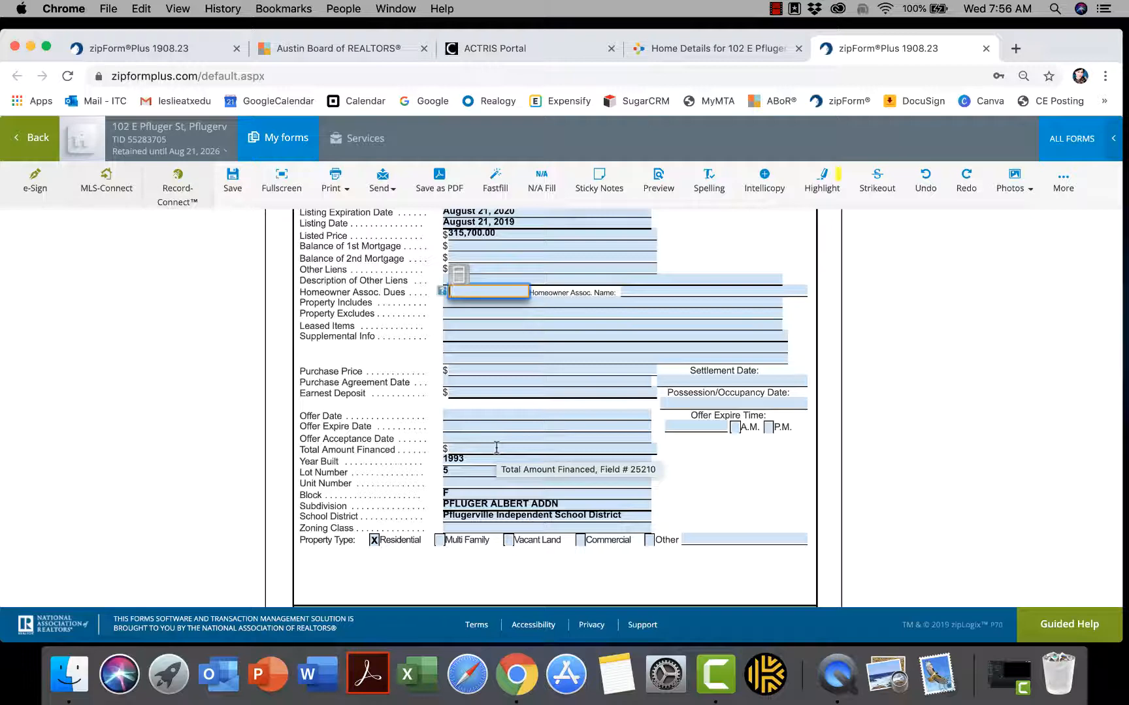
{"action": "scroll", "coordinate": [497, 448], "scroll_direction": "down", "scroll_amount": 3}
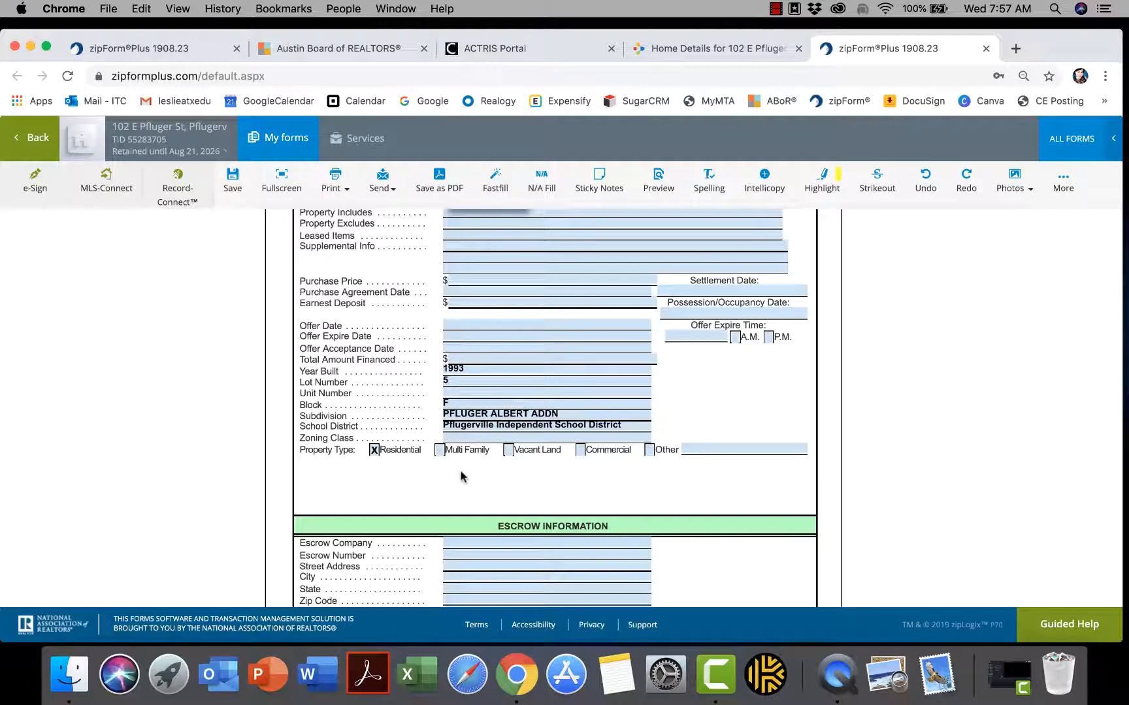
{"action": "scroll", "coordinate": [460, 474], "scroll_direction": "down", "scroll_amount": 2}
{"action": "scroll", "coordinate": [461, 448], "scroll_direction": "down", "scroll_amount": 5}
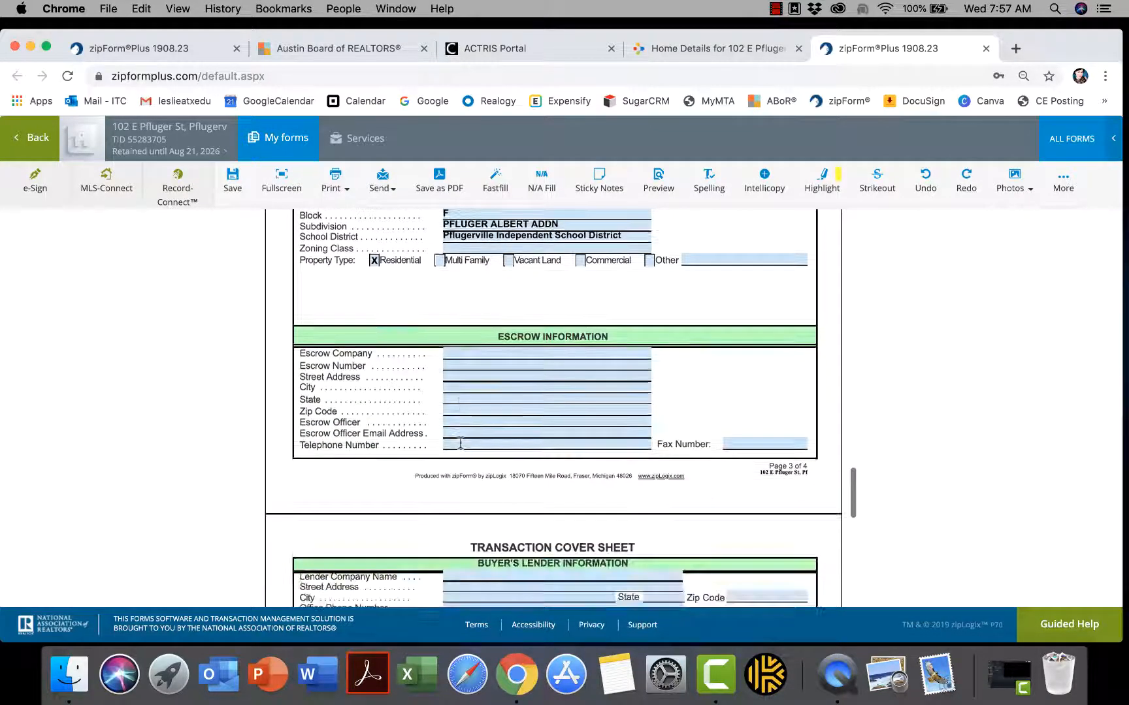
{"action": "scroll", "coordinate": [460, 448], "scroll_direction": "down", "scroll_amount": 5}
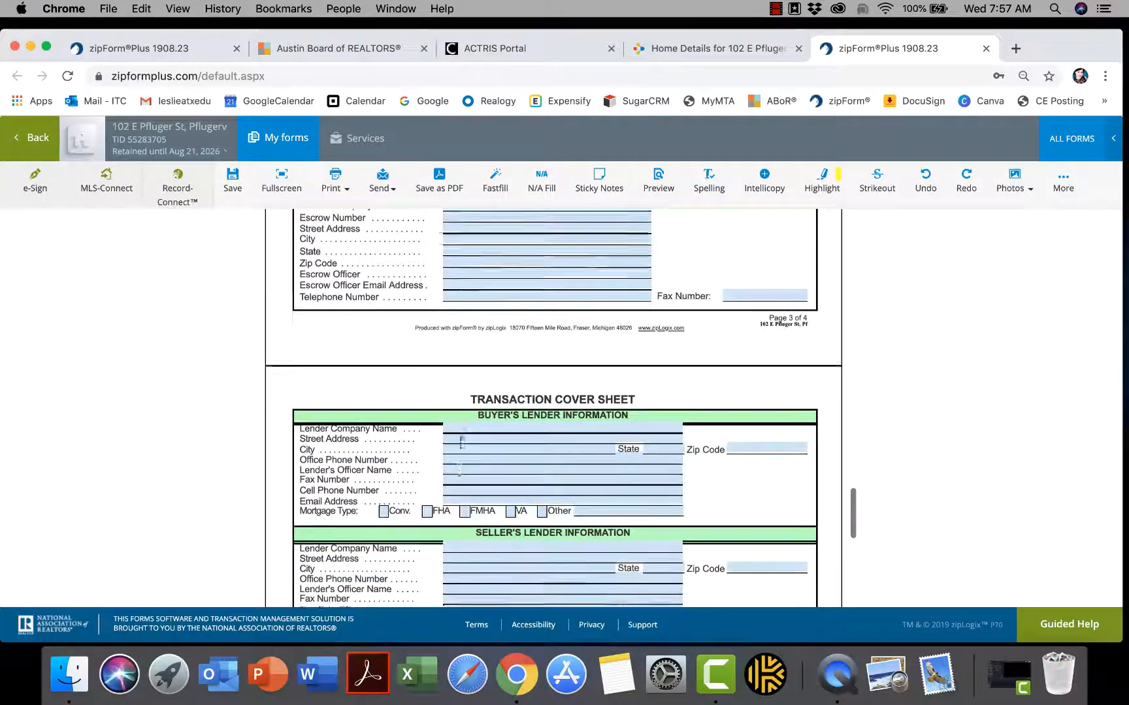
{"action": "scroll", "coordinate": [461, 448], "scroll_direction": "down", "scroll_amount": 7}
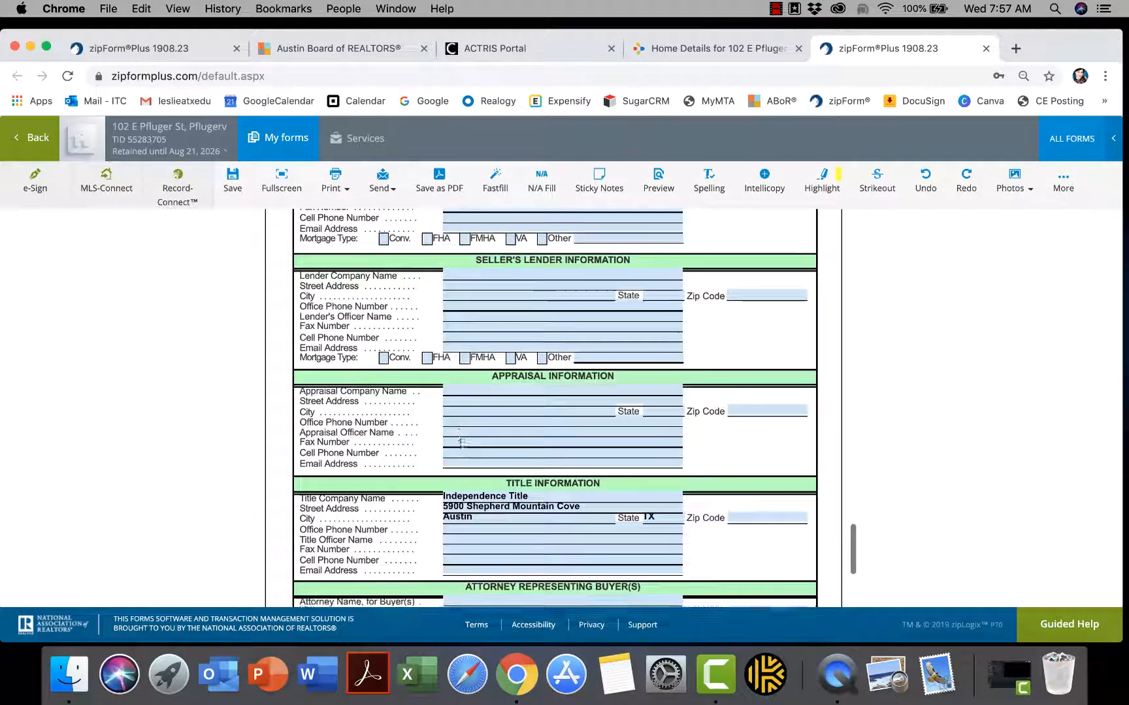
{"action": "scroll", "coordinate": [461, 447], "scroll_direction": "down", "scroll_amount": 1}
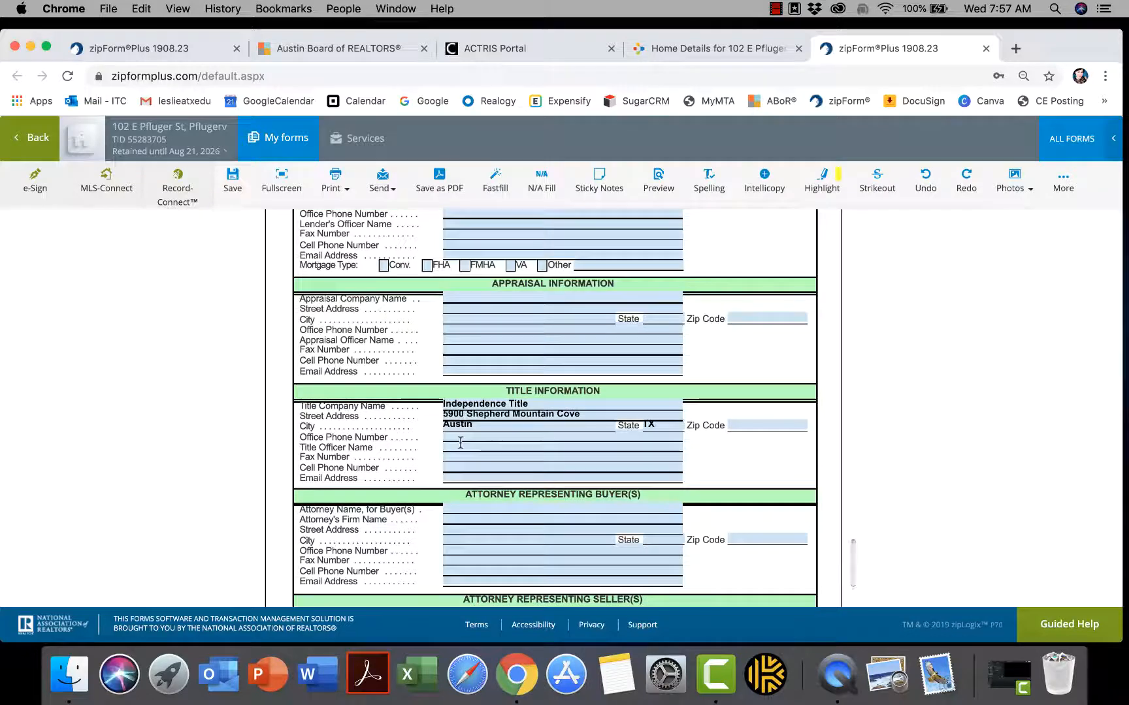
{"action": "scroll", "coordinate": [461, 445], "scroll_direction": "down", "scroll_amount": 2}
{"action": "scroll", "coordinate": [461, 447], "scroll_direction": "down", "scroll_amount": 2}
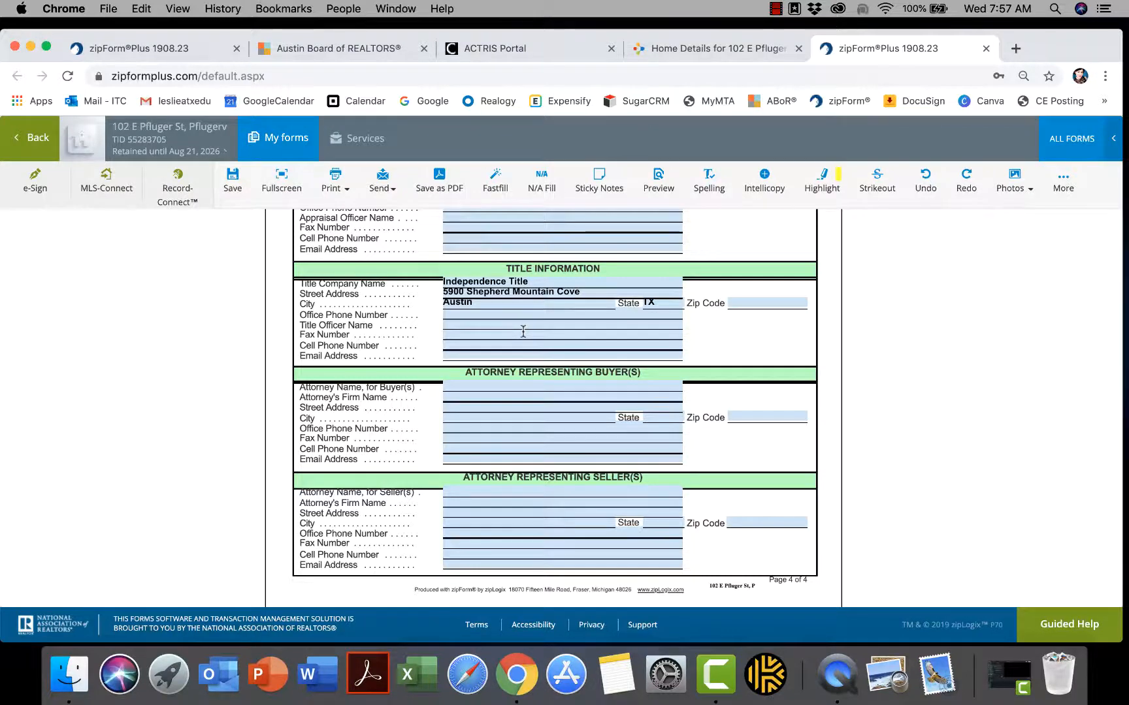
{"action": "scroll", "coordinate": [524, 331], "scroll_direction": "up", "scroll_amount": 3}
{"action": "scroll", "coordinate": [523, 331], "scroll_direction": "down", "scroll_amount": 3}
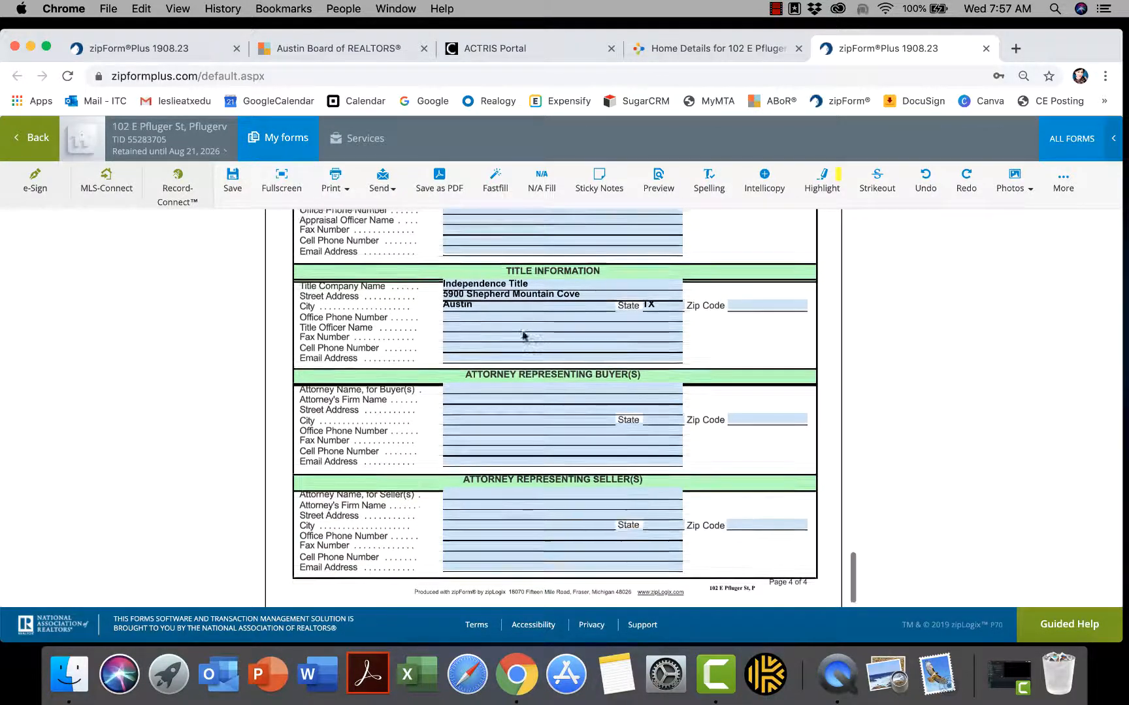
{"action": "scroll", "coordinate": [523, 331], "scroll_direction": "up", "scroll_amount": 2}
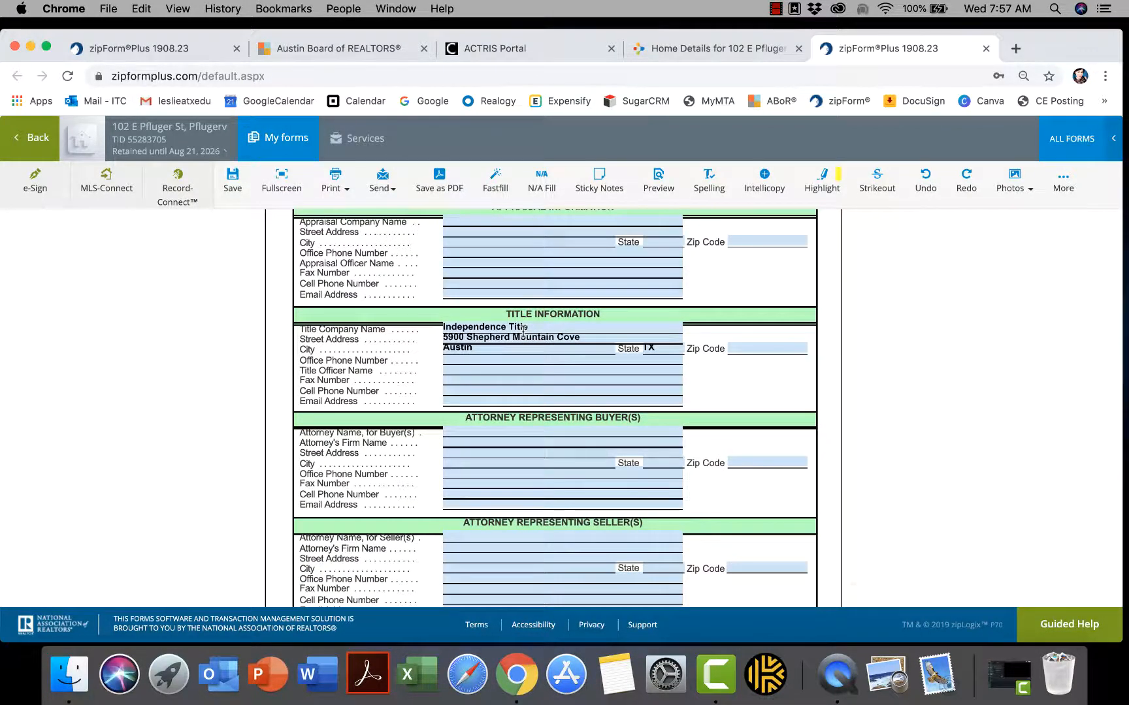
{"action": "scroll", "coordinate": [524, 331], "scroll_direction": "up", "scroll_amount": 10}
{"action": "scroll", "coordinate": [523, 332], "scroll_direction": "up", "scroll_amount": 12}
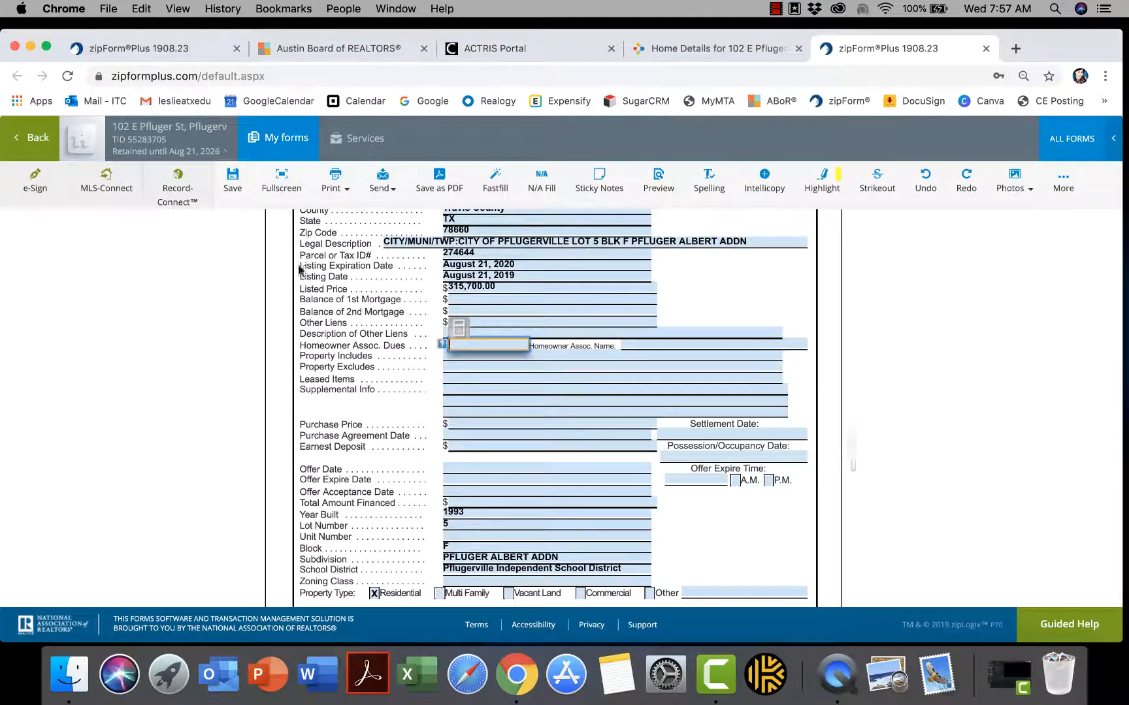
{"action": "left_click", "coordinate": [239, 186]}
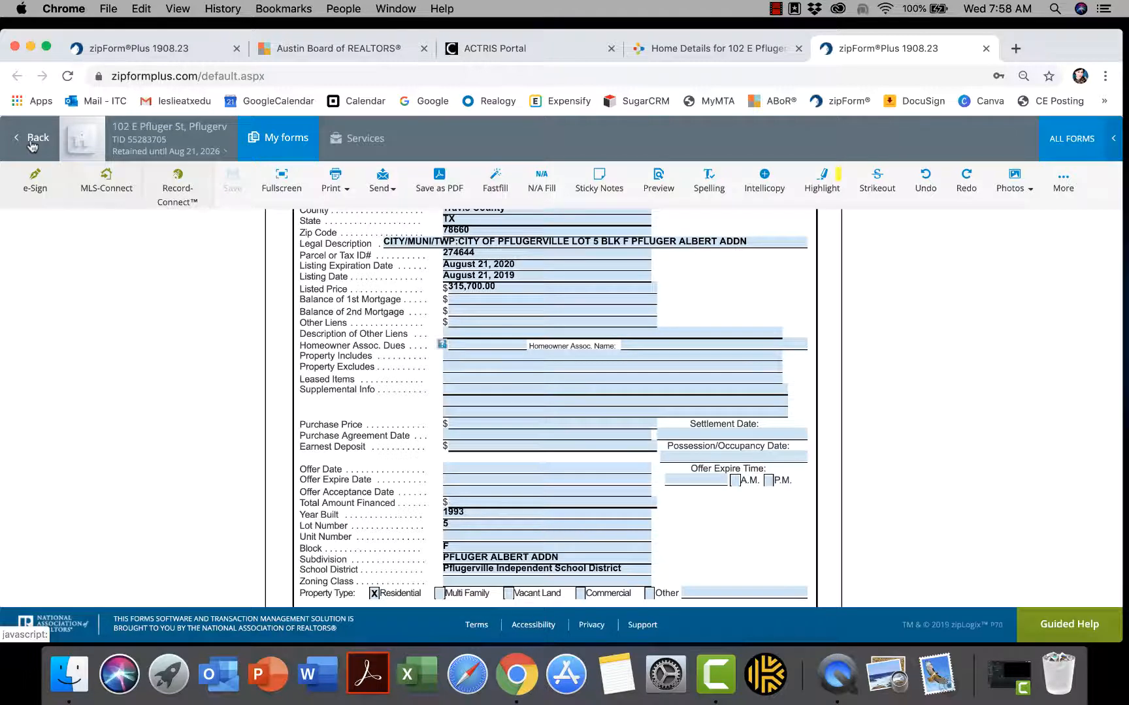
Go back to the transaction's Documents list and scroll down it
{"action": "left_click", "coordinate": [31, 145]}
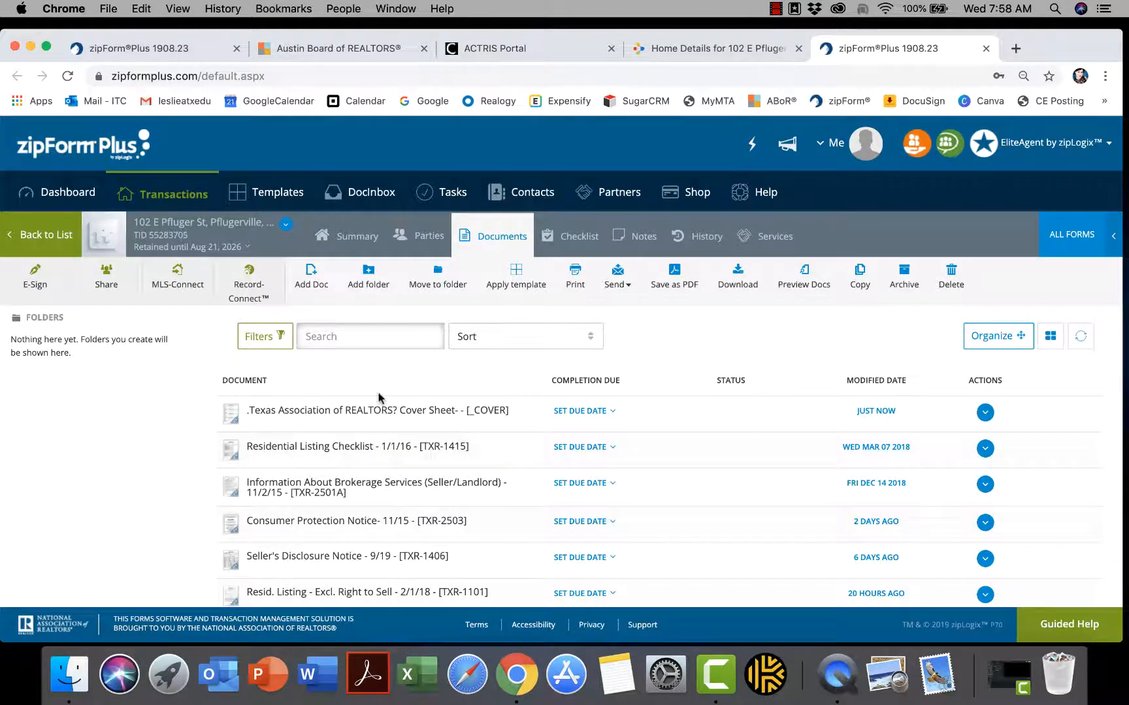
{"action": "scroll", "coordinate": [378, 399], "scroll_direction": "down", "scroll_amount": 5}
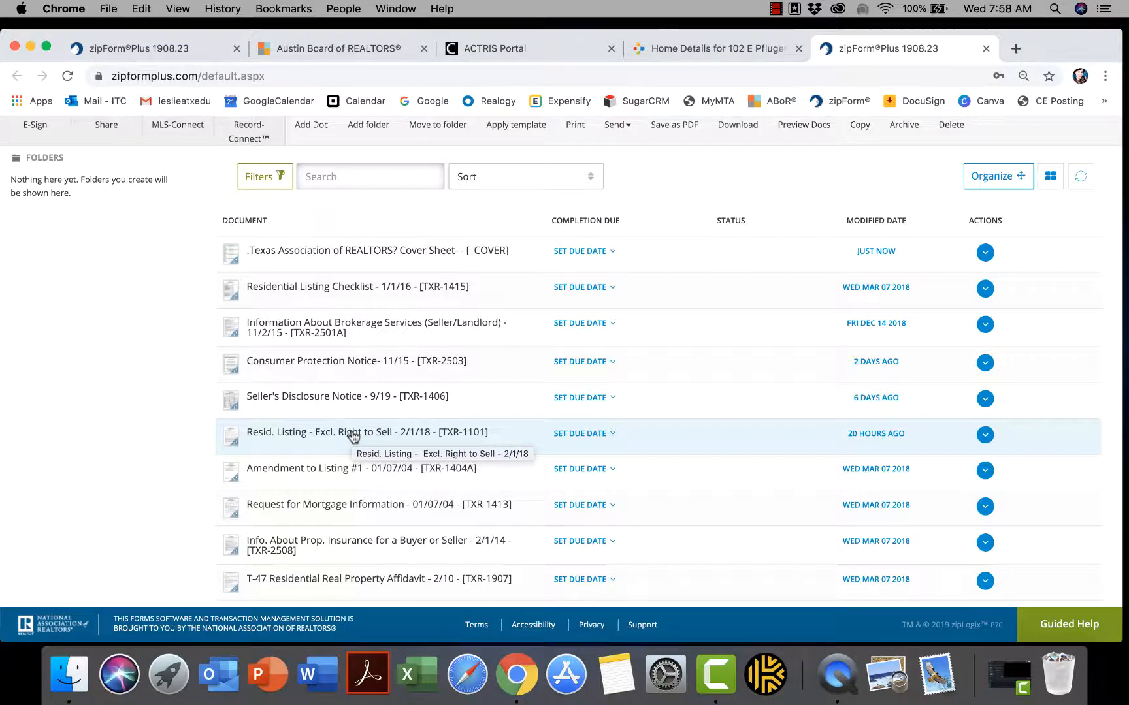
{"action": "left_click", "coordinate": [318, 400]}
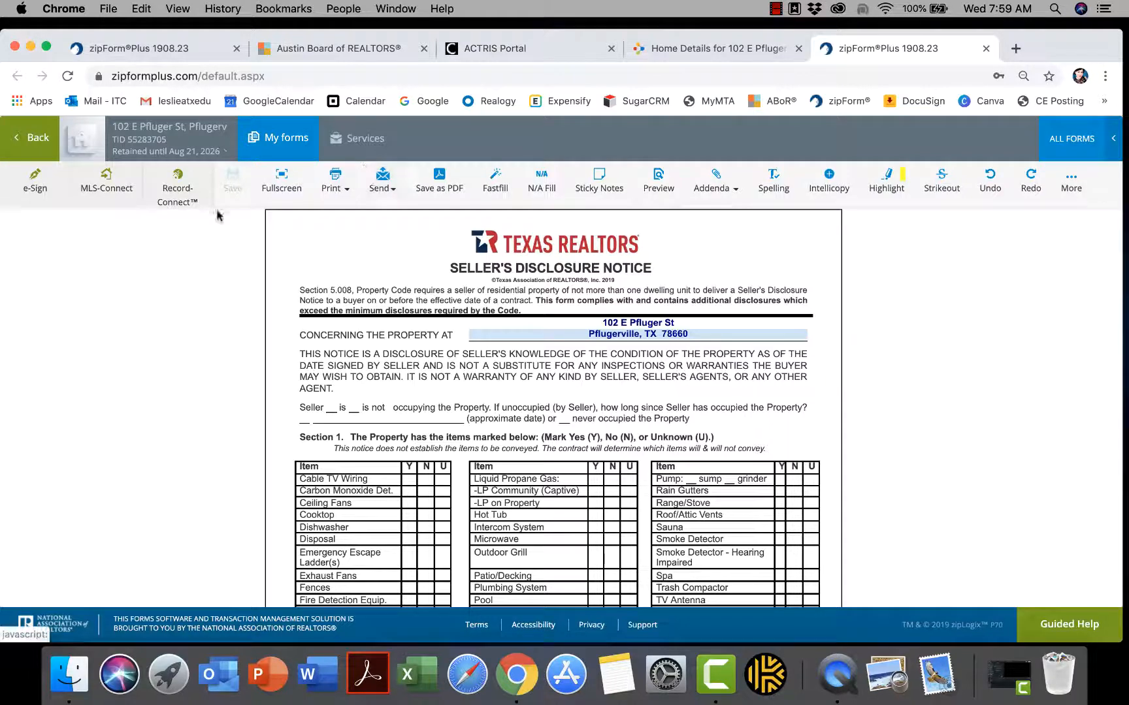
Return to the Documents list and open the Resid. Listing - Excl. Right to Sell form
{"action": "left_click", "coordinate": [37, 139]}
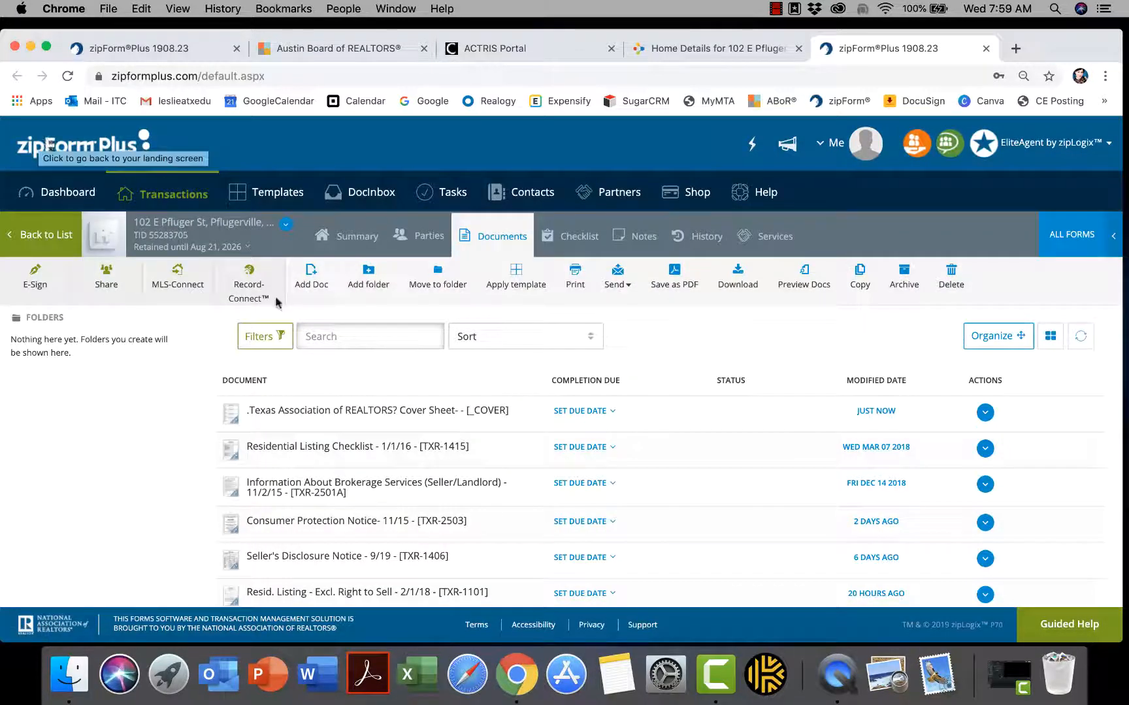
{"action": "scroll", "coordinate": [275, 302], "scroll_direction": "down", "scroll_amount": 3}
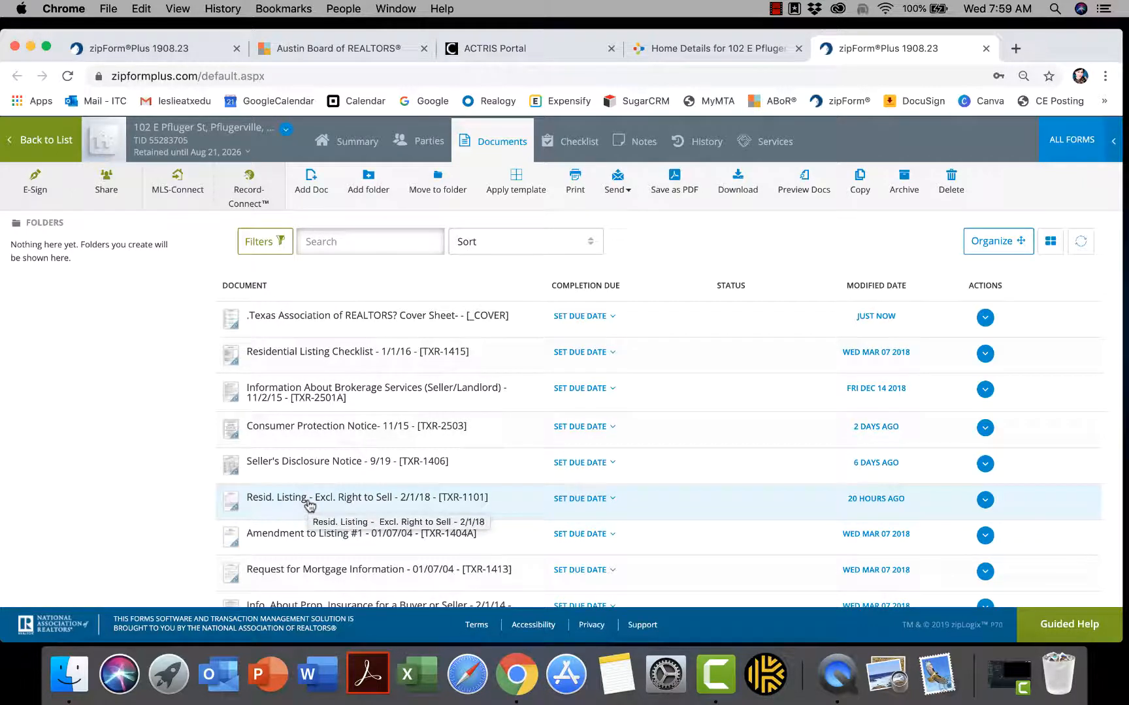
{"action": "left_click", "coordinate": [308, 500]}
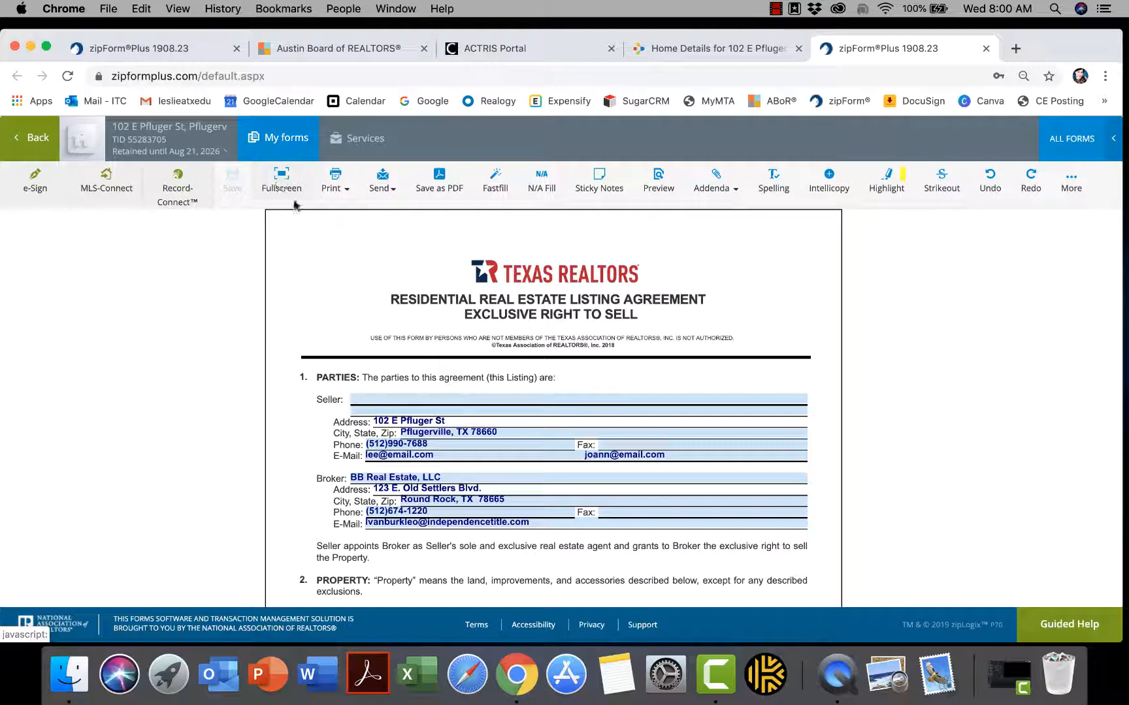
{"action": "scroll", "coordinate": [297, 240], "scroll_direction": "down", "scroll_amount": 2}
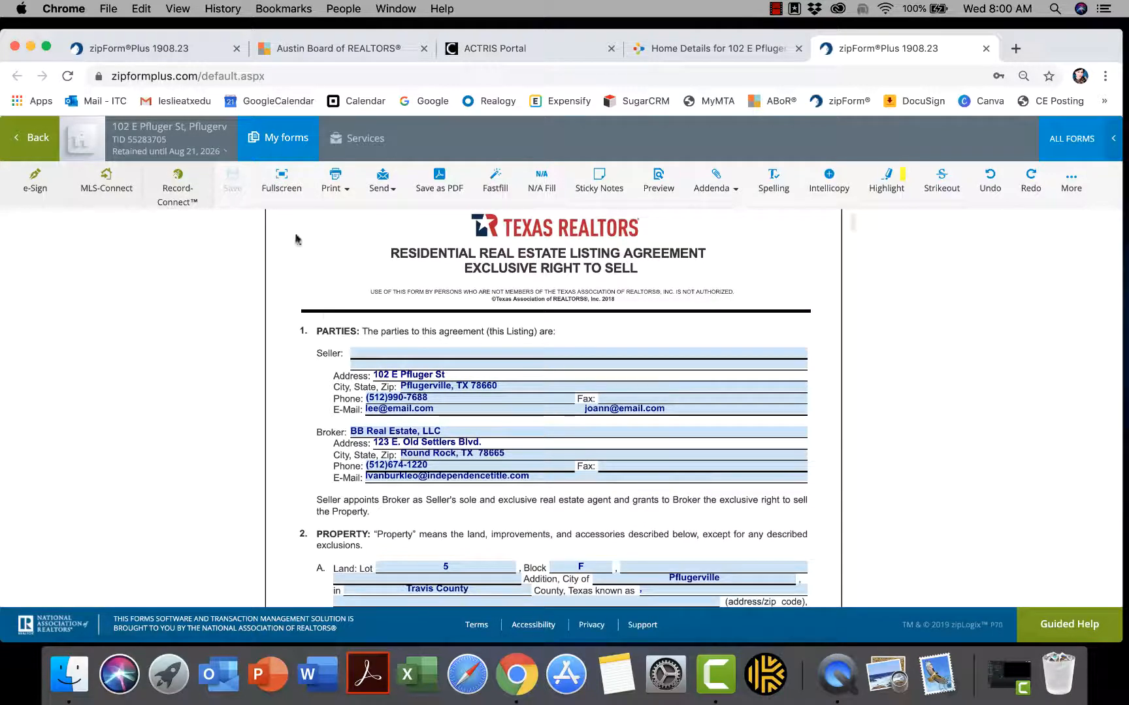
Scroll through the listing agreement, then switch to the Normal page-fit view
{"action": "left_click", "coordinate": [277, 183]}
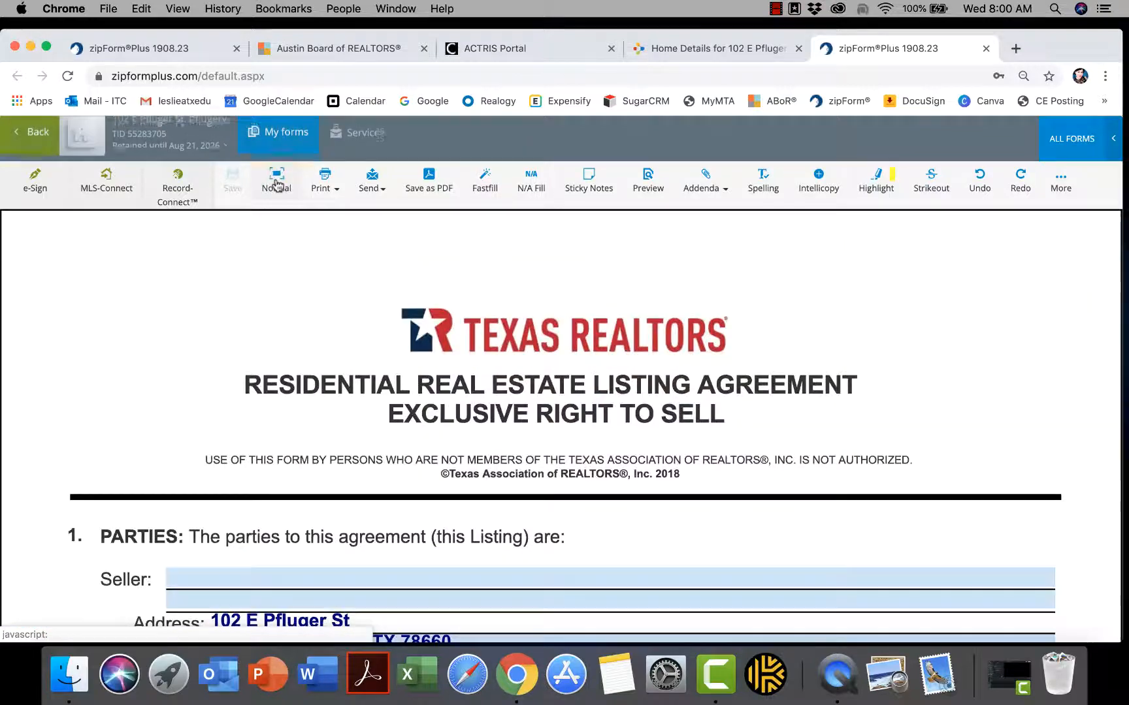
{"action": "scroll", "coordinate": [376, 386], "scroll_direction": "down", "scroll_amount": 5}
{"action": "scroll", "coordinate": [376, 386], "scroll_direction": "down", "scroll_amount": 6}
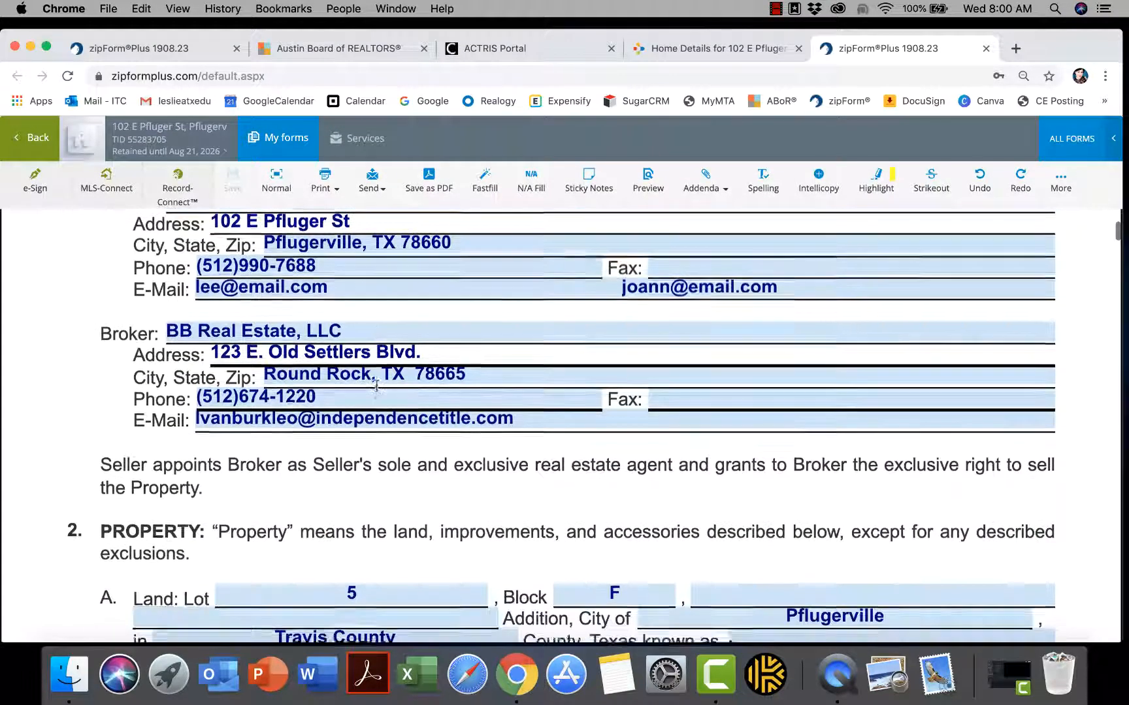
{"action": "scroll", "coordinate": [376, 387], "scroll_direction": "down", "scroll_amount": 3}
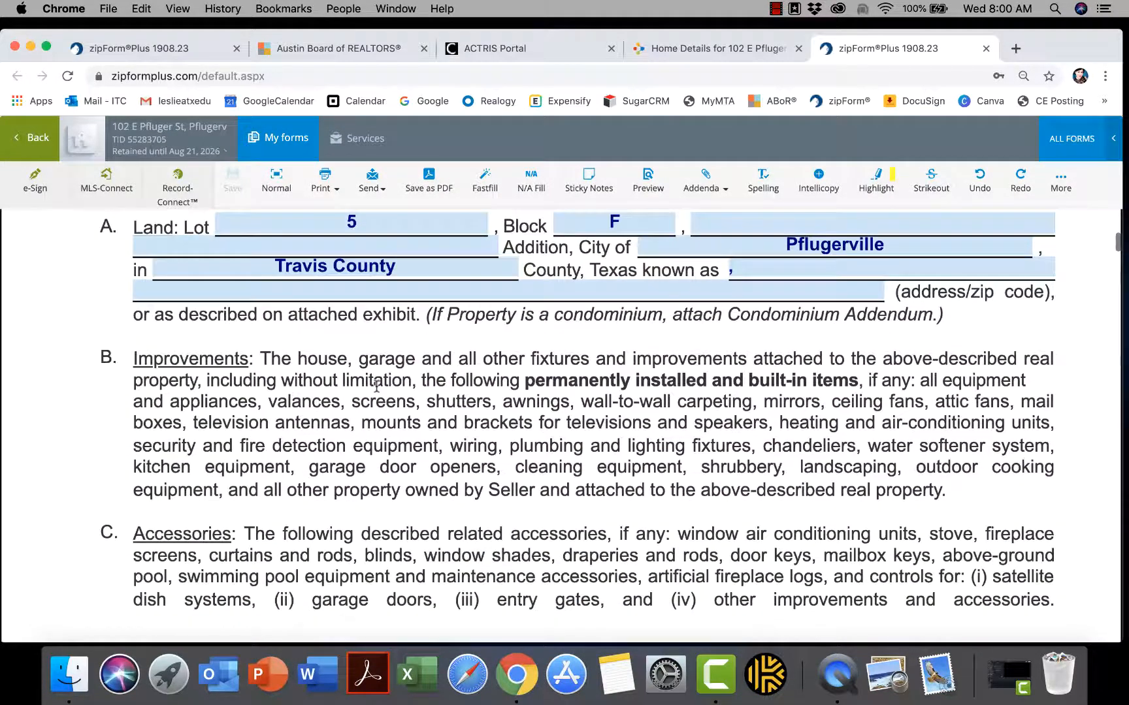
{"action": "scroll", "coordinate": [380, 414], "scroll_direction": "down", "scroll_amount": 8}
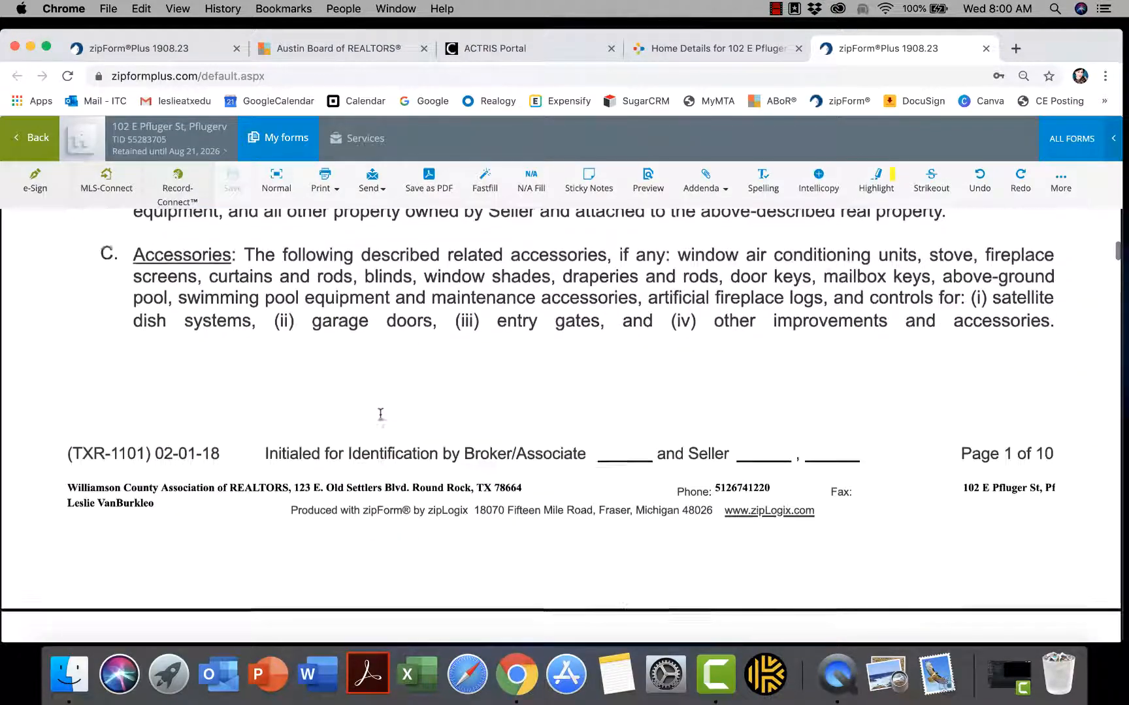
{"action": "scroll", "coordinate": [382, 419], "scroll_direction": "up", "scroll_amount": 1}
{"action": "scroll", "coordinate": [382, 419], "scroll_direction": "down", "scroll_amount": 2}
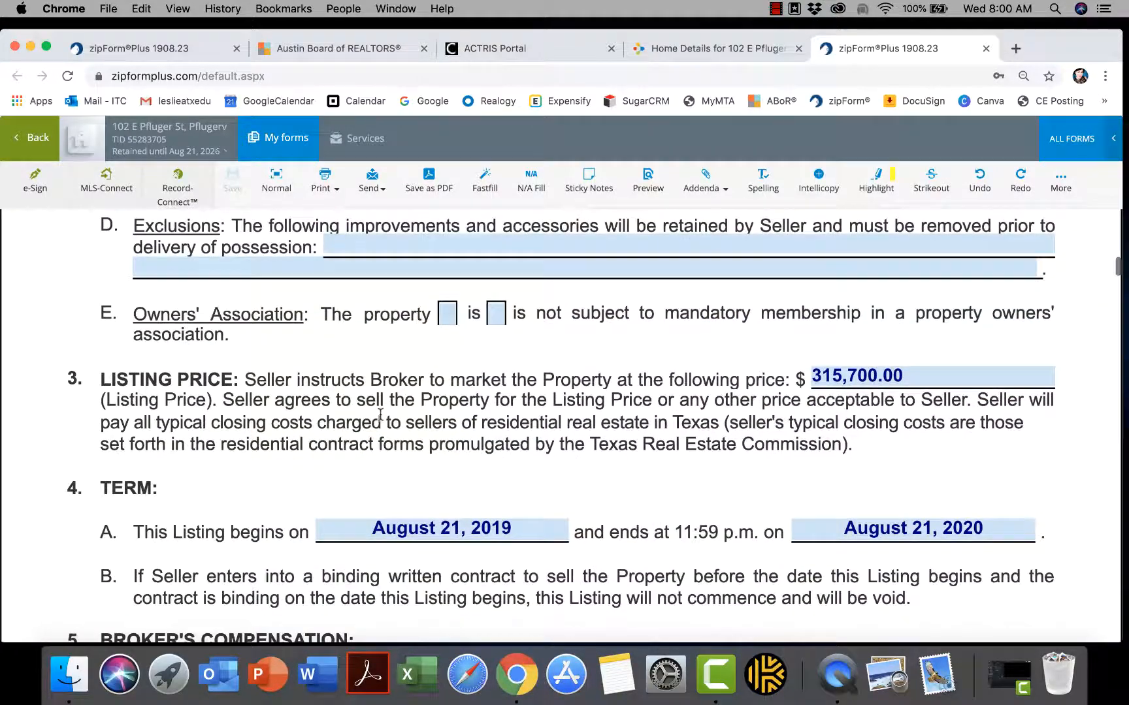
{"action": "scroll", "coordinate": [381, 416], "scroll_direction": "up", "scroll_amount": 5}
{"action": "scroll", "coordinate": [380, 414], "scroll_direction": "up", "scroll_amount": 20}
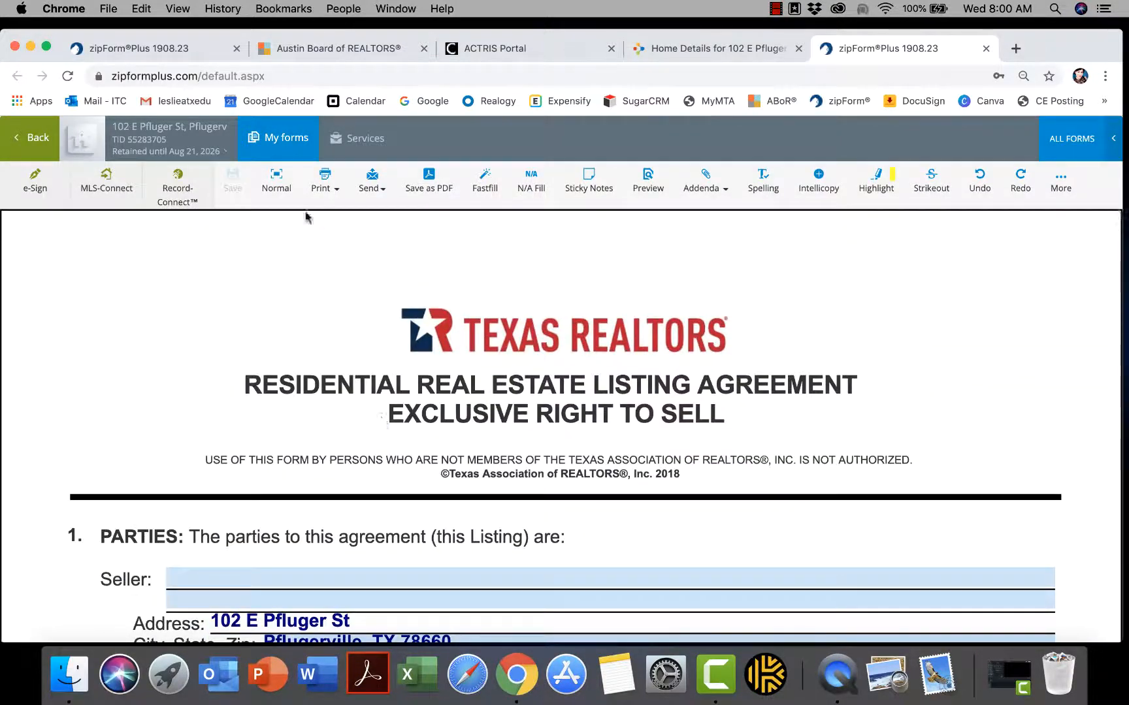
{"action": "left_click", "coordinate": [282, 179]}
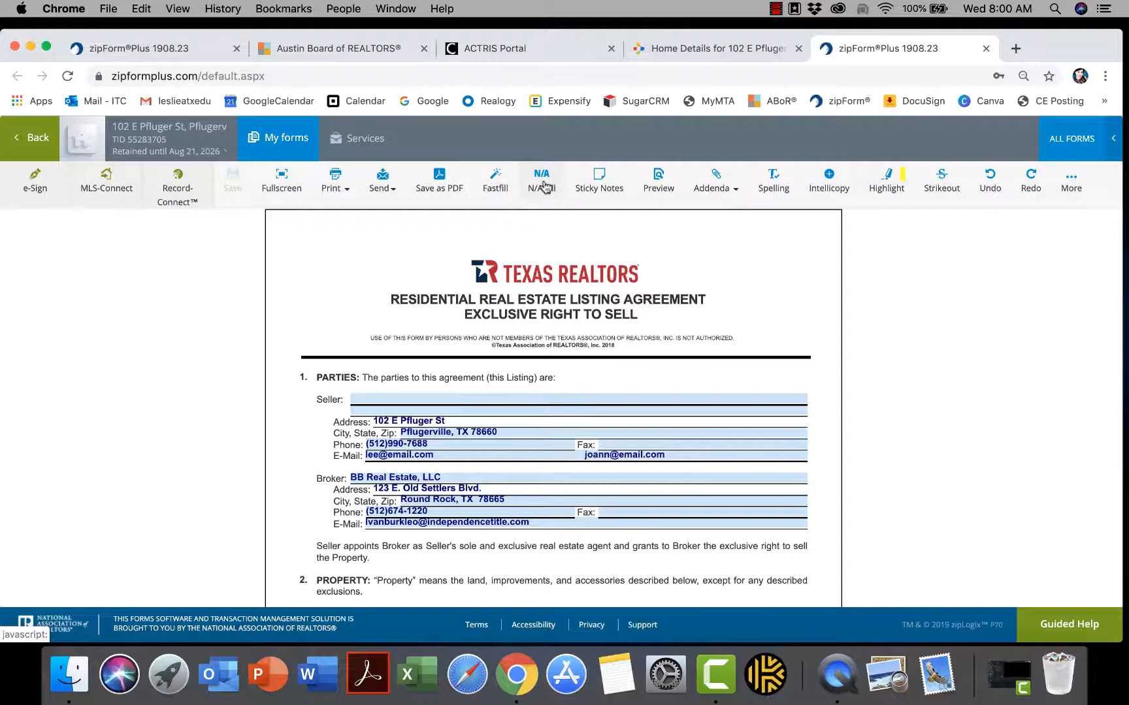
{"action": "left_click", "coordinate": [498, 187]}
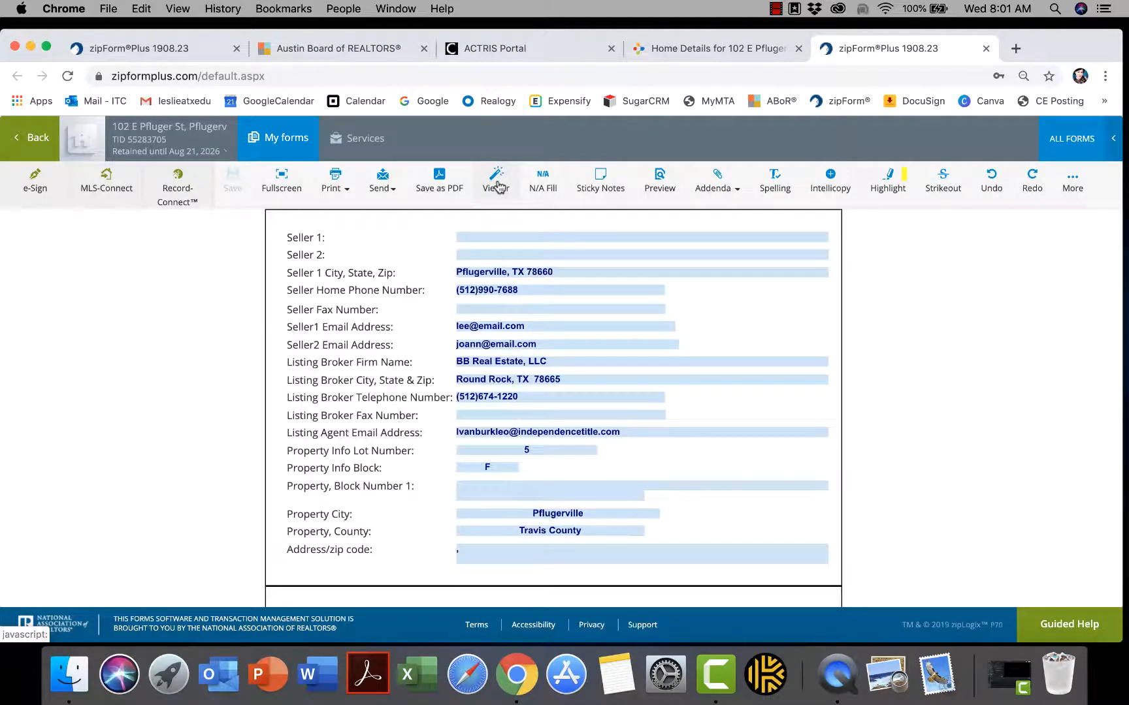
{"action": "scroll", "coordinate": [523, 385], "scroll_direction": "down", "scroll_amount": 3}
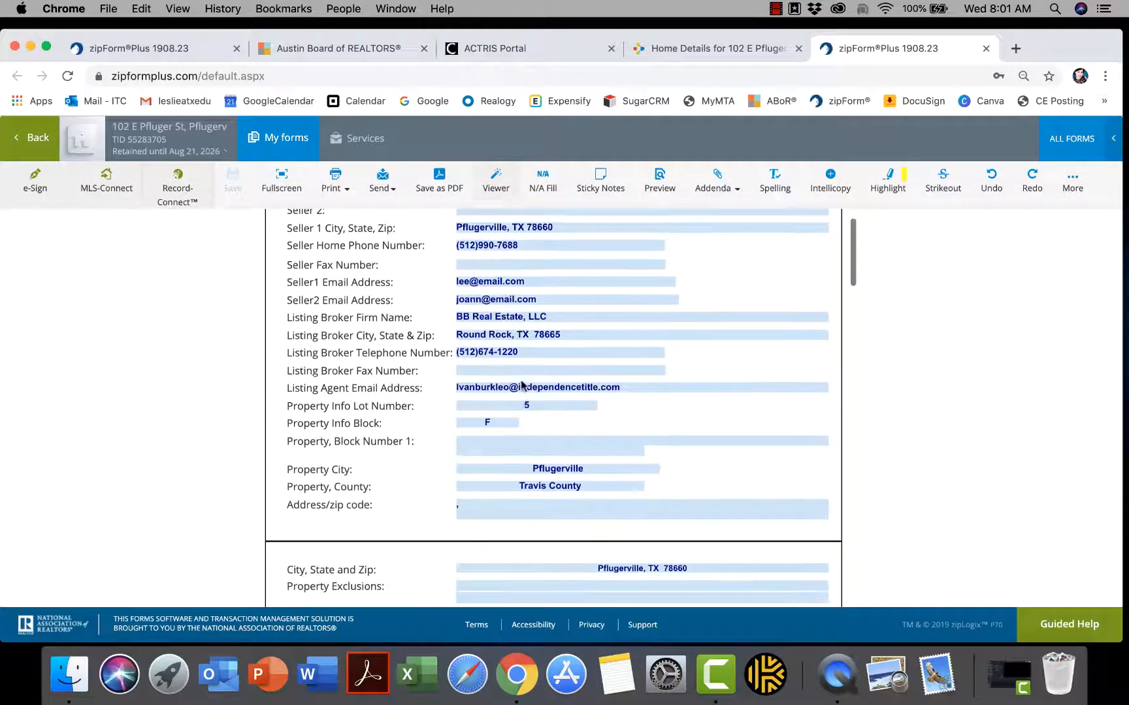
{"action": "scroll", "coordinate": [523, 385], "scroll_direction": "down", "scroll_amount": 8}
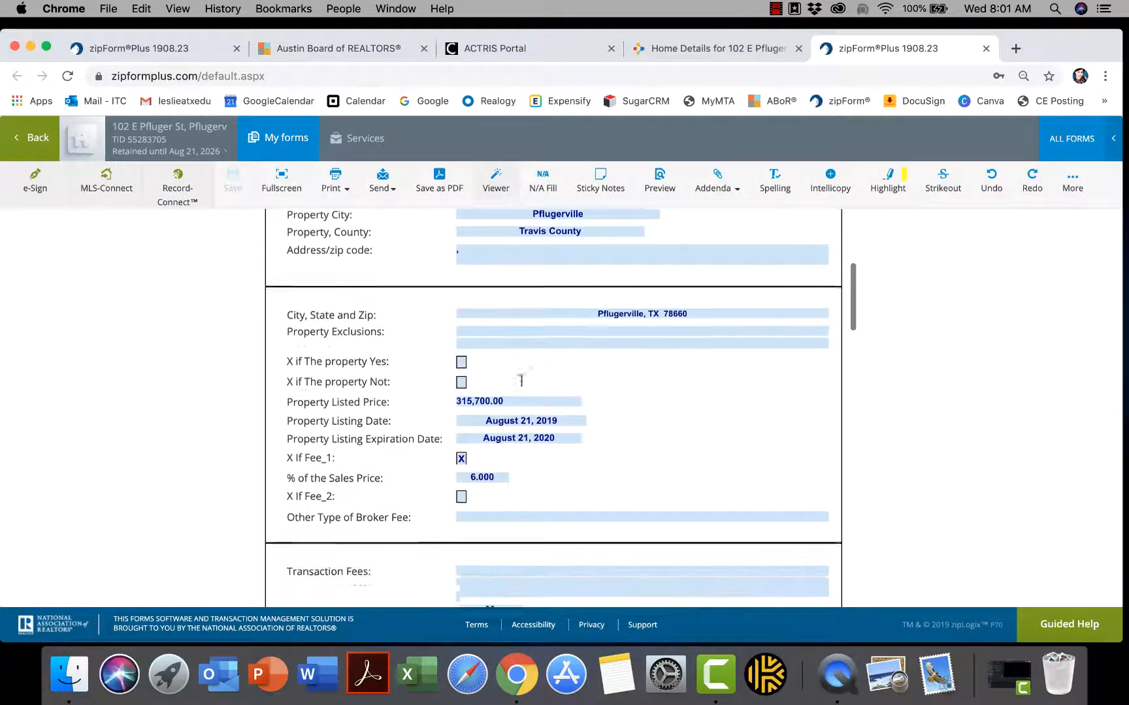
{"action": "scroll", "coordinate": [522, 380], "scroll_direction": "down", "scroll_amount": 7}
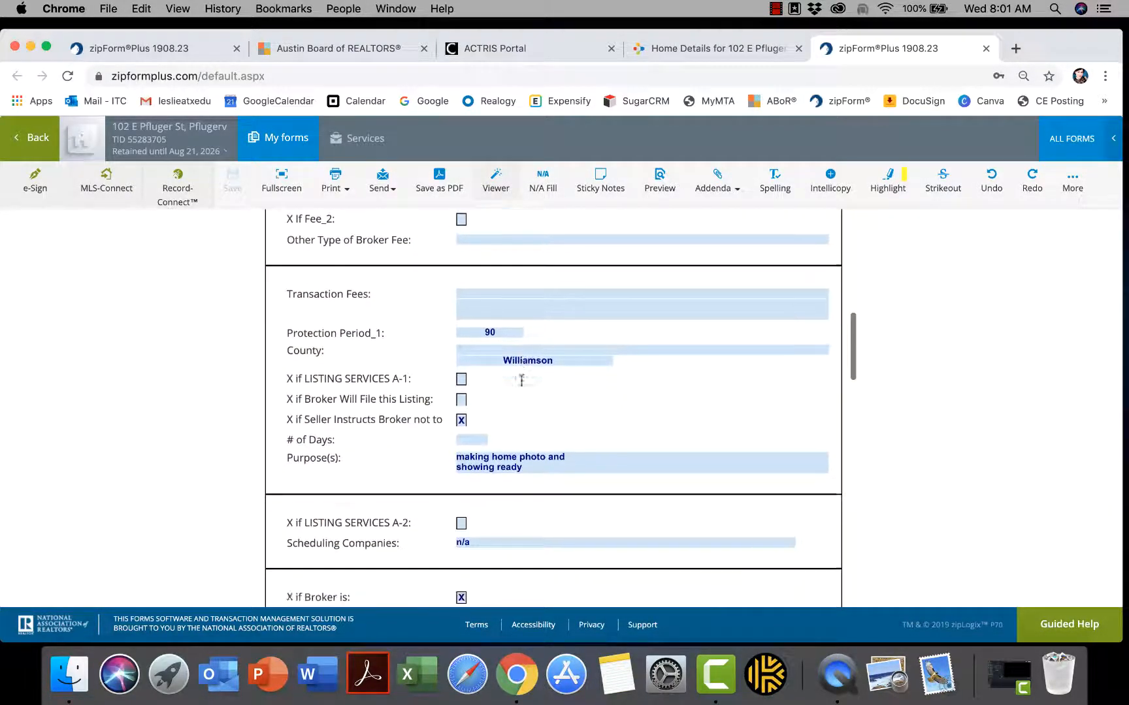
{"action": "scroll", "coordinate": [521, 385], "scroll_direction": "down", "scroll_amount": 10}
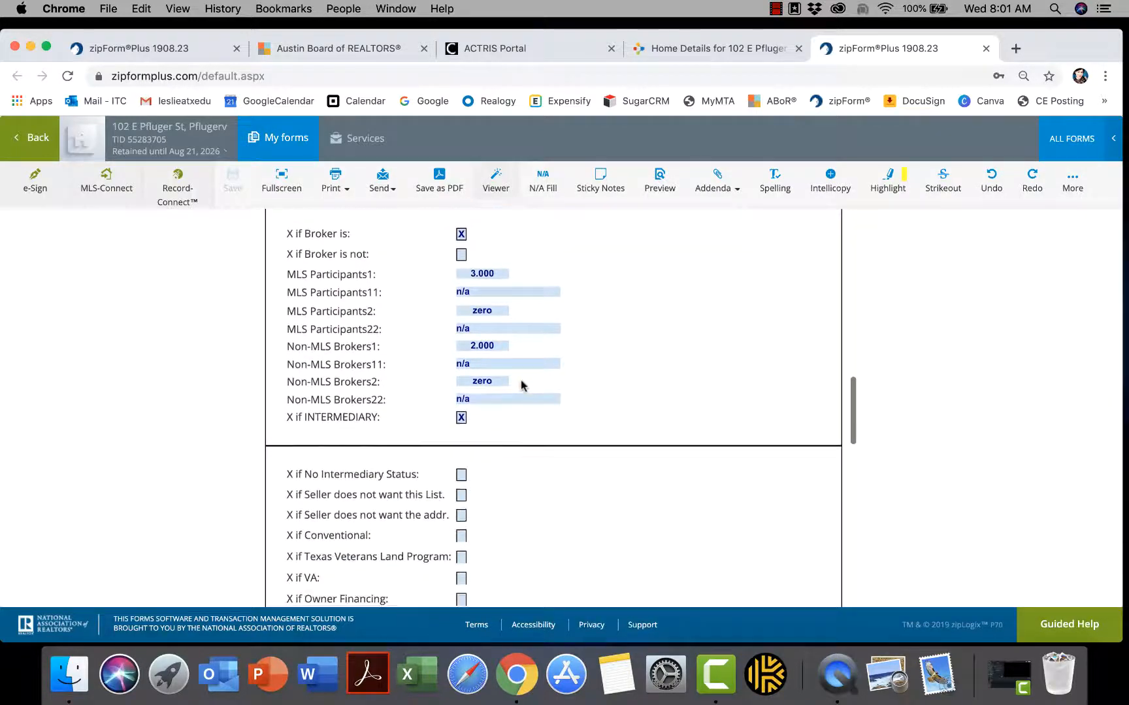
{"action": "scroll", "coordinate": [521, 386], "scroll_direction": "down", "scroll_amount": 3}
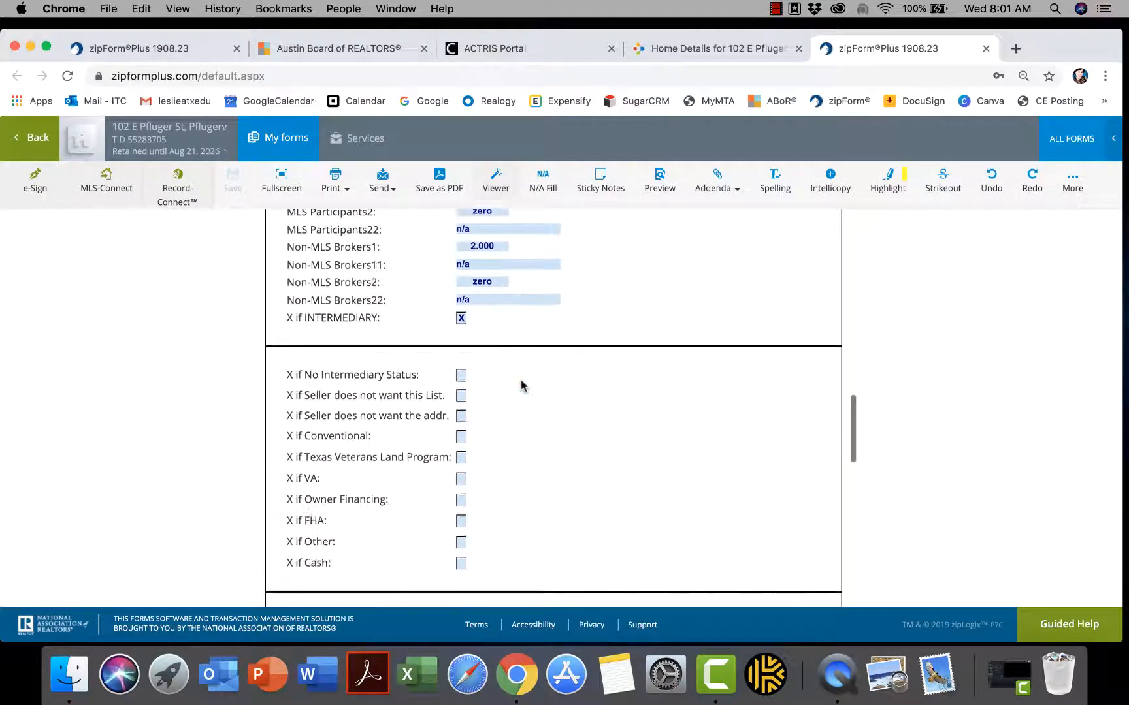
{"action": "scroll", "coordinate": [521, 386], "scroll_direction": "up", "scroll_amount": 20}
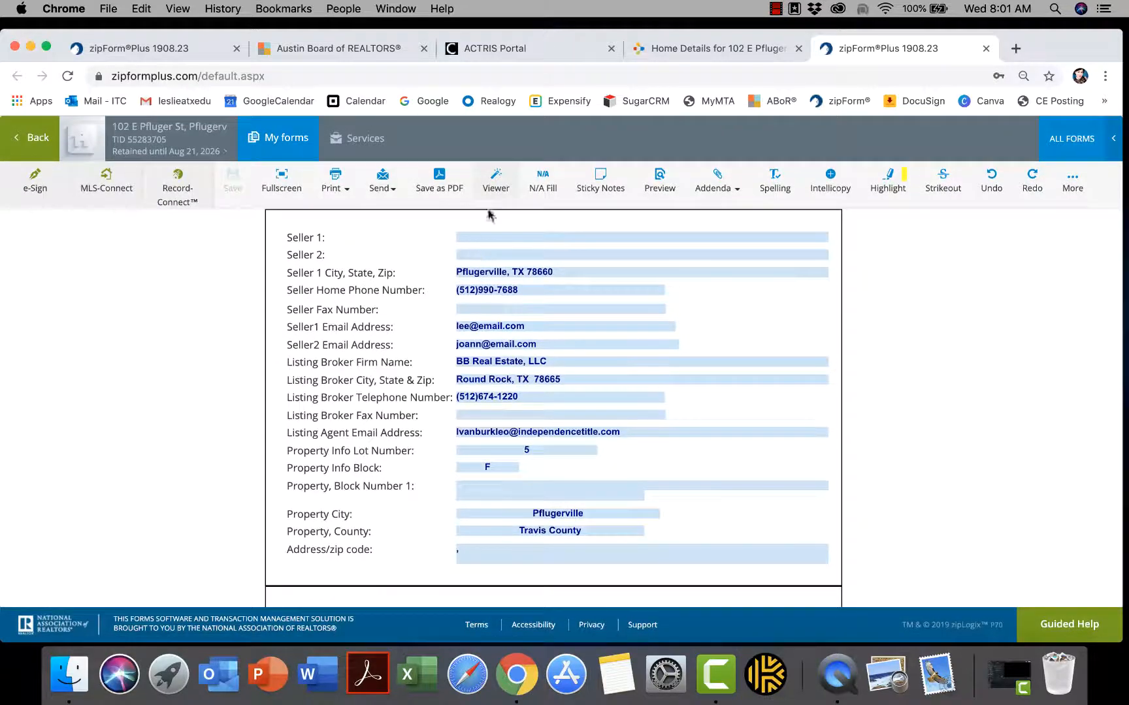
{"action": "left_click", "coordinate": [496, 185]}
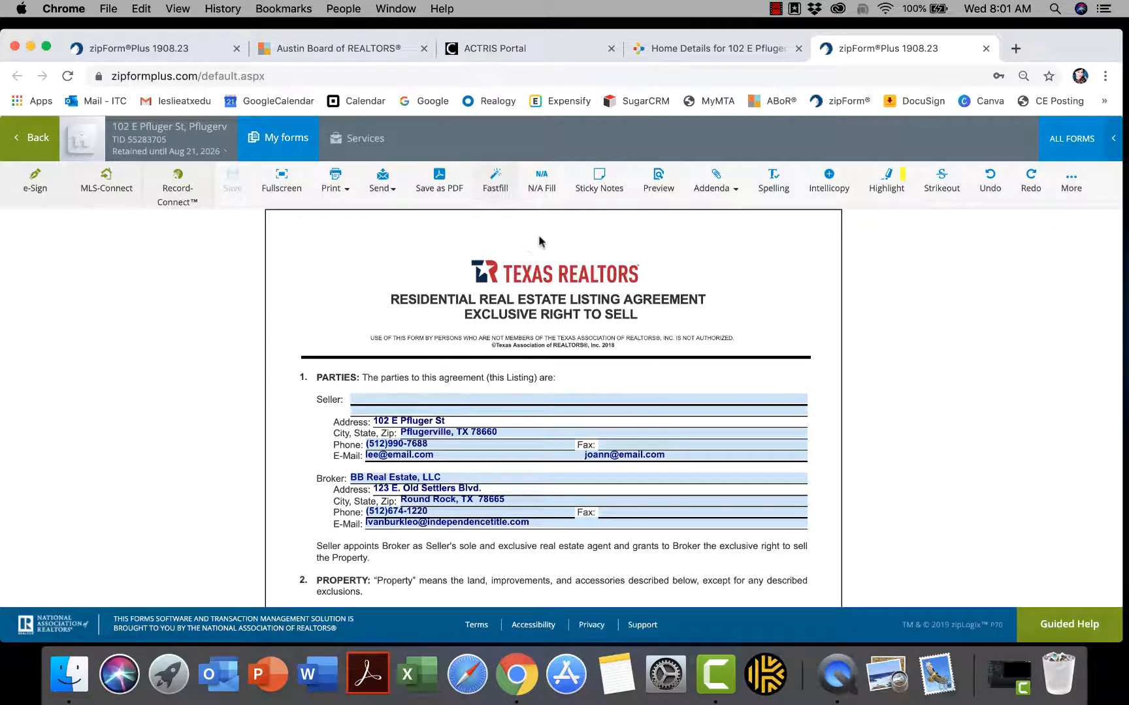
{"action": "left_click", "coordinate": [543, 185]}
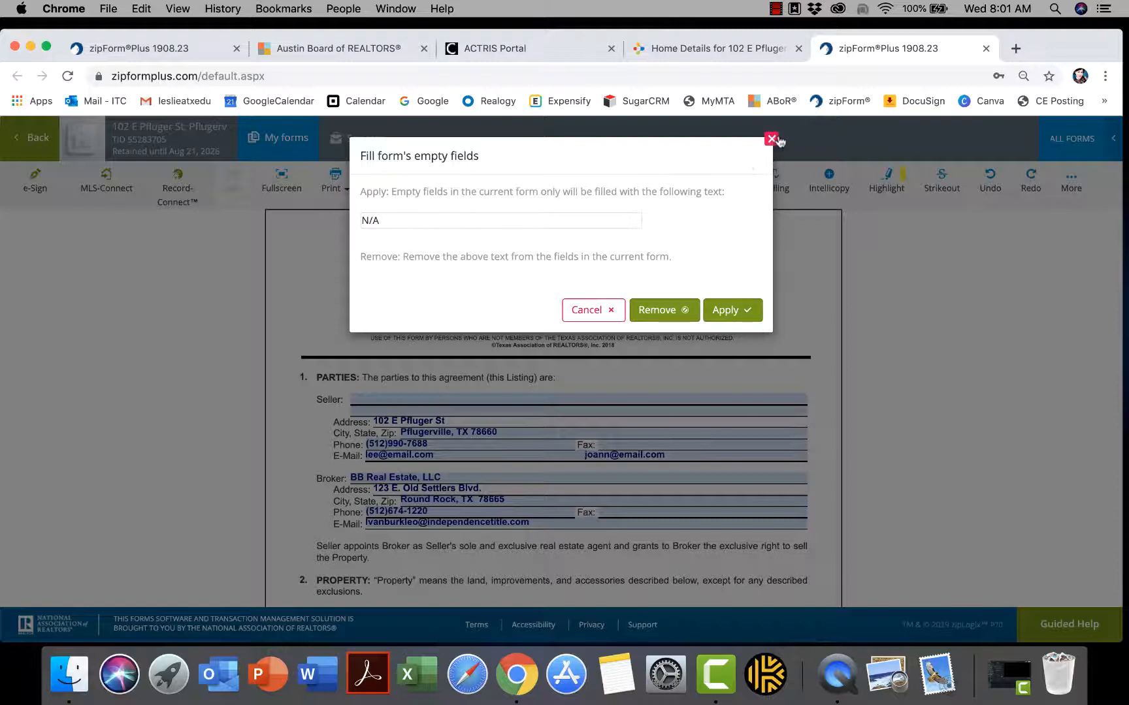
{"action": "left_click", "coordinate": [595, 315]}
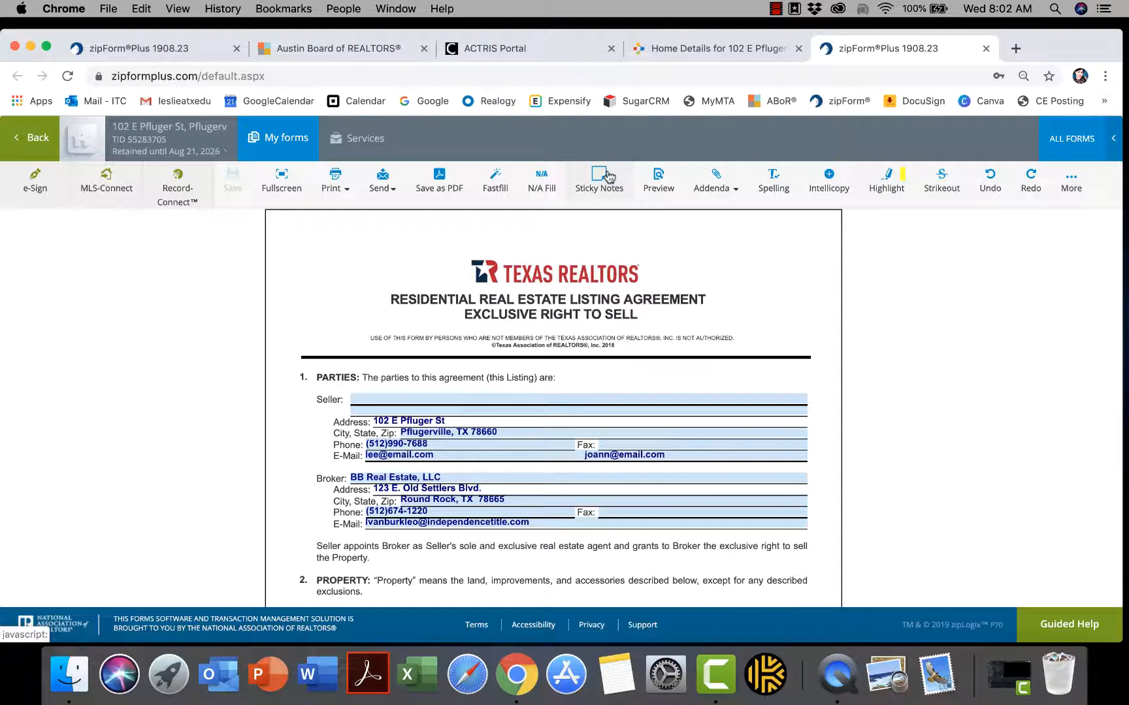
Intellicopy the seller names and PFLUGER ALBERT ADDN into the form, then review pages 1–2
{"action": "scroll", "coordinate": [674, 253], "scroll_direction": "down", "scroll_amount": 1}
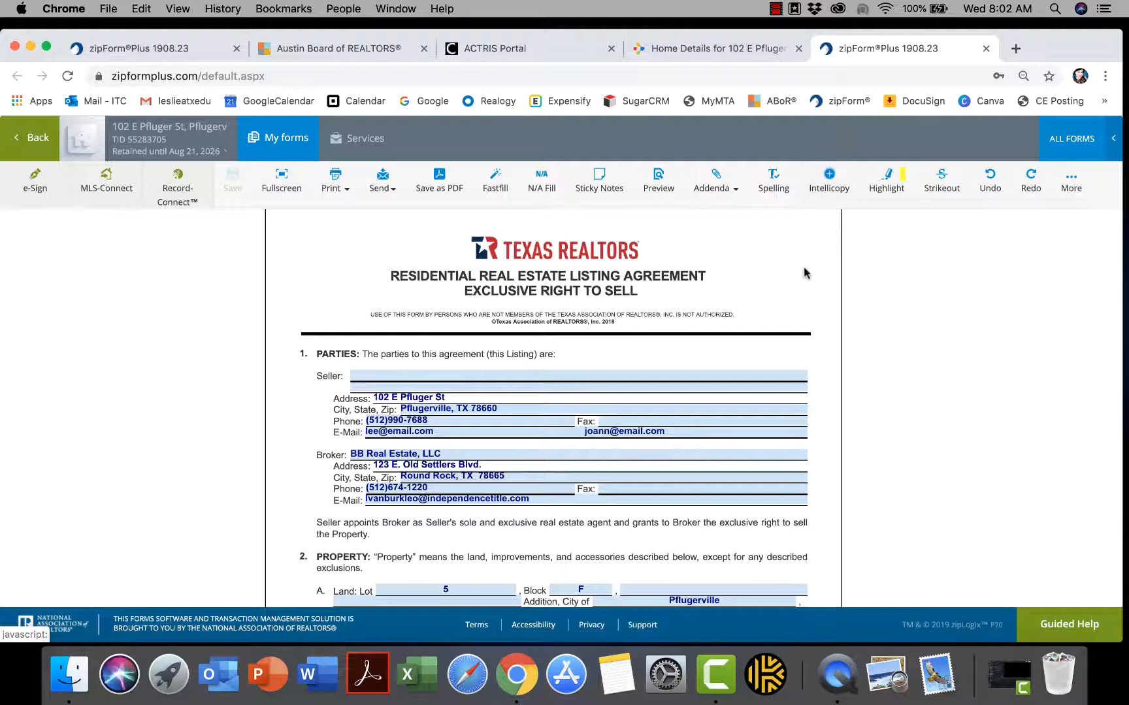
{"action": "scroll", "coordinate": [805, 273], "scroll_direction": "down", "scroll_amount": 3}
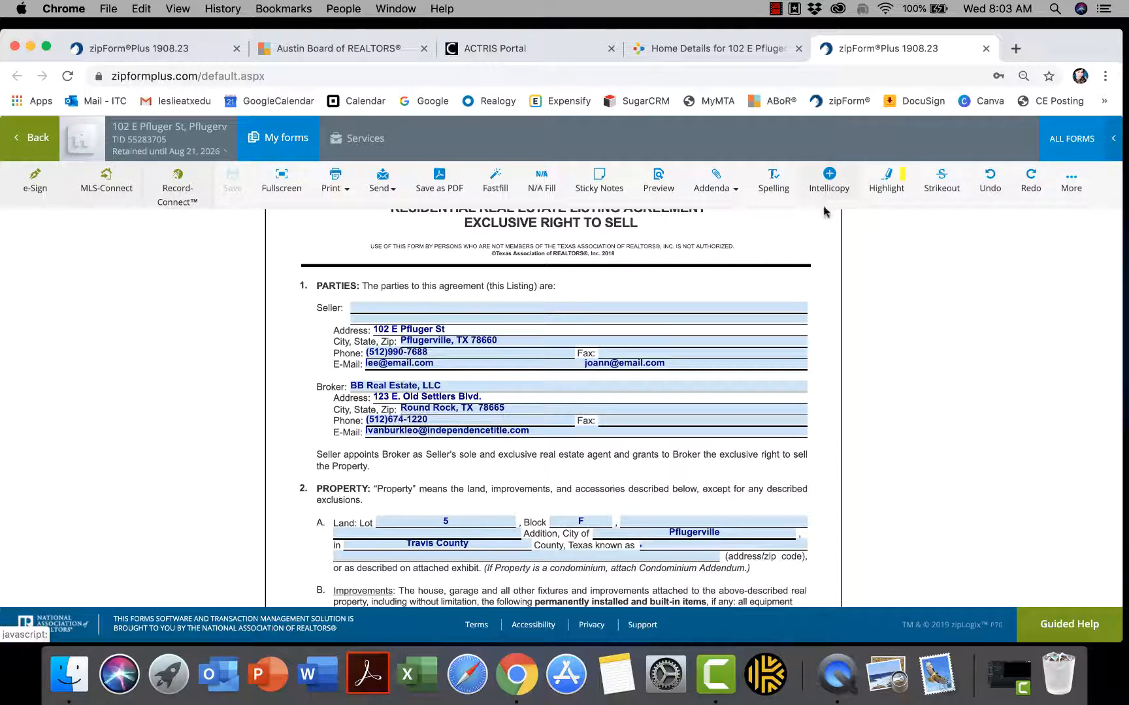
{"action": "left_click", "coordinate": [829, 186]}
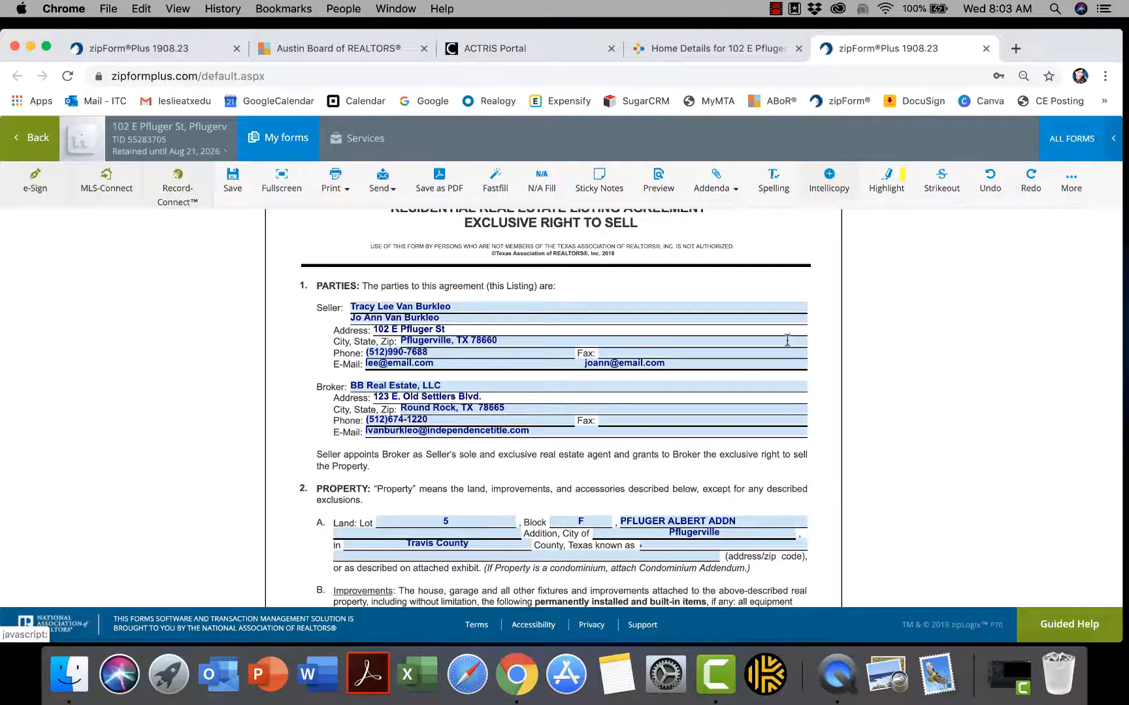
{"action": "scroll", "coordinate": [787, 340], "scroll_direction": "down", "scroll_amount": 2}
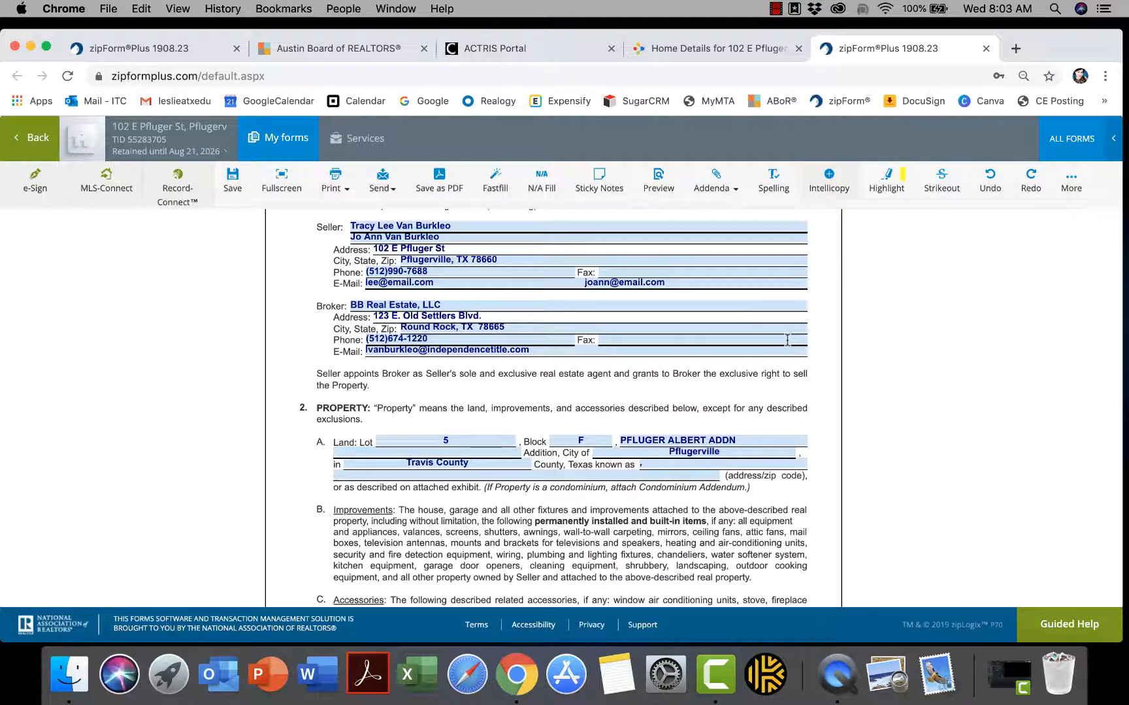
{"action": "scroll", "coordinate": [787, 340], "scroll_direction": "down", "scroll_amount": 2}
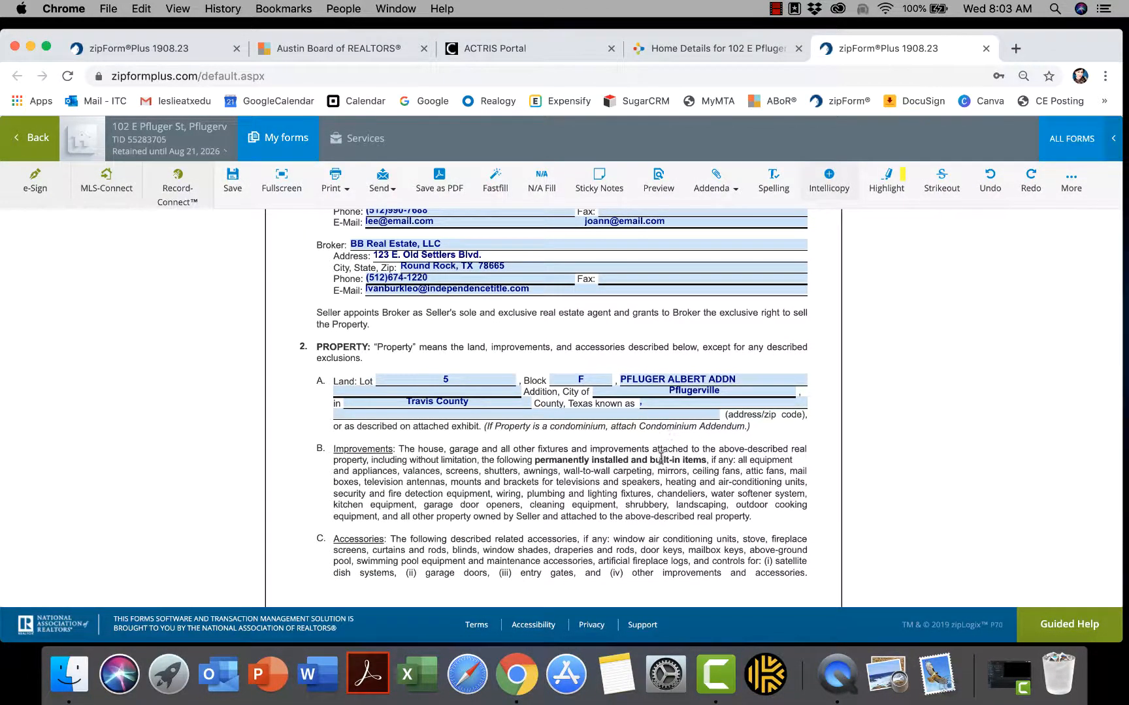
{"action": "scroll", "coordinate": [661, 458], "scroll_direction": "down", "scroll_amount": 5}
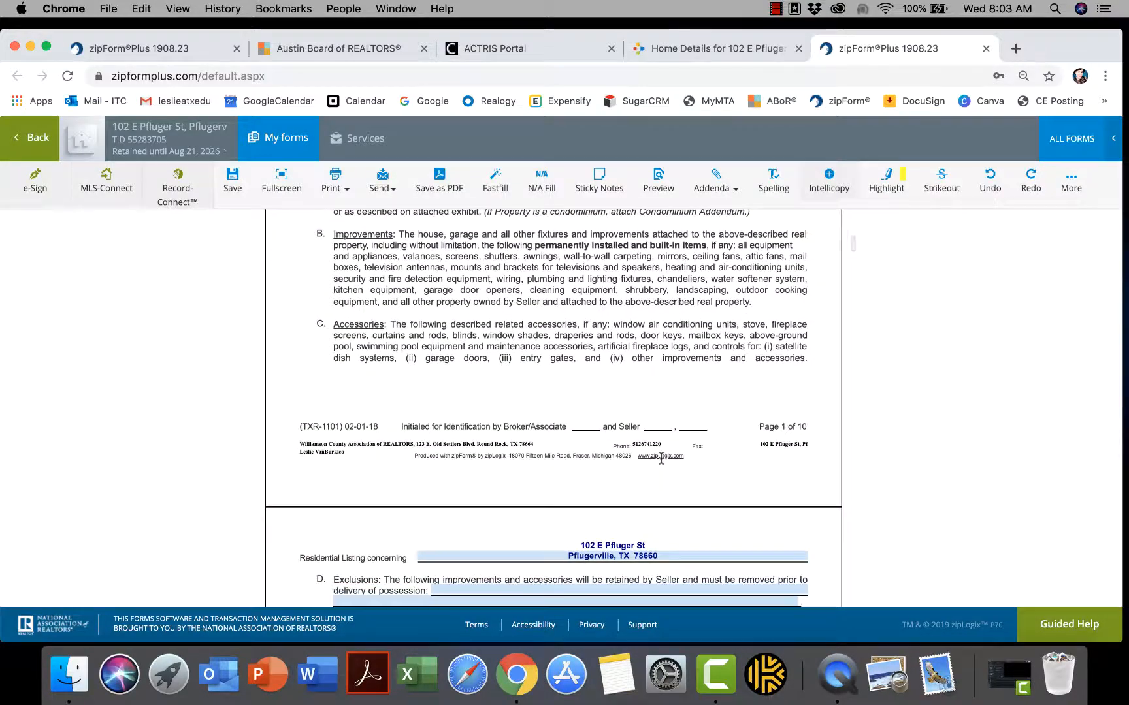
{"action": "scroll", "coordinate": [661, 458], "scroll_direction": "down", "scroll_amount": 6}
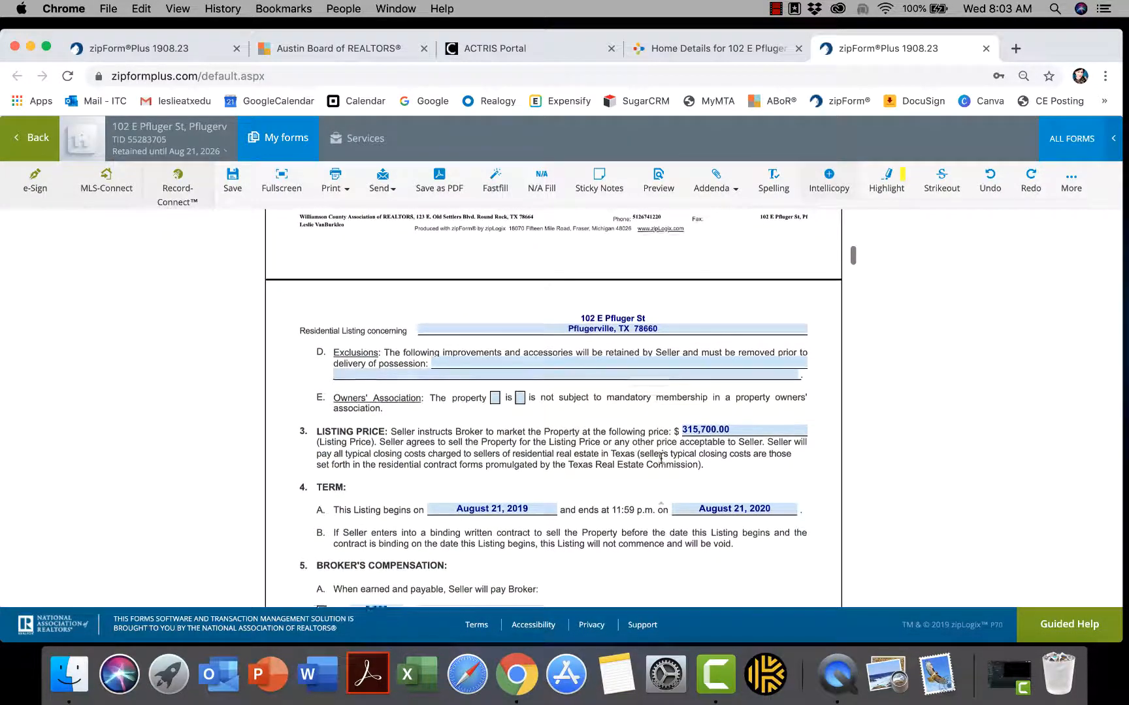
{"action": "scroll", "coordinate": [661, 457], "scroll_direction": "down", "scroll_amount": 2}
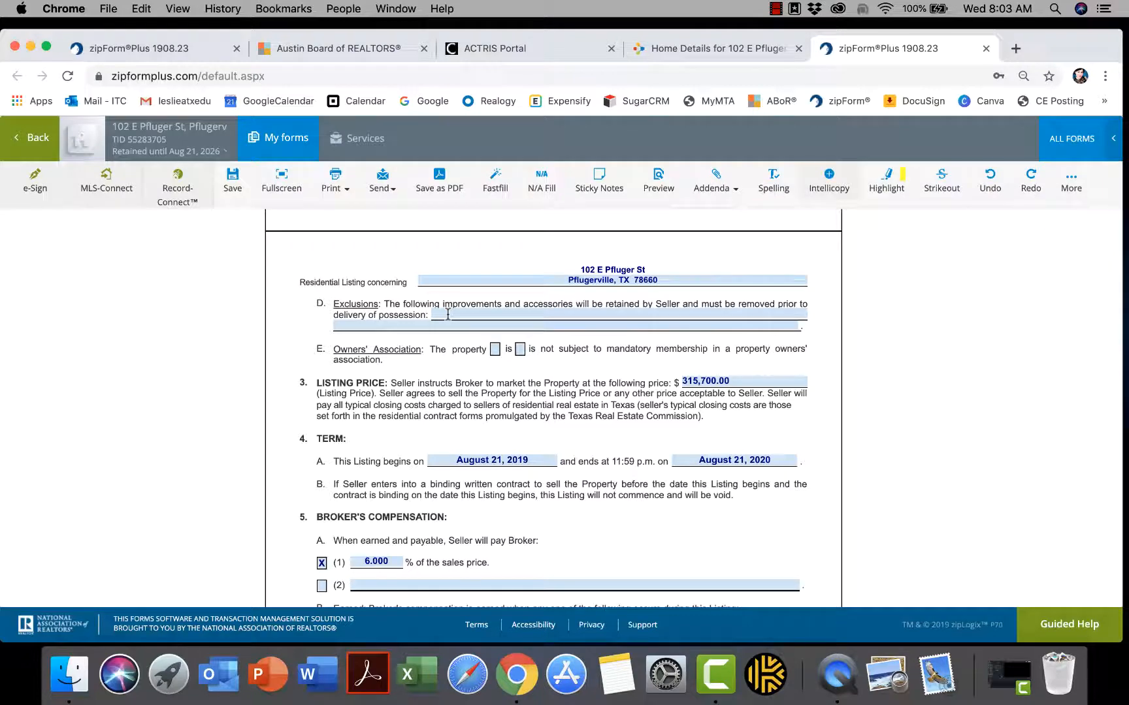
{"action": "scroll", "coordinate": [448, 314], "scroll_direction": "up", "scroll_amount": 10}
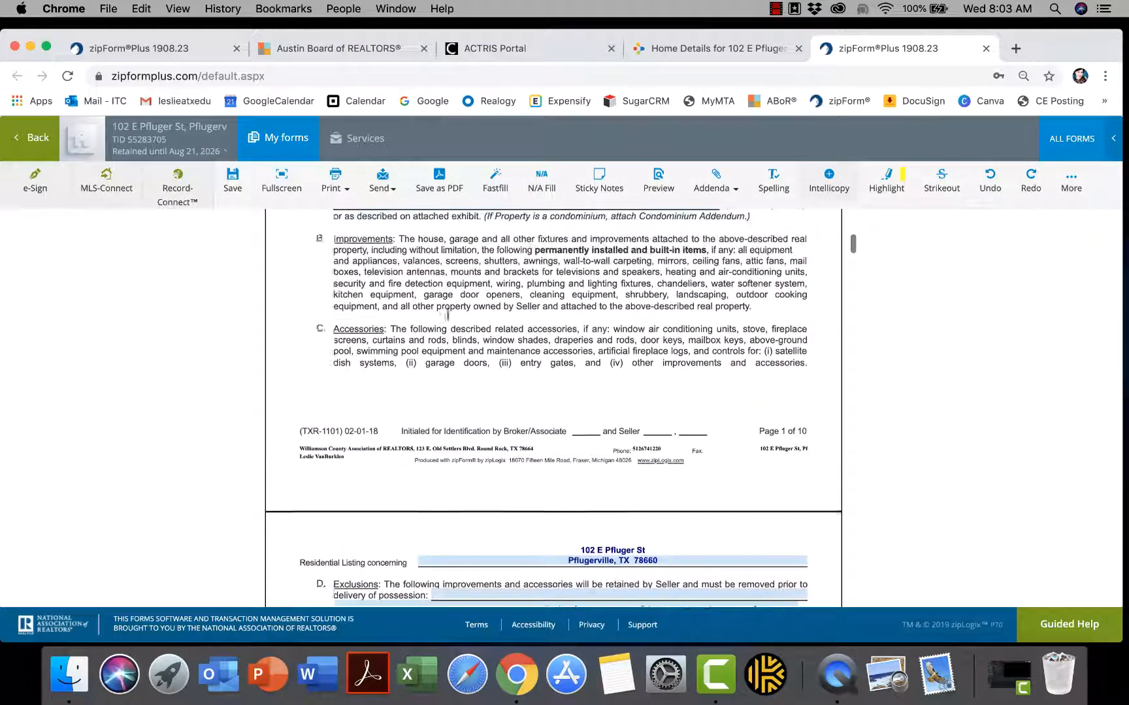
{"action": "scroll", "coordinate": [448, 319], "scroll_direction": "up", "scroll_amount": 3}
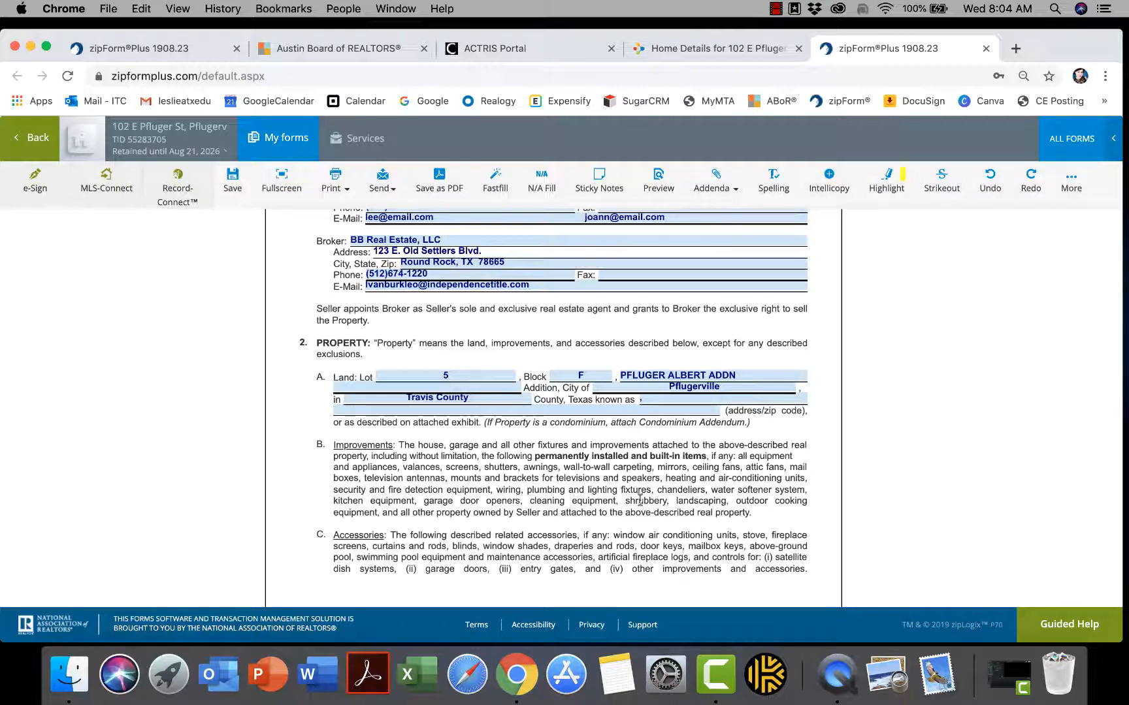
Highlight the PROPERTY paragraph in yellow
{"action": "left_click_drag", "start_coordinate": [643, 501], "coordinate": [725, 501]}
{"action": "left_click_drag", "start_coordinate": [624, 502], "coordinate": [731, 501]}
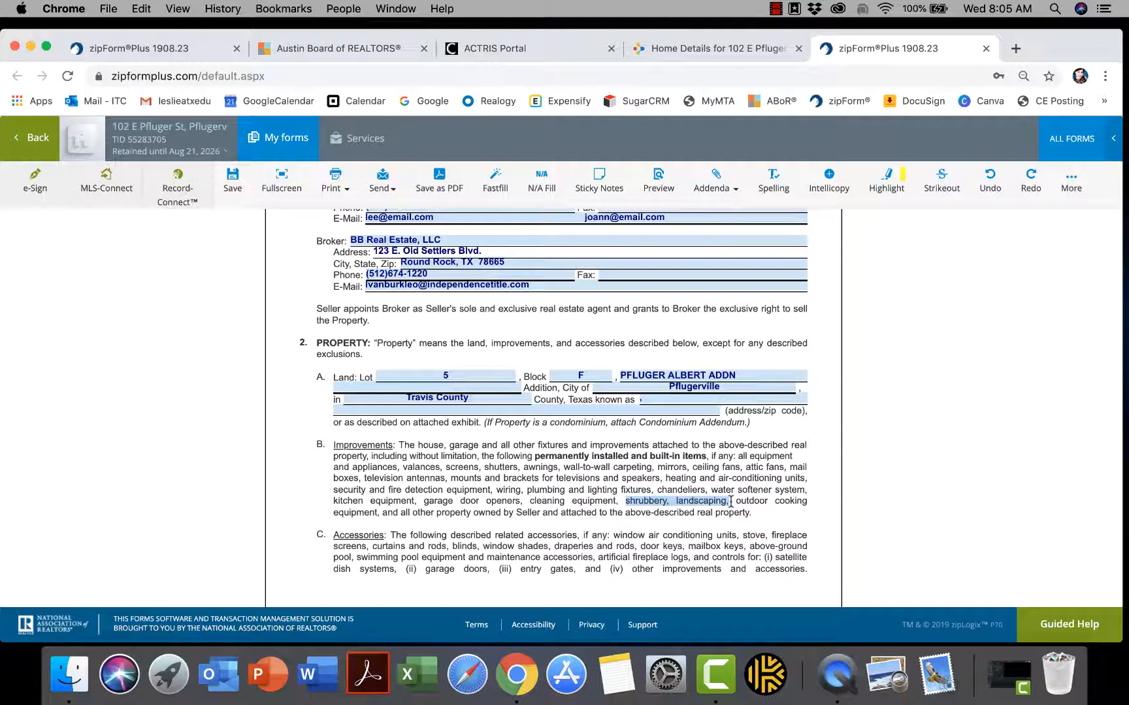
{"action": "left_click", "coordinate": [587, 482]}
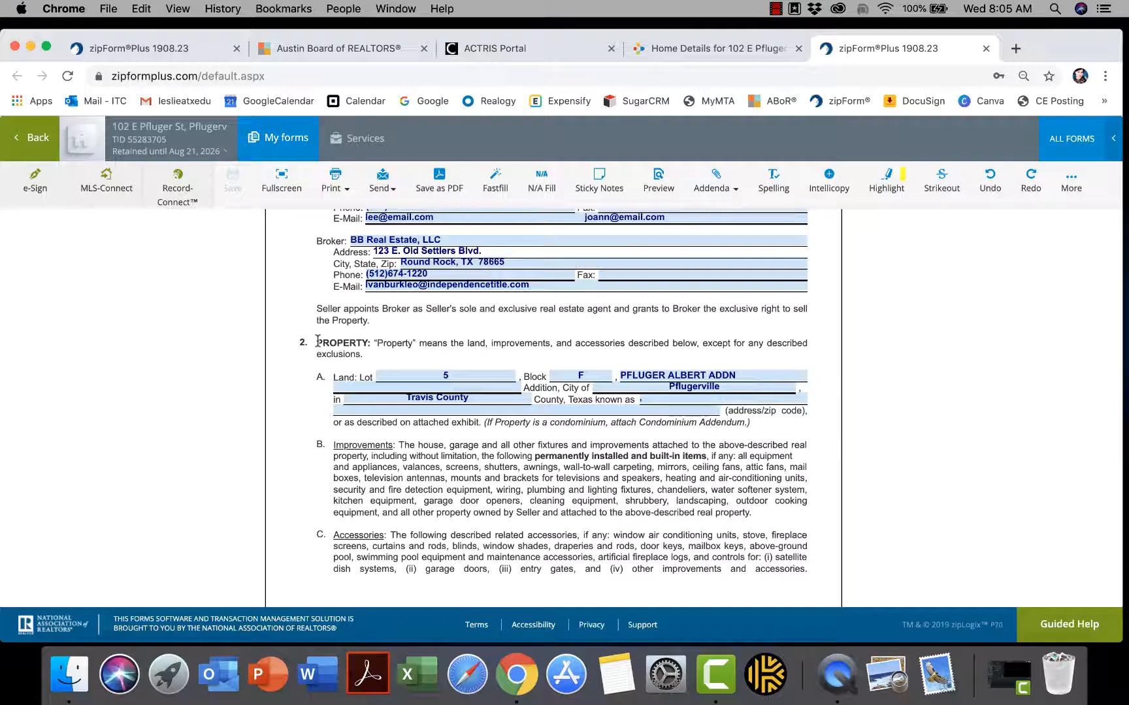
{"action": "left_click_drag", "start_coordinate": [317, 341], "coordinate": [361, 353]}
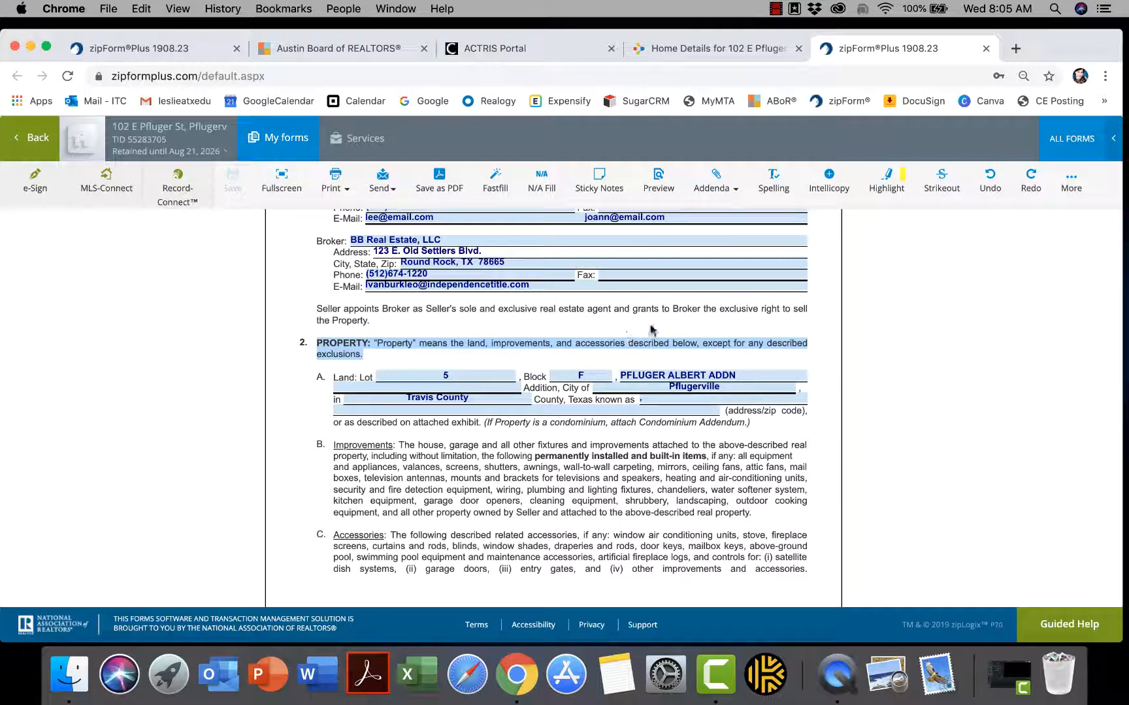
{"action": "left_click", "coordinate": [893, 190]}
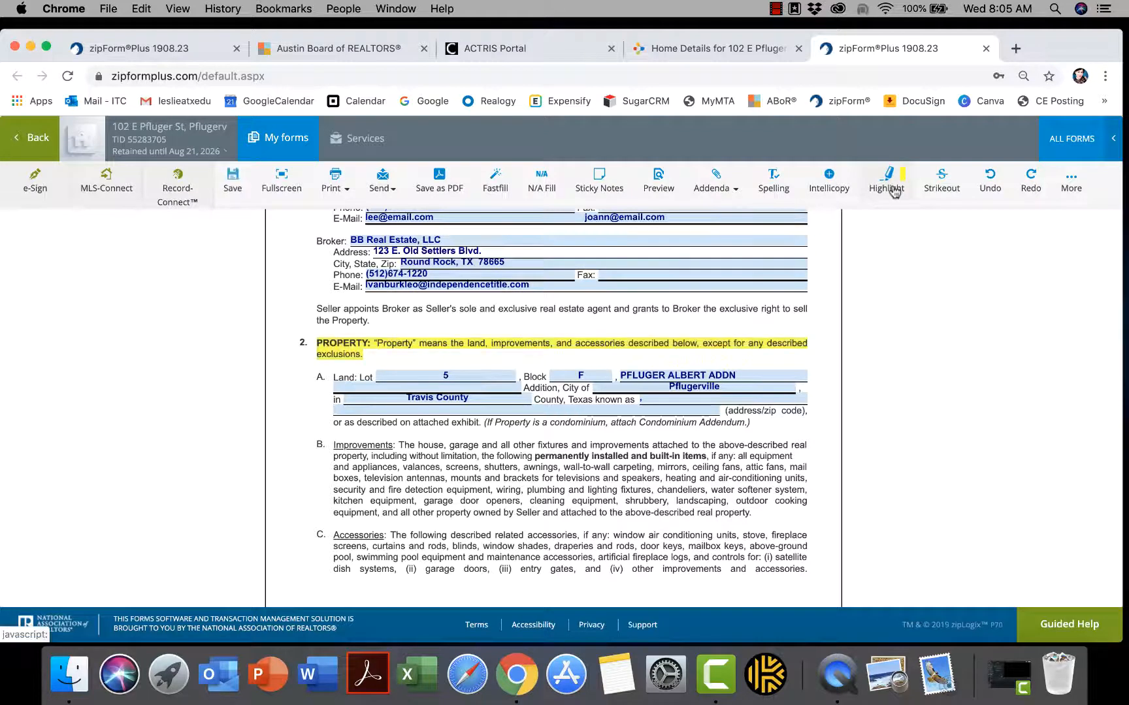
Highlight "shrubbery, landscaping," in the Improvements paragraph in yellow
{"action": "scroll", "coordinate": [653, 418], "scroll_direction": "down", "scroll_amount": 2}
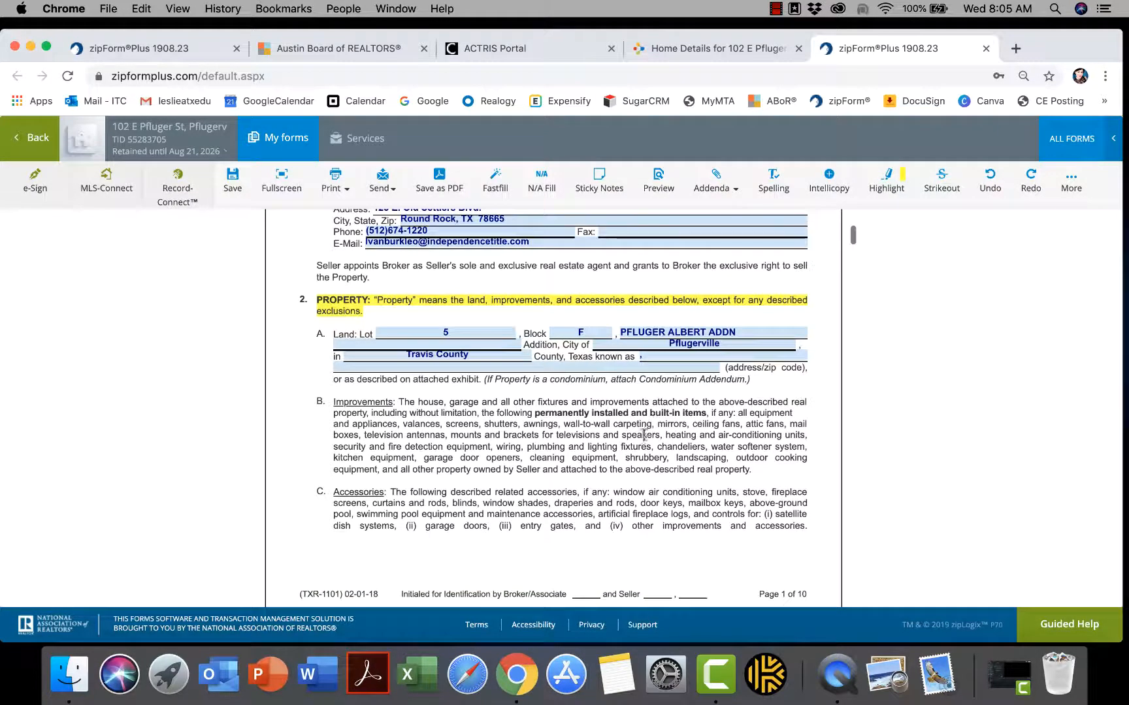
{"action": "left_click_drag", "start_coordinate": [624, 454], "coordinate": [730, 458]}
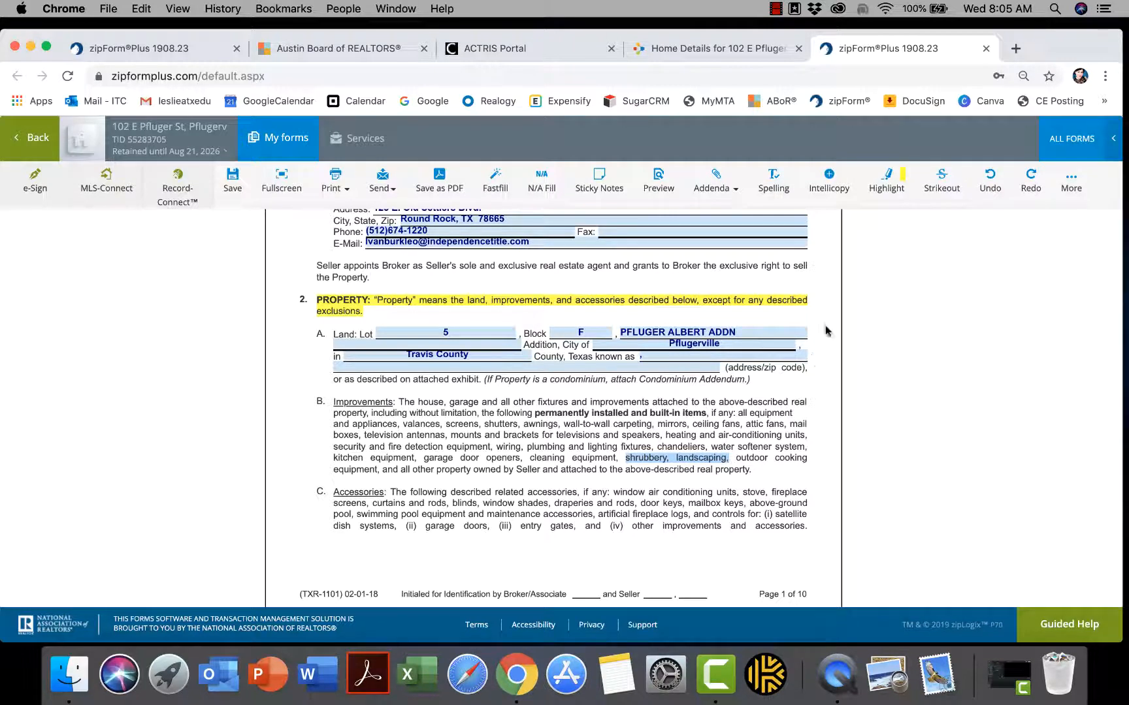
{"action": "left_click", "coordinate": [887, 182]}
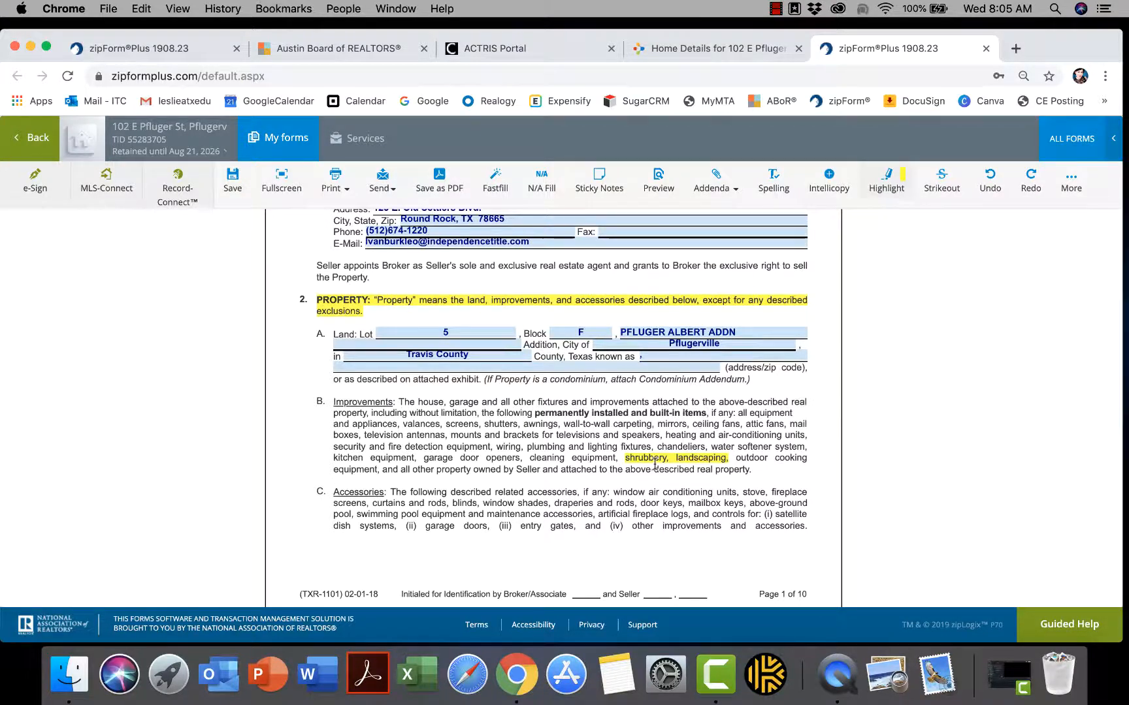
{"action": "scroll", "coordinate": [654, 464], "scroll_direction": "down", "scroll_amount": 5}
{"action": "scroll", "coordinate": [654, 464], "scroll_direction": "down", "scroll_amount": 10}
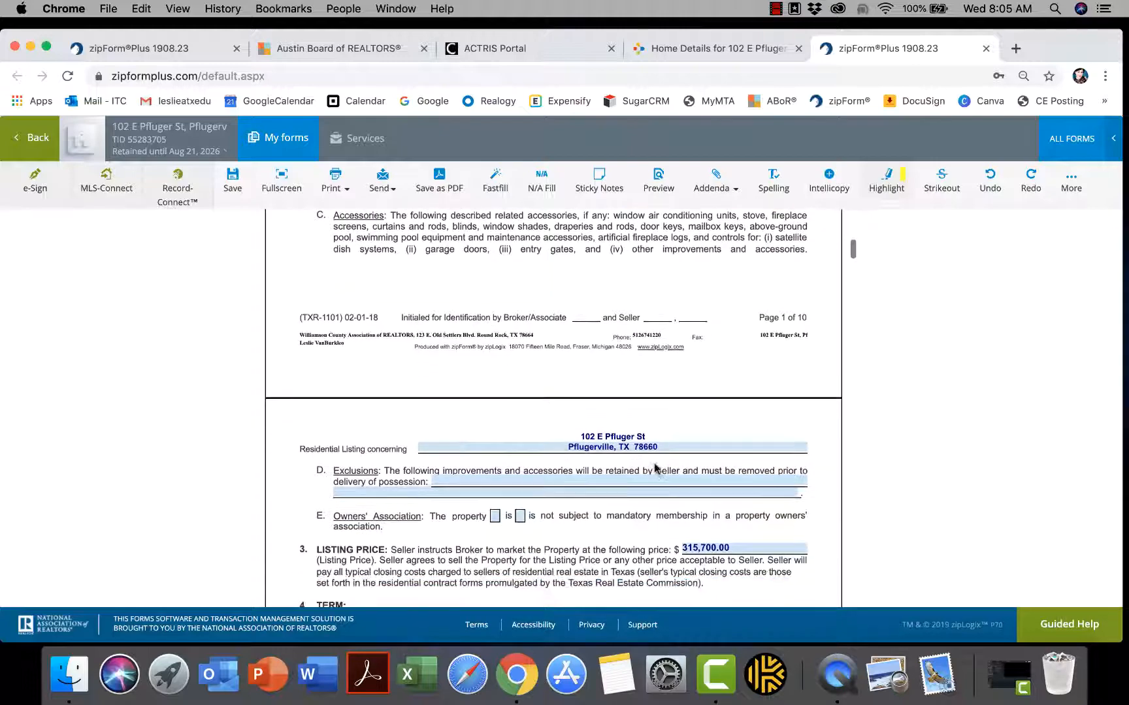
{"action": "scroll", "coordinate": [654, 464], "scroll_direction": "down", "scroll_amount": 4}
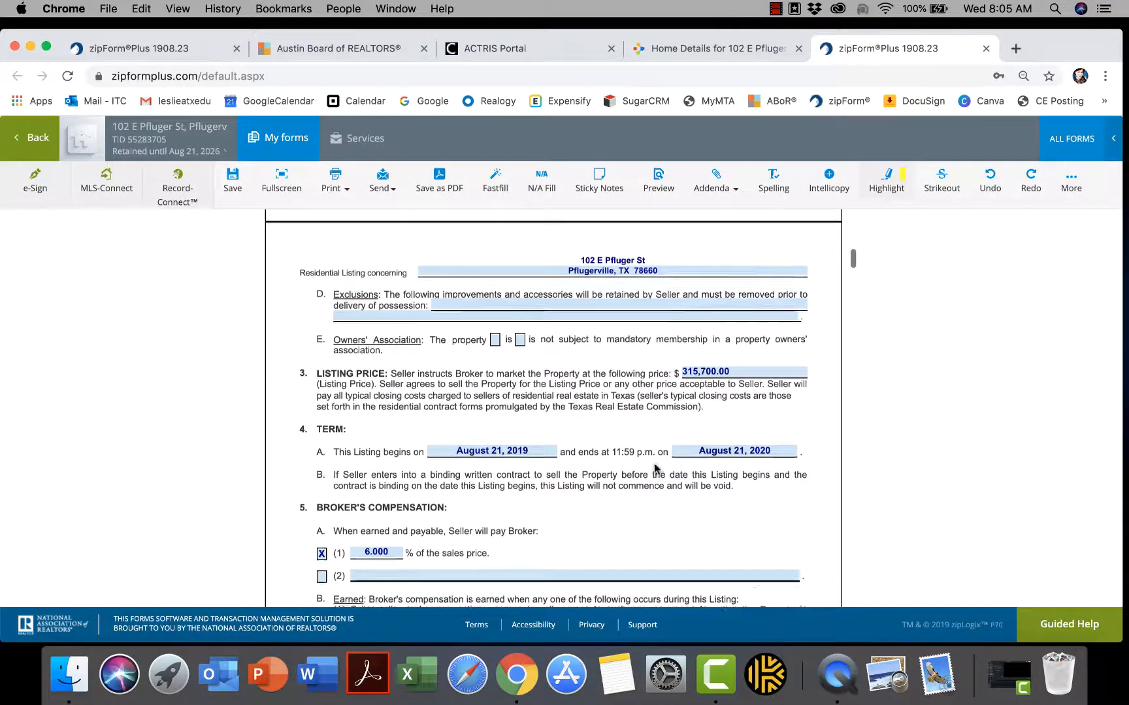
{"action": "scroll", "coordinate": [655, 466], "scroll_direction": "up", "scroll_amount": 15}
{"action": "scroll", "coordinate": [656, 468], "scroll_direction": "up", "scroll_amount": 3}
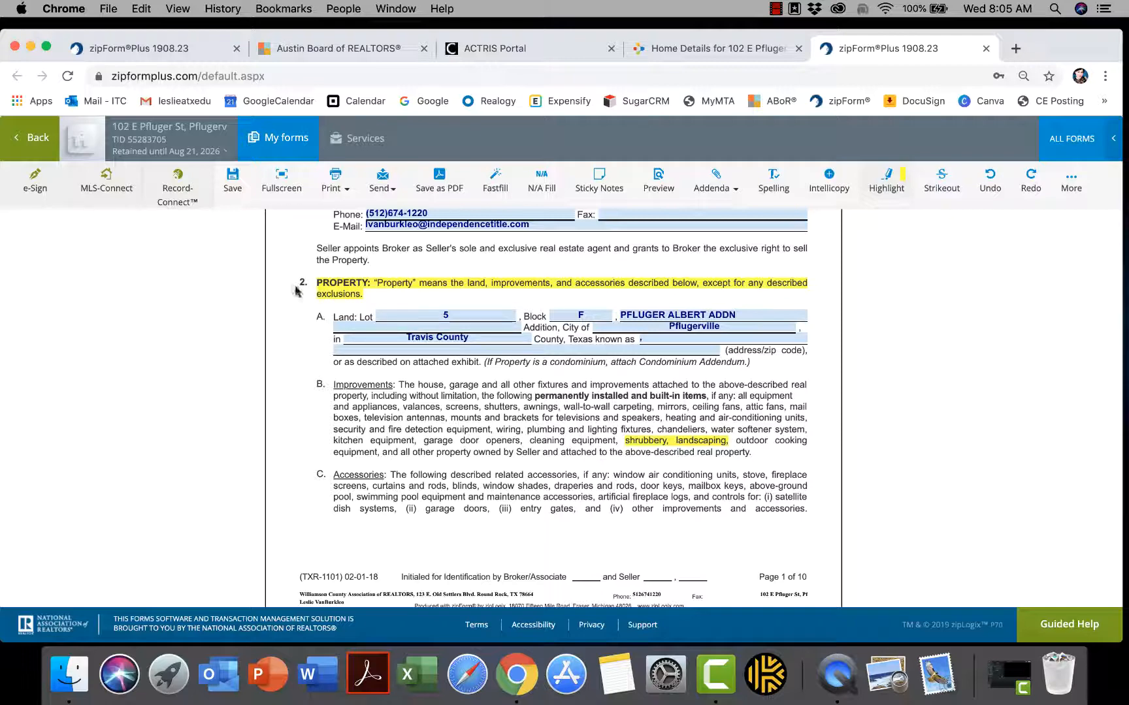
{"action": "scroll", "coordinate": [325, 316], "scroll_direction": "down", "scroll_amount": 15}
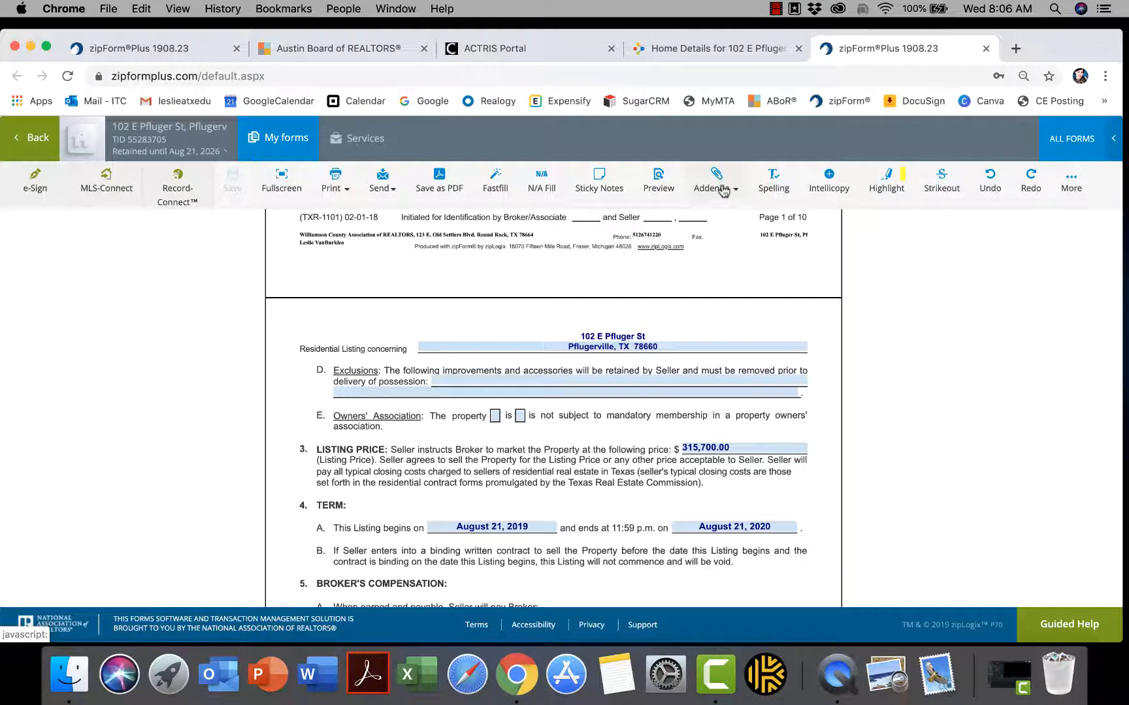
Draft an addendum titled '2D Exhibit A' reading 'Add information here' and bring up the clause library
{"action": "left_click", "coordinate": [723, 191]}
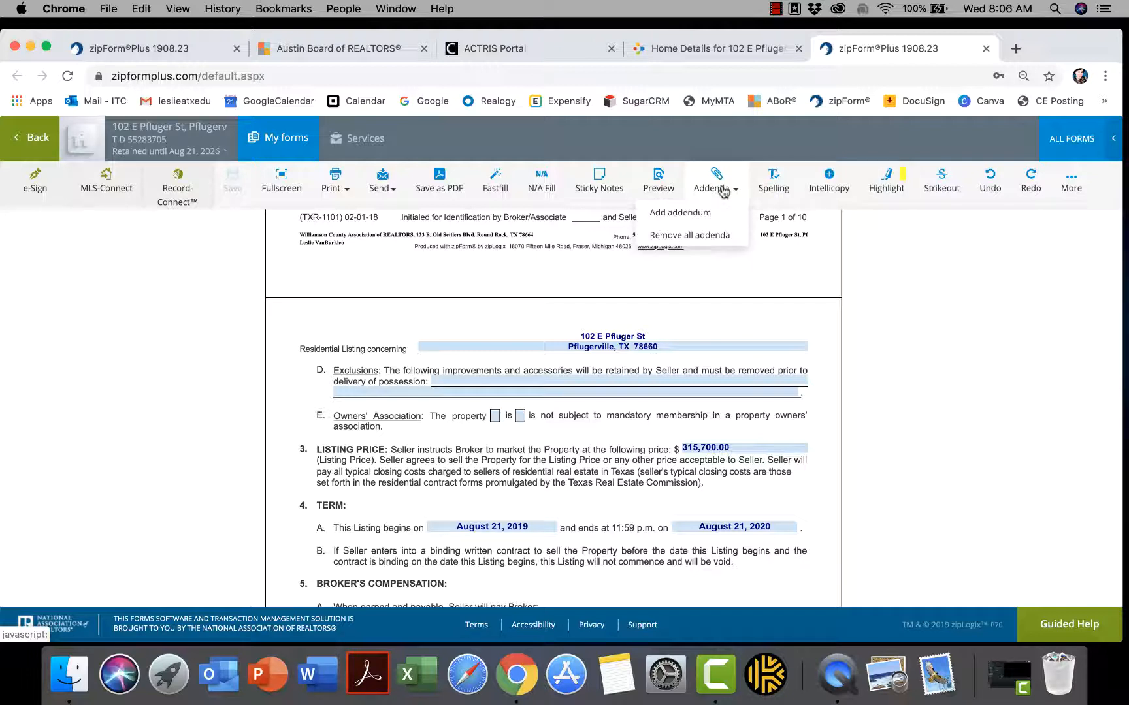
{"action": "left_click", "coordinate": [682, 219]}
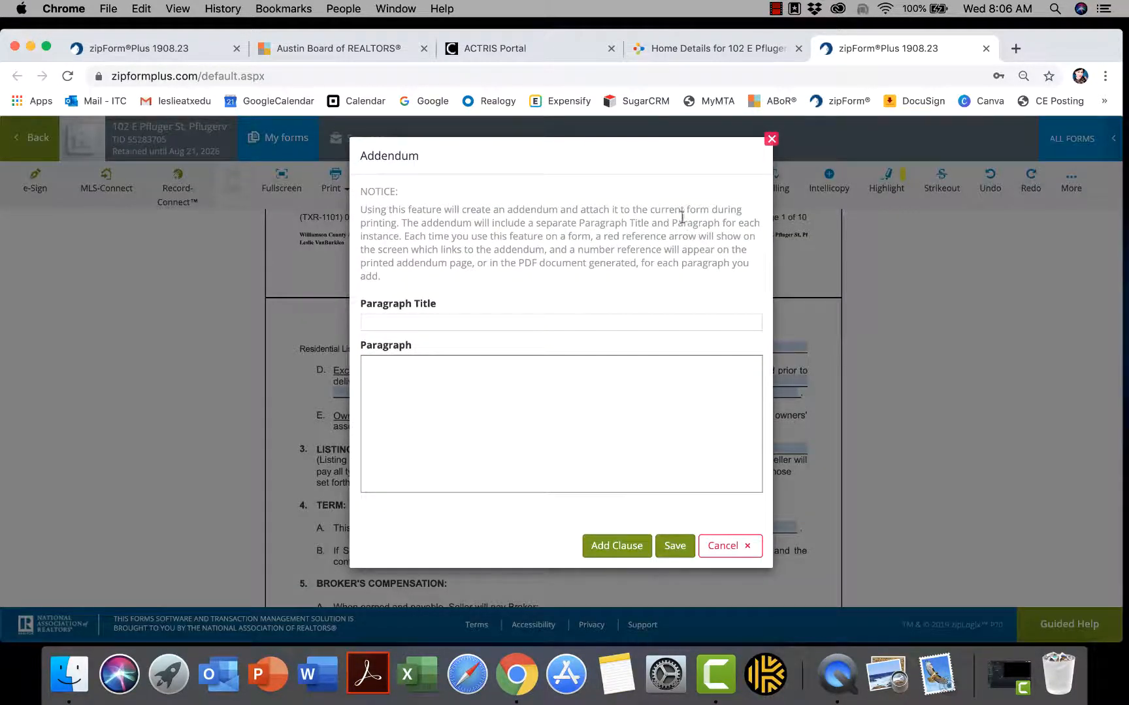
{"action": "left_click", "coordinate": [396, 320]}
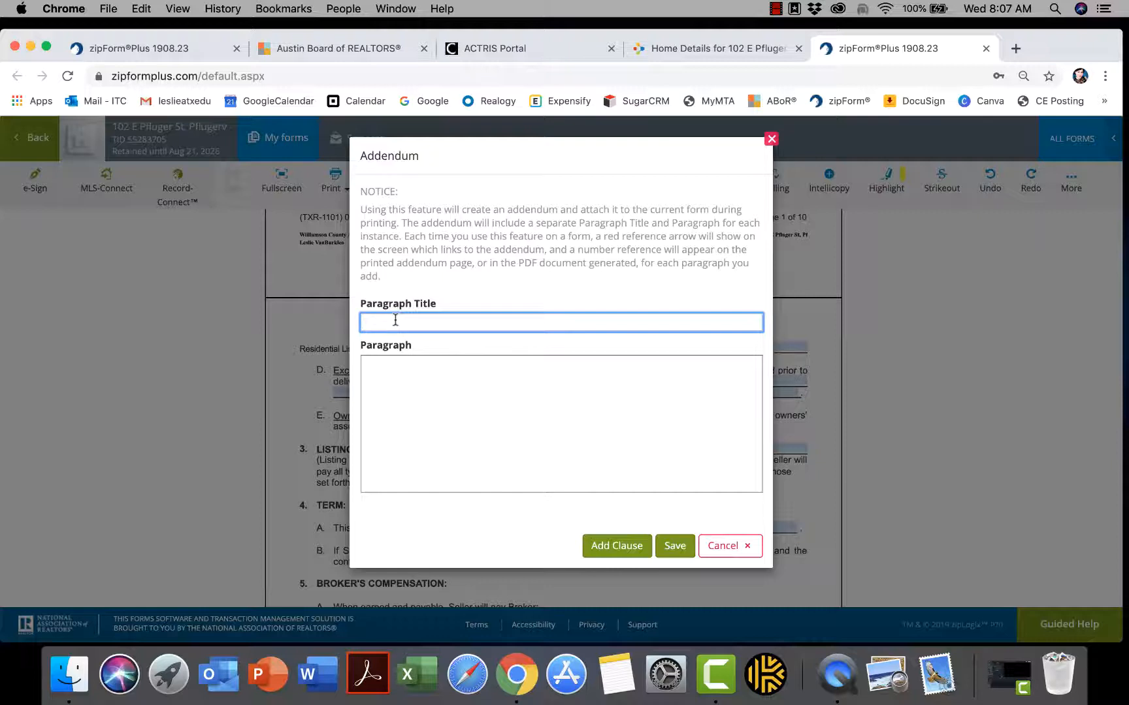
{"action": "type", "text": "2D Exhibit A"}
{"action": "left_click", "coordinate": [396, 373]}
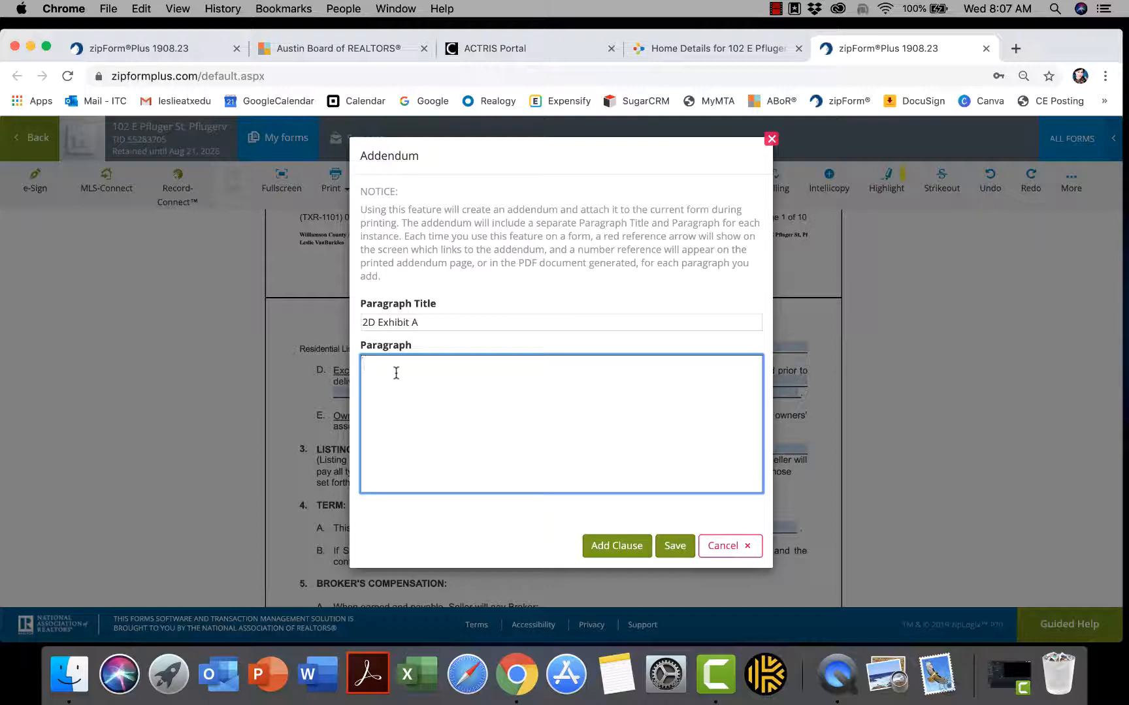
{"action": "type", "text": "Add information here"}
{"action": "left_click", "coordinate": [611, 546]}
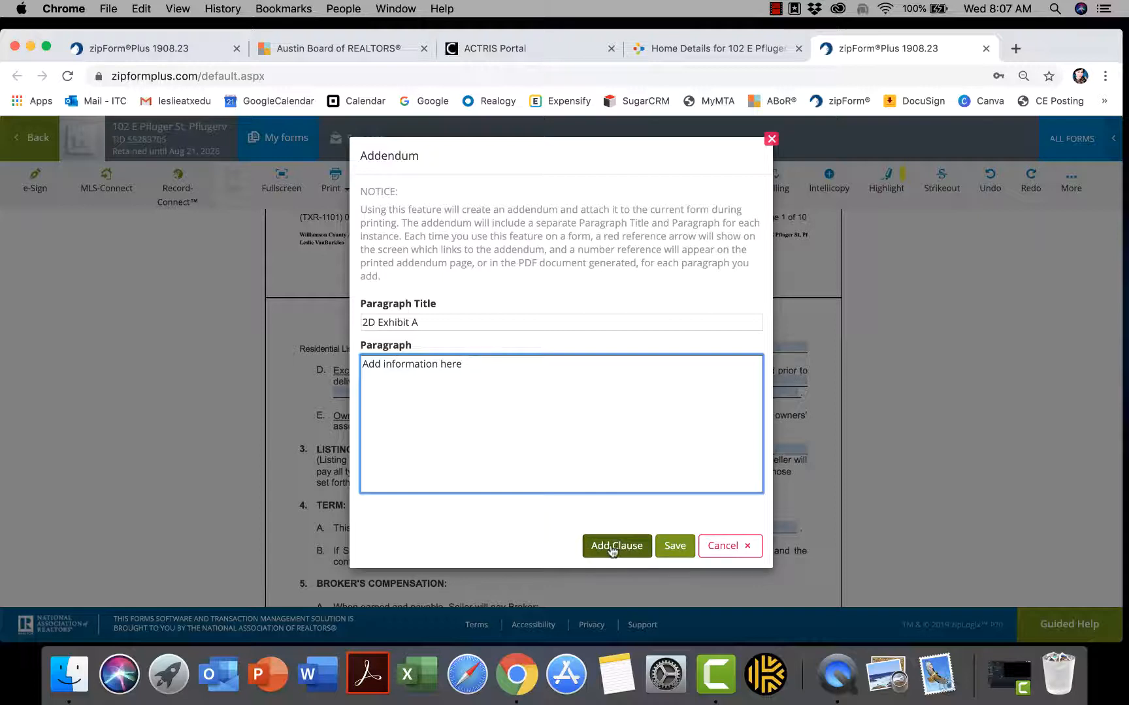
{"action": "left_click", "coordinate": [612, 547]}
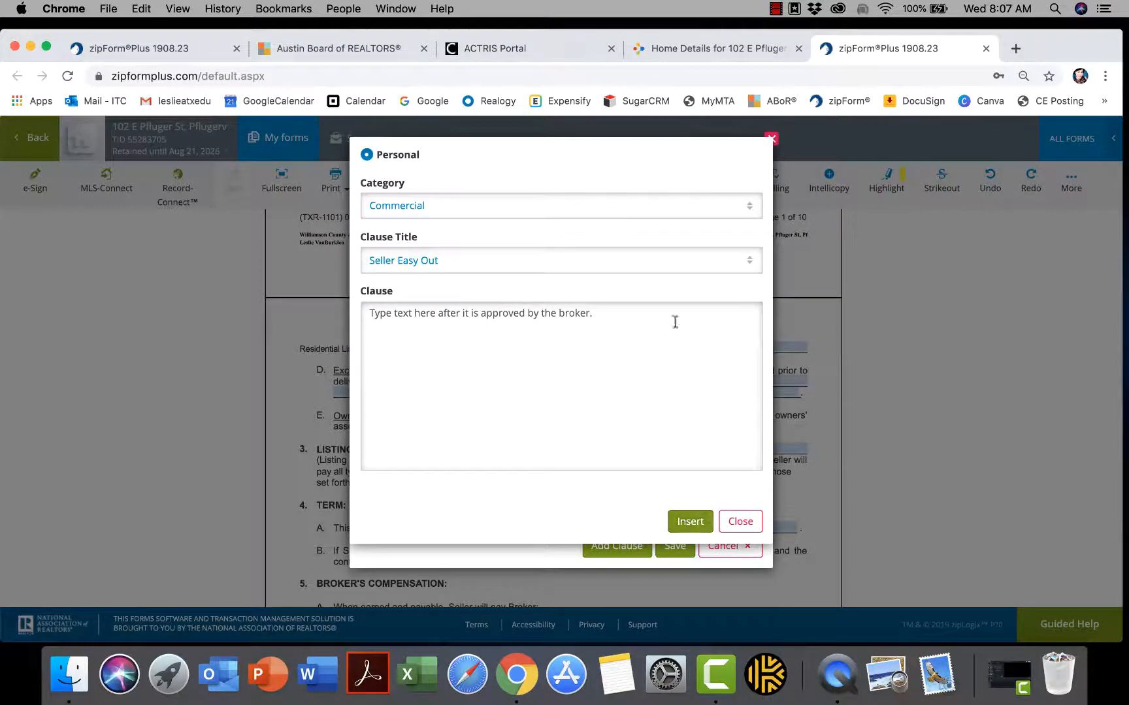
Set the clause category to Residential, close the clause window, and save the 2D Exhibit A addendum
{"action": "left_click", "coordinate": [627, 215]}
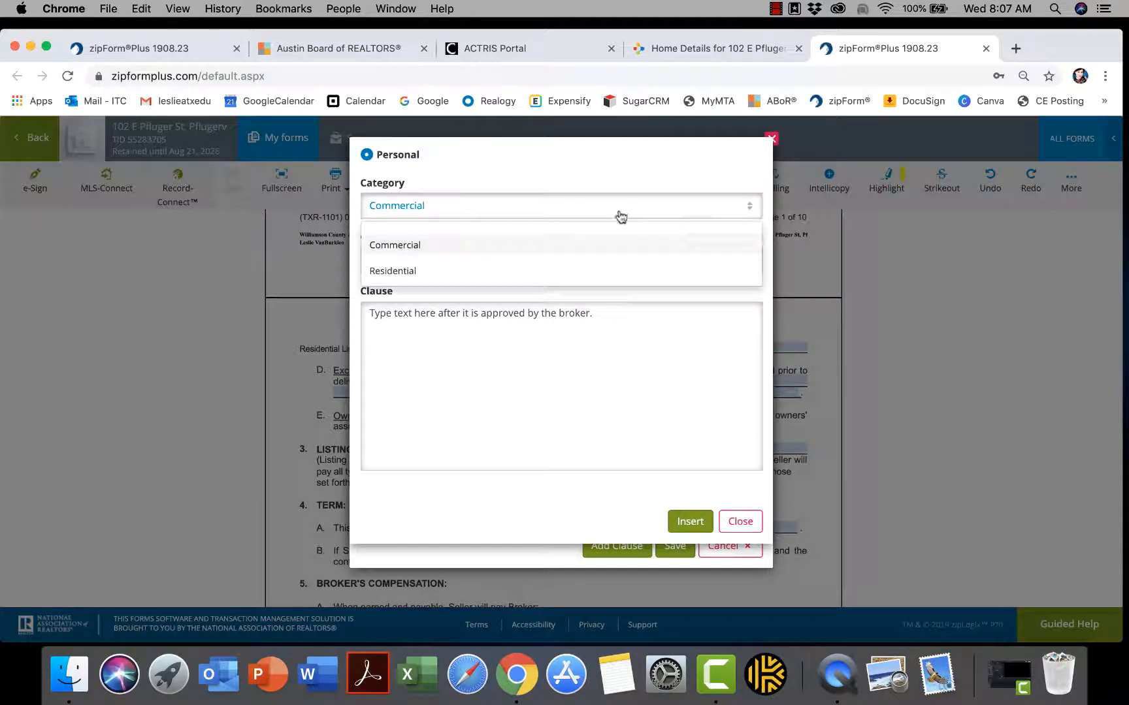
{"action": "left_click", "coordinate": [531, 272]}
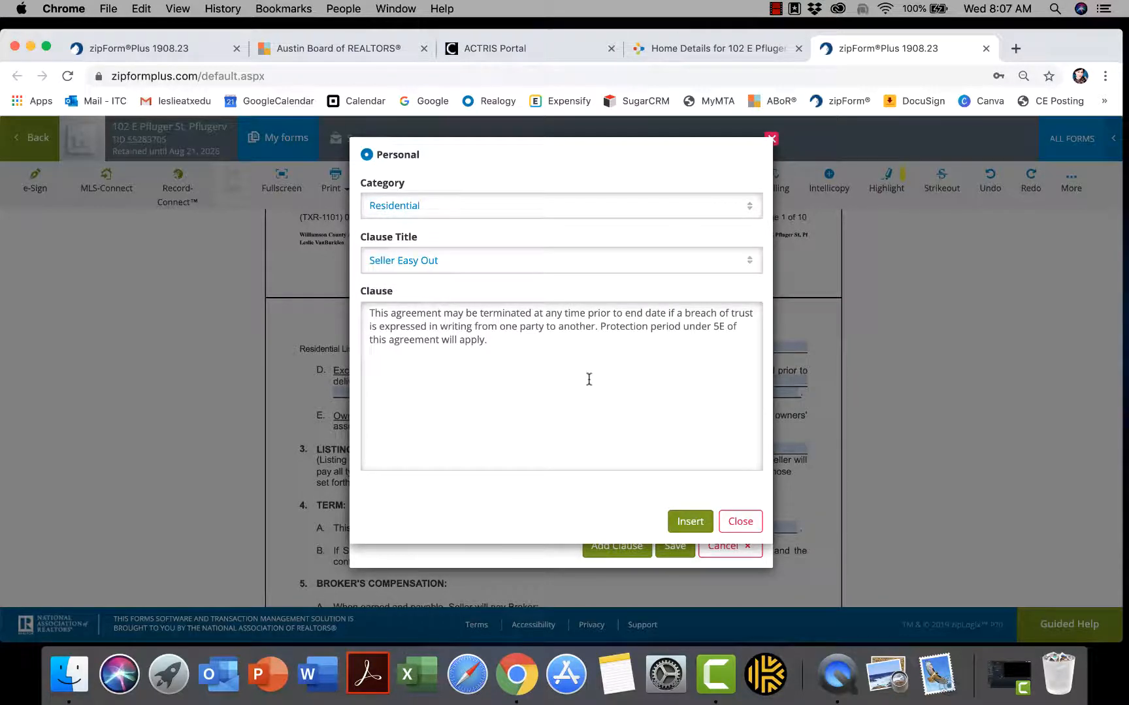
{"action": "left_click", "coordinate": [755, 526]}
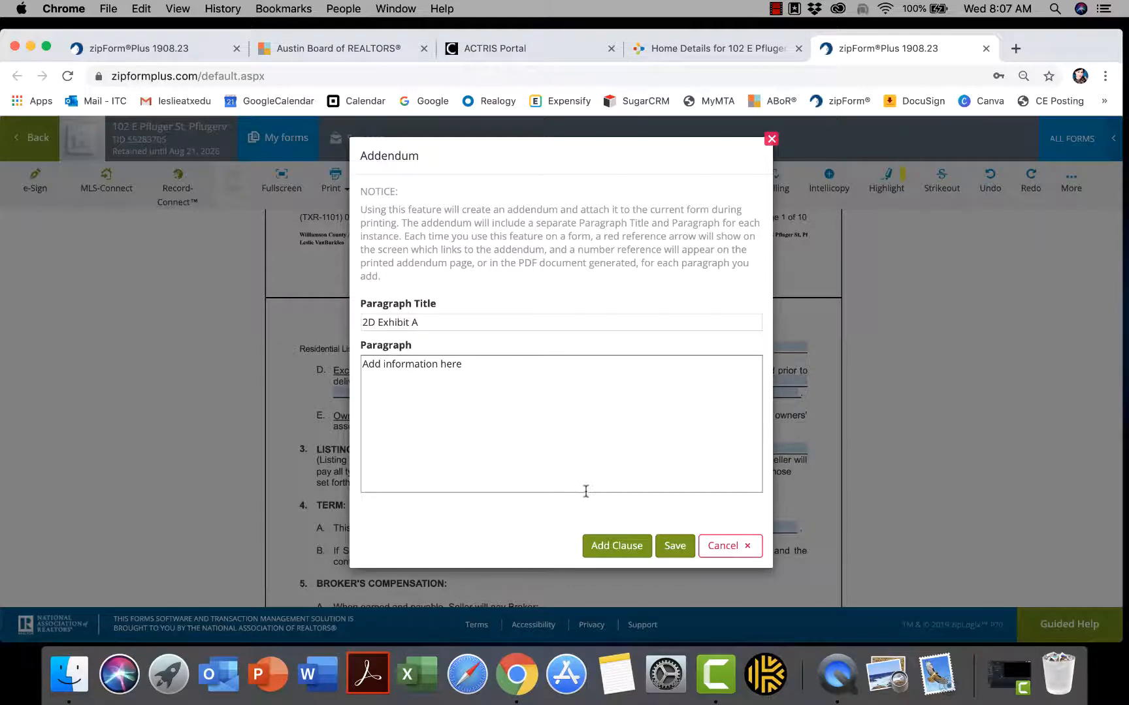
{"action": "left_click", "coordinate": [675, 548]}
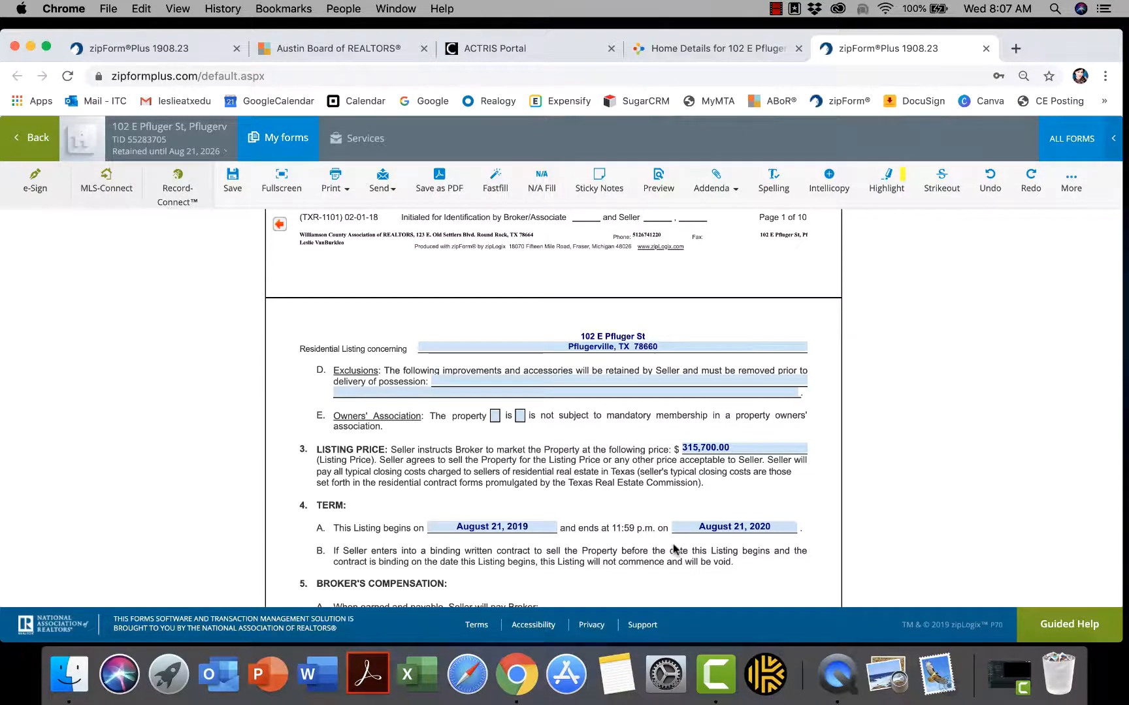
Enter 'See Exhibit A' in the Exclusions field on page 2
{"action": "scroll", "coordinate": [675, 548], "scroll_direction": "up", "scroll_amount": 4}
{"action": "scroll", "coordinate": [675, 549], "scroll_direction": "up", "scroll_amount": 7}
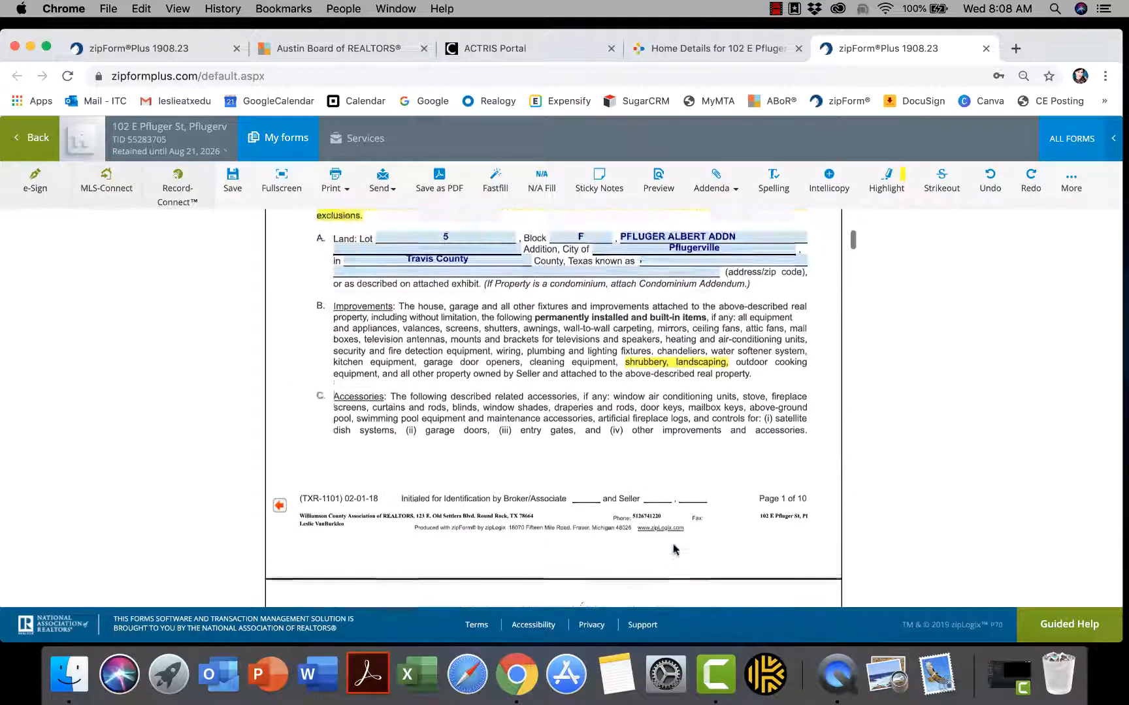
{"action": "scroll", "coordinate": [675, 549], "scroll_direction": "down", "scroll_amount": 2}
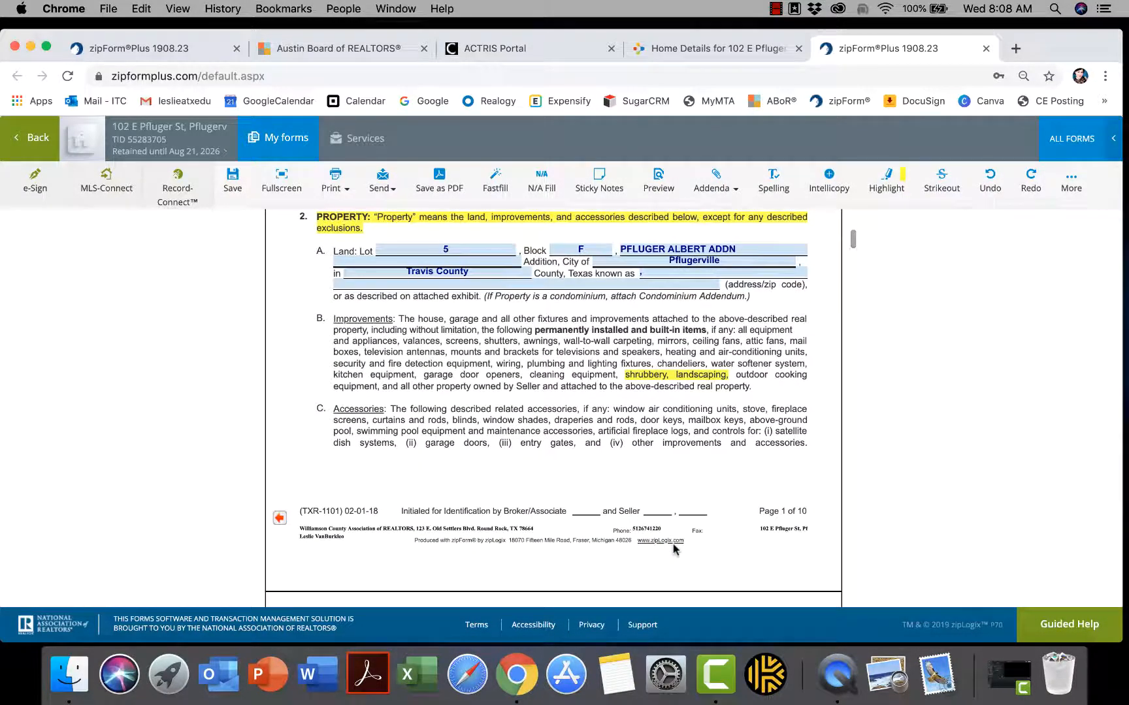
{"action": "scroll", "coordinate": [412, 523], "scroll_direction": "down", "scroll_amount": 8}
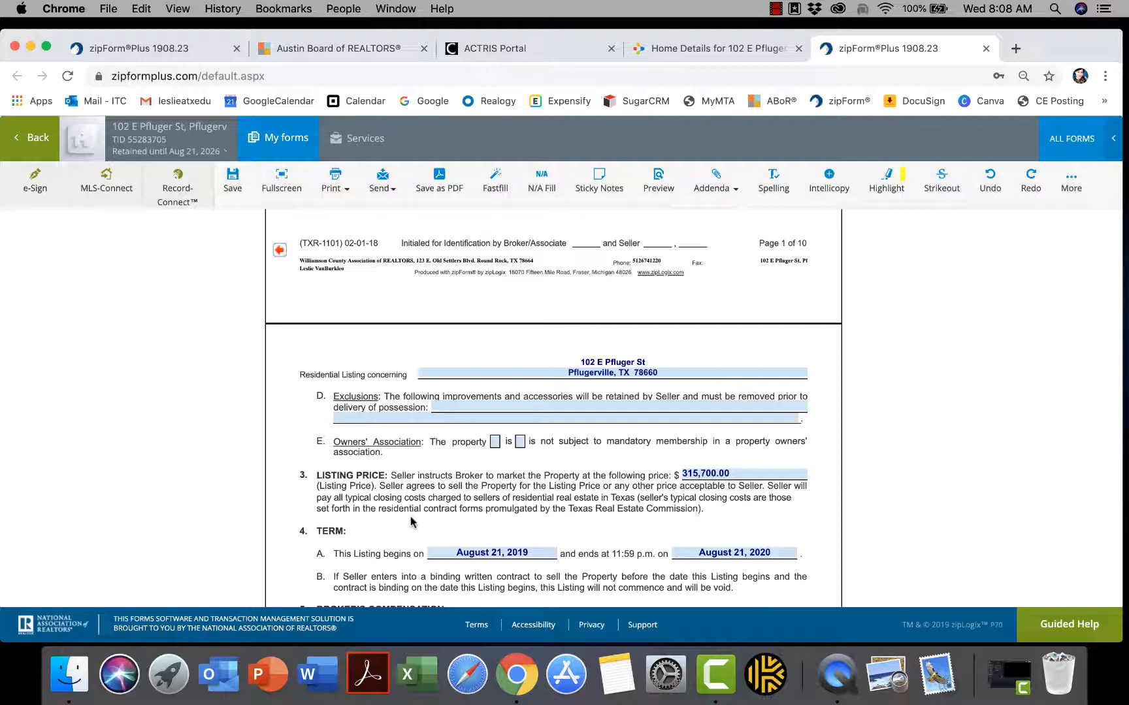
{"action": "left_click", "coordinate": [452, 406]}
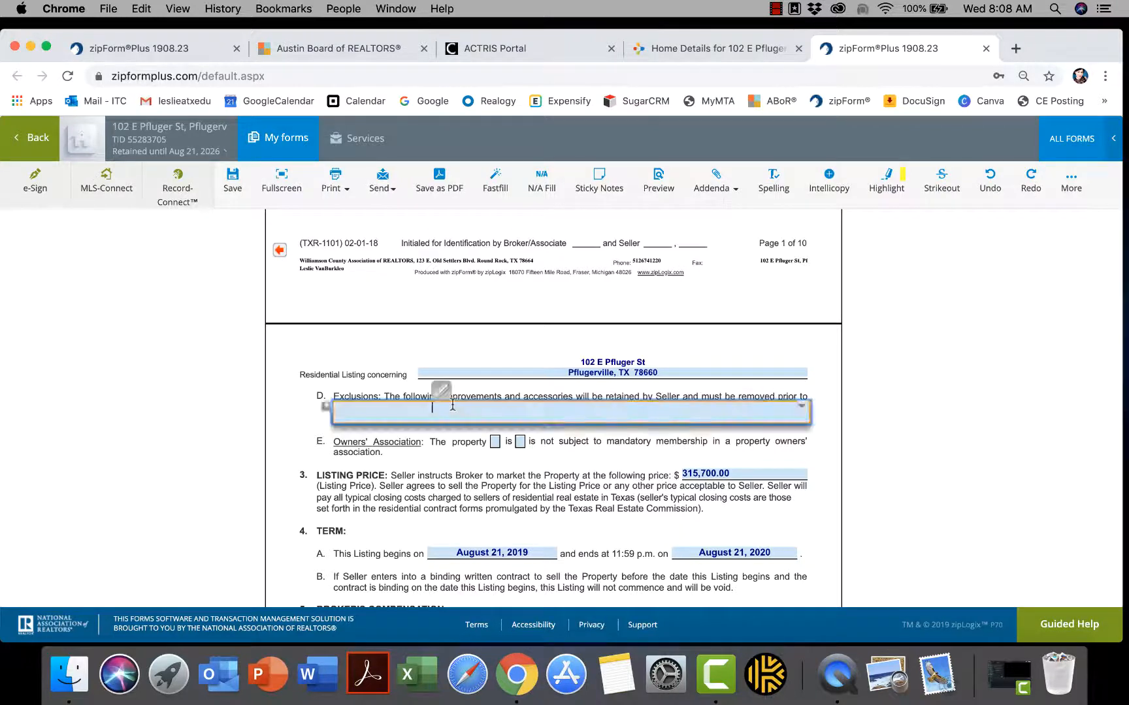
{"action": "type", "text": "See Exhibit A"}
{"action": "left_click", "coordinate": [551, 485]}
{"action": "scroll", "coordinate": [550, 487], "scroll_direction": "down", "scroll_amount": 2}
Mark the property as not in an owners' association, then scroll down to paragraph 15, Special Provisions
{"action": "scroll", "coordinate": [548, 487], "scroll_direction": "down", "scroll_amount": 2}
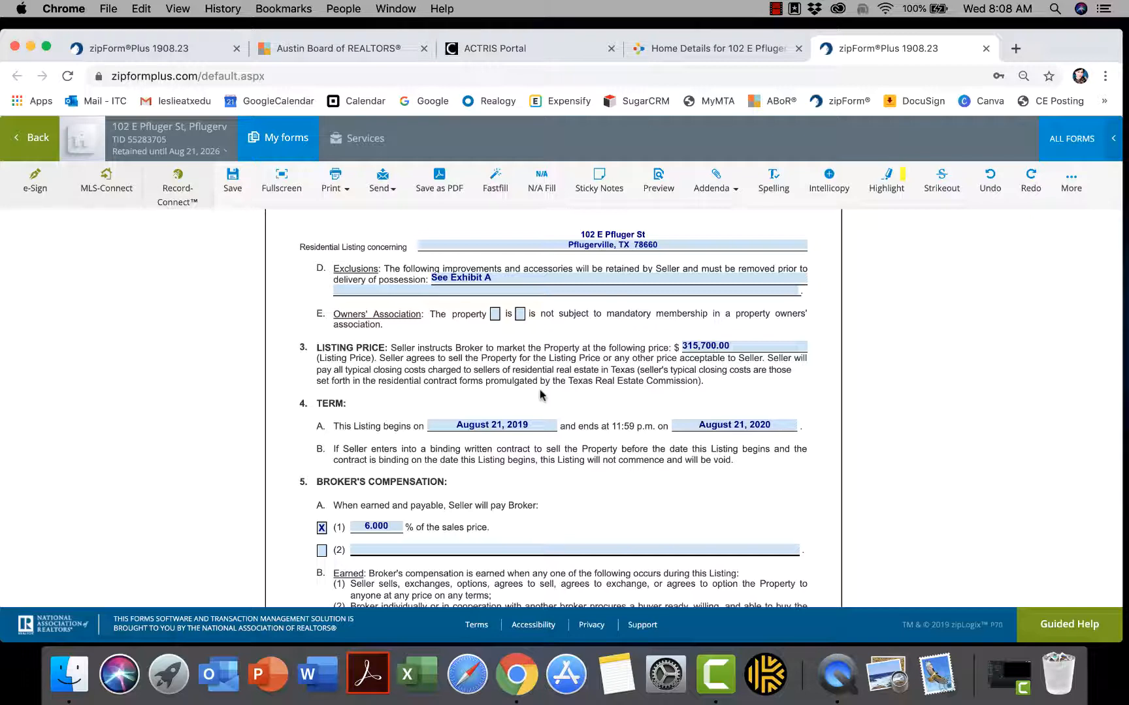
{"action": "left_click", "coordinate": [520, 316]}
{"action": "scroll", "coordinate": [565, 400], "scroll_direction": "down", "scroll_amount": 4}
{"action": "scroll", "coordinate": [564, 400], "scroll_direction": "down", "scroll_amount": 5}
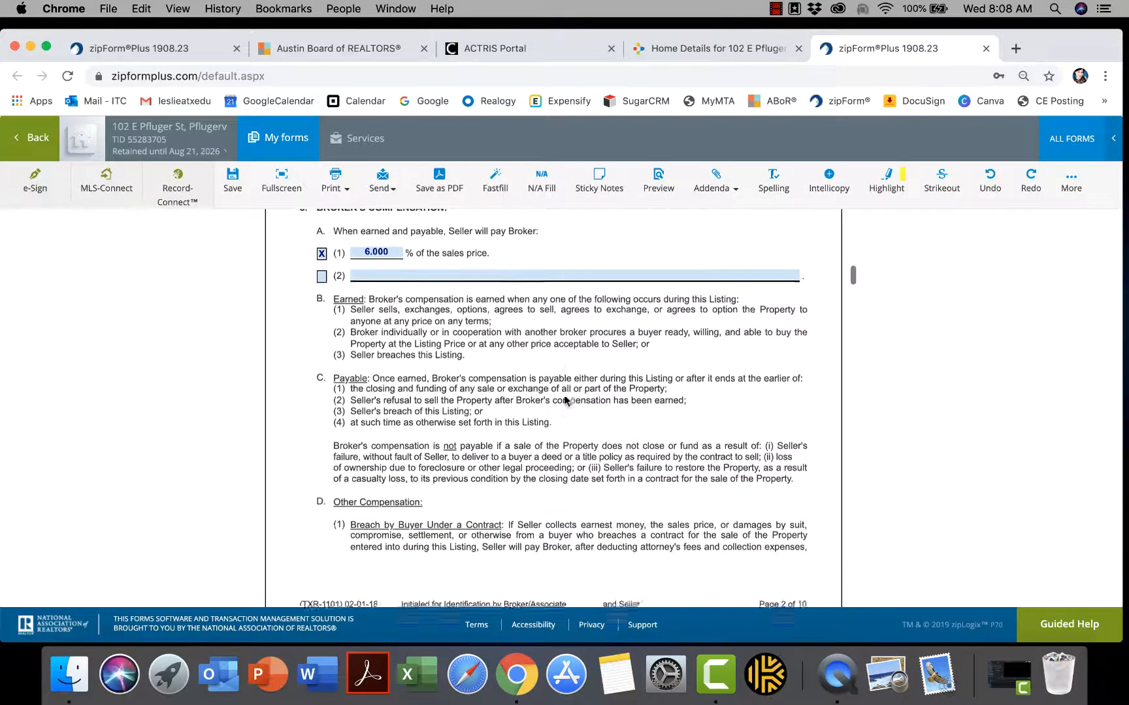
{"action": "scroll", "coordinate": [564, 396], "scroll_direction": "down", "scroll_amount": 4}
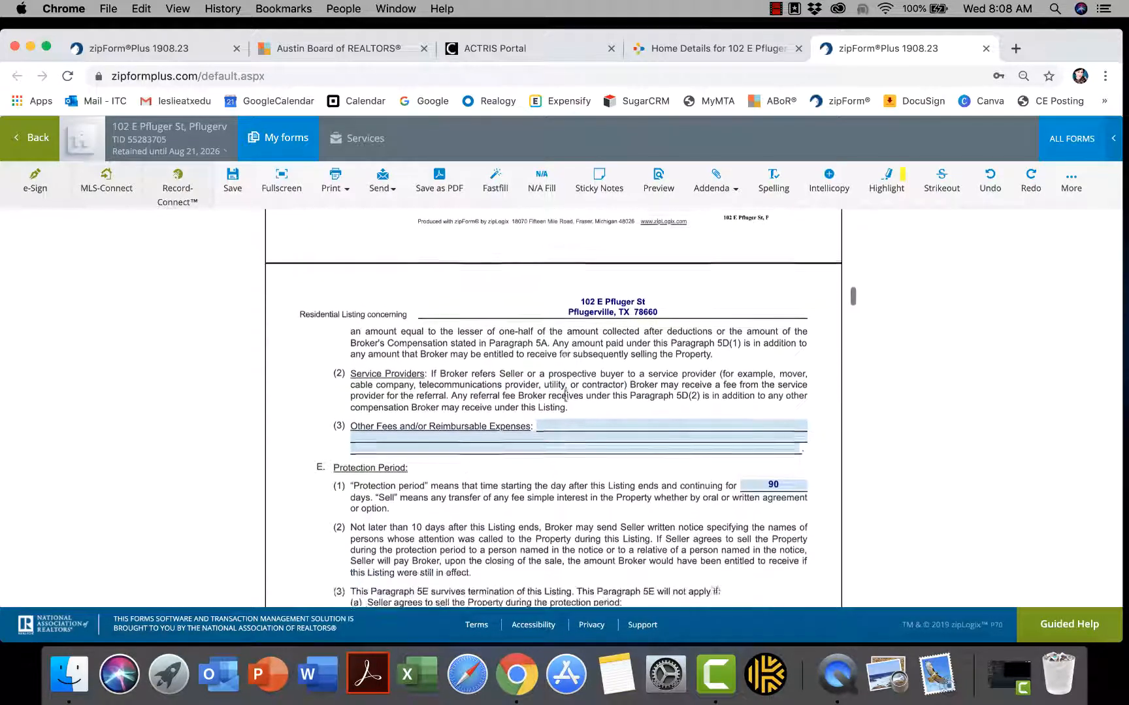
{"action": "scroll", "coordinate": [566, 399], "scroll_direction": "down", "scroll_amount": 9}
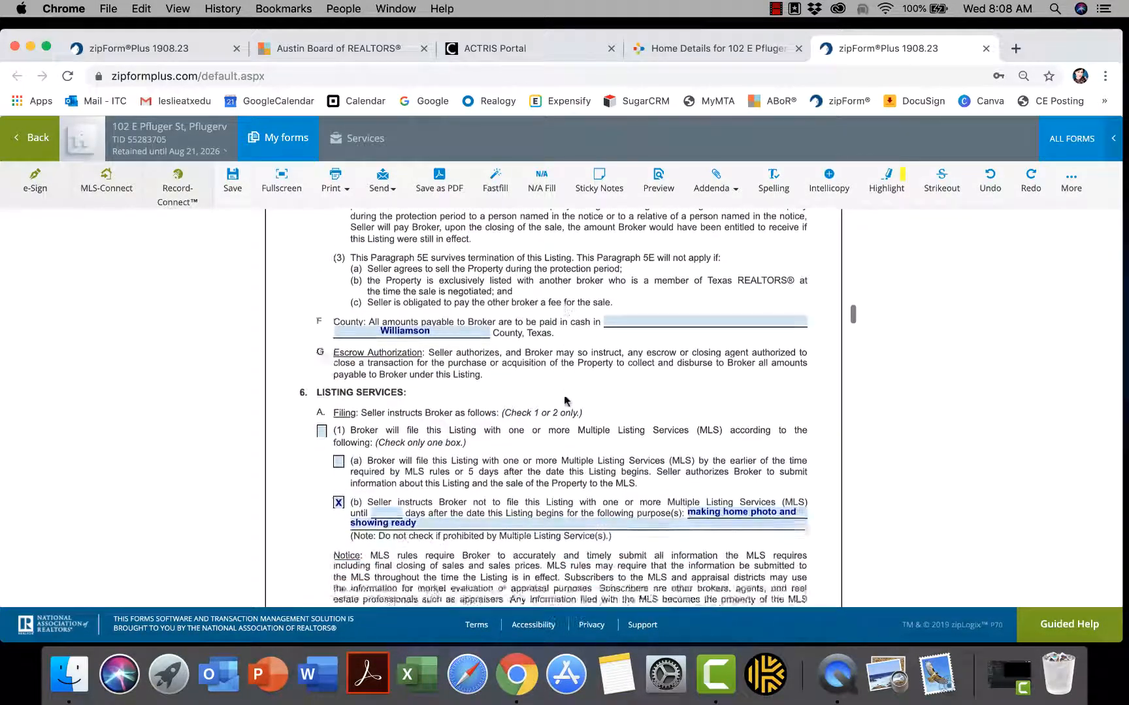
{"action": "scroll", "coordinate": [565, 396], "scroll_direction": "down", "scroll_amount": 9}
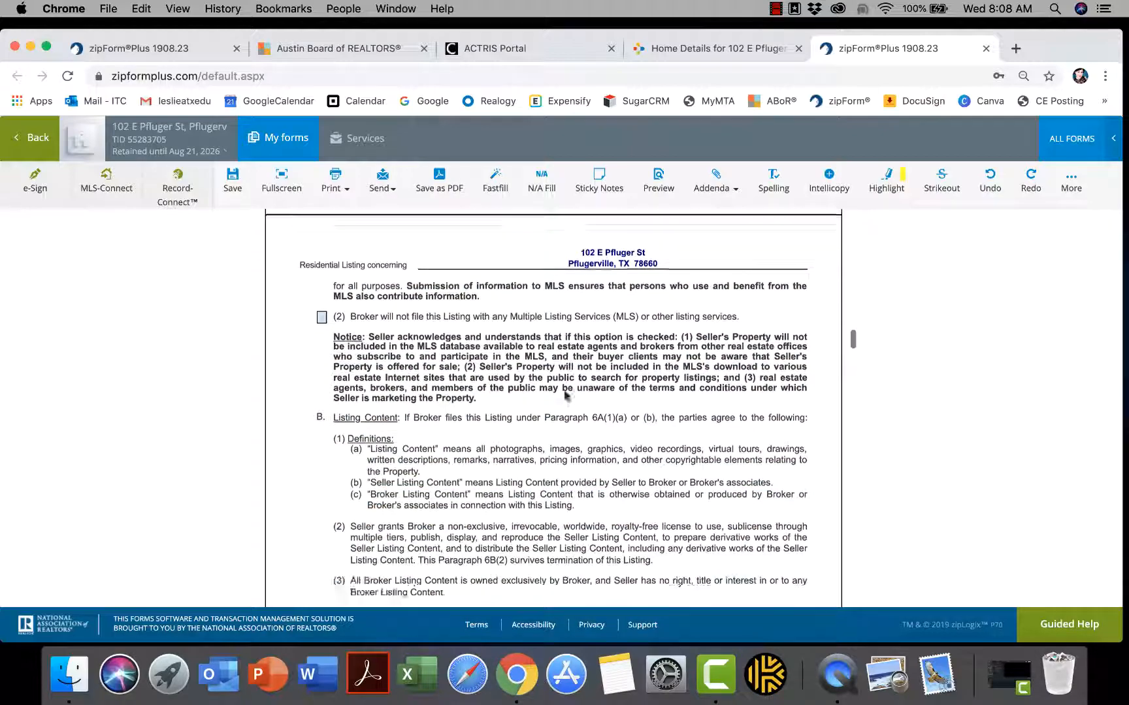
{"action": "scroll", "coordinate": [566, 394], "scroll_direction": "down", "scroll_amount": 12}
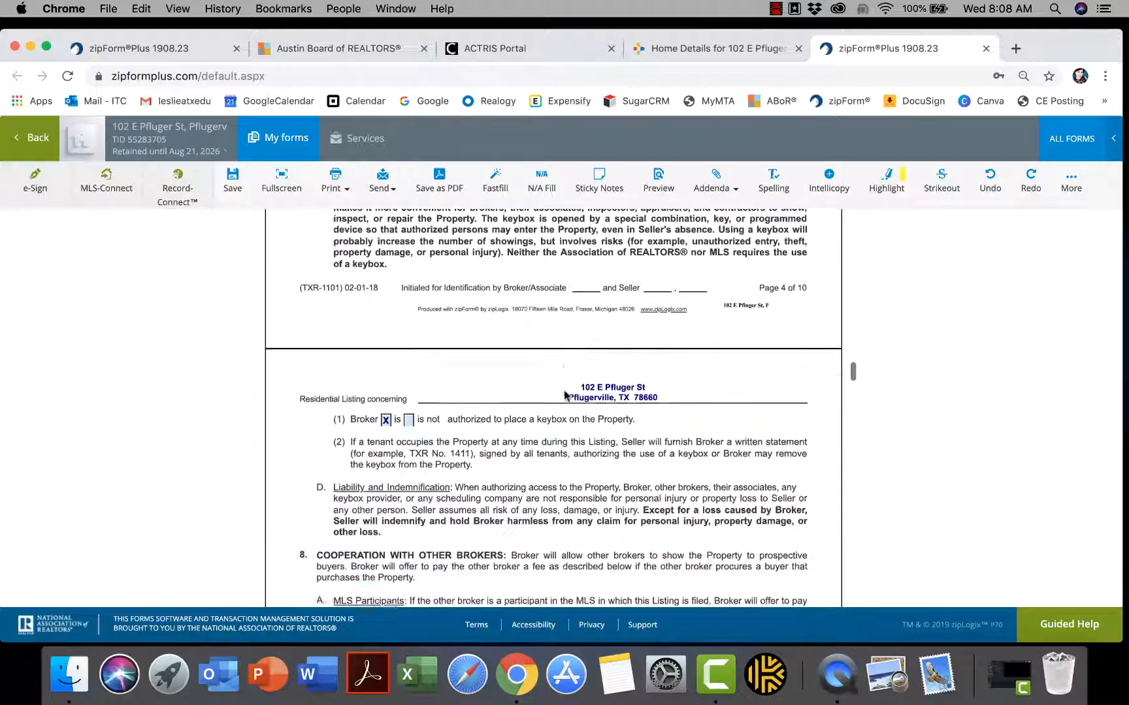
{"action": "scroll", "coordinate": [566, 395], "scroll_direction": "down", "scroll_amount": 17}
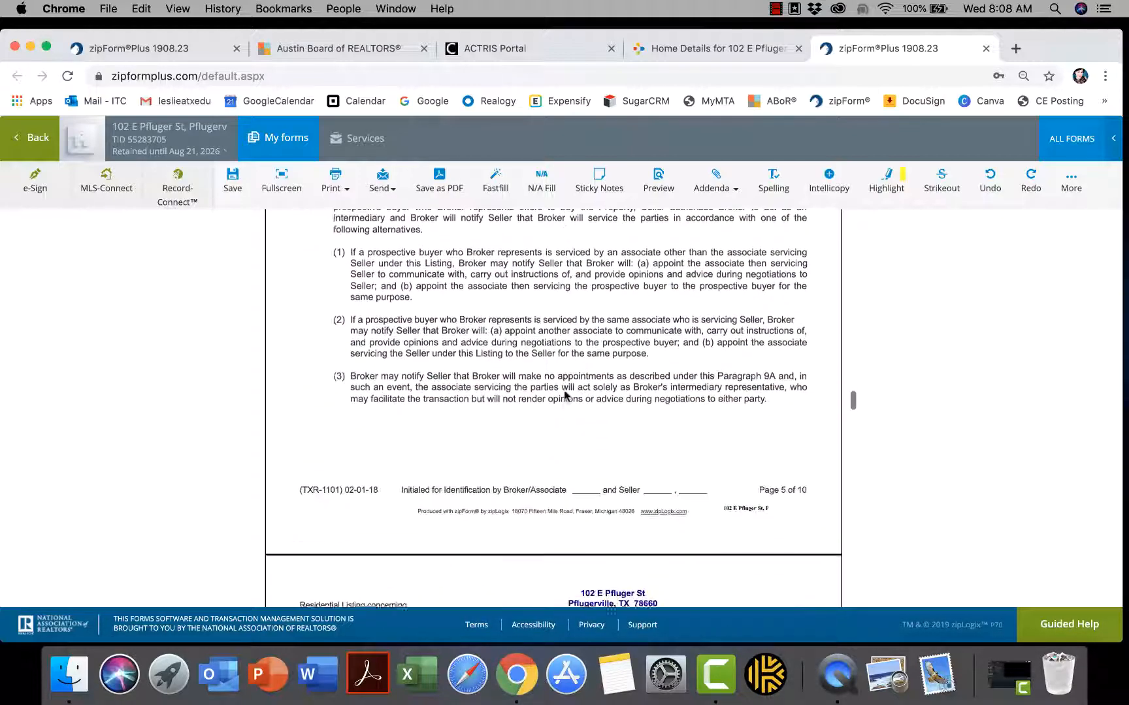
{"action": "scroll", "coordinate": [566, 395], "scroll_direction": "down", "scroll_amount": 20}
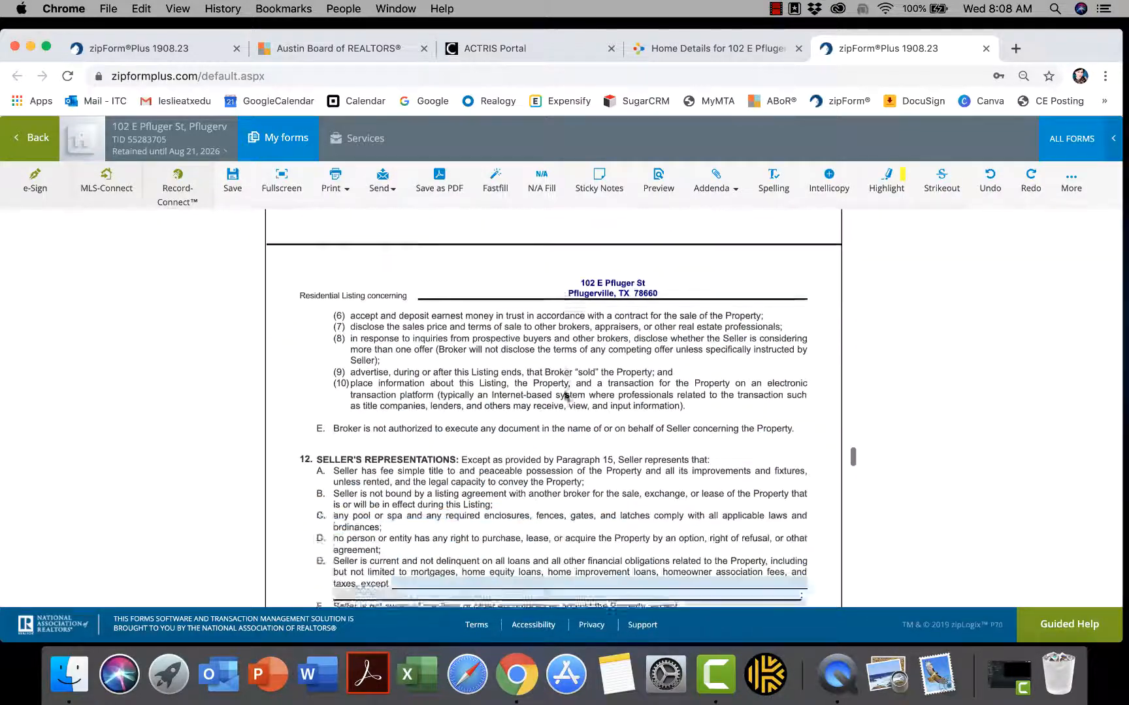
{"action": "scroll", "coordinate": [564, 391], "scroll_direction": "down", "scroll_amount": 3}
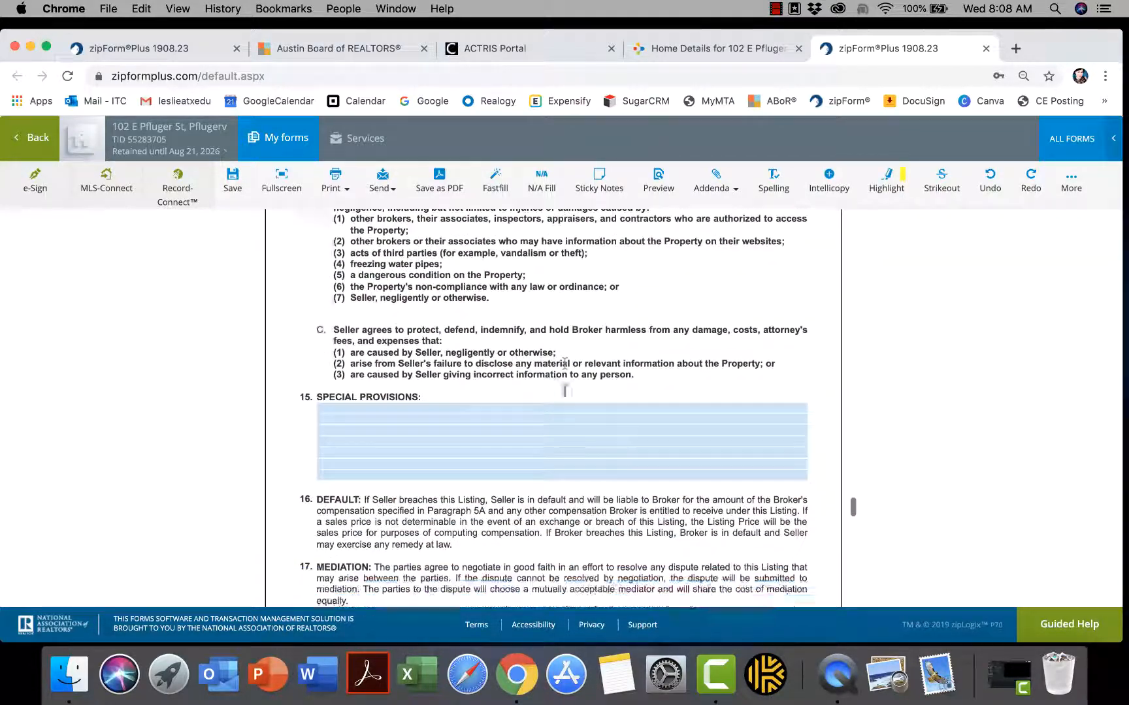
Activate the empty Special Provisions field and bring up its Abc abc ABC text options
{"action": "left_click", "coordinate": [363, 389]}
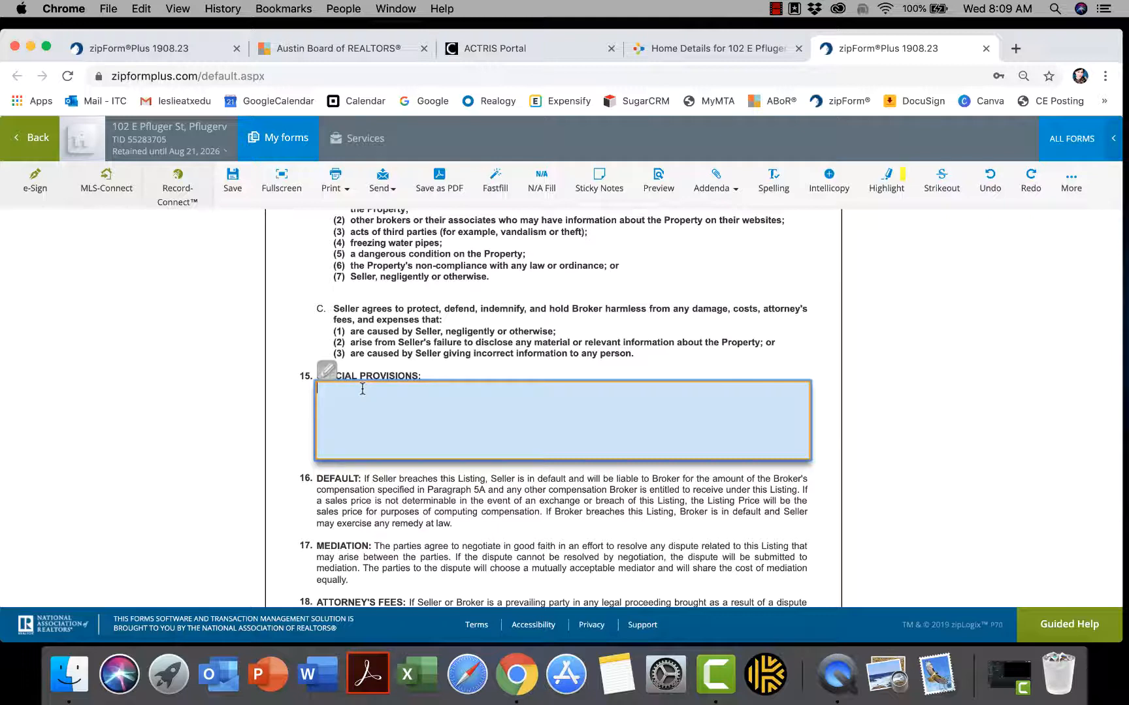
{"action": "left_click", "coordinate": [455, 365]}
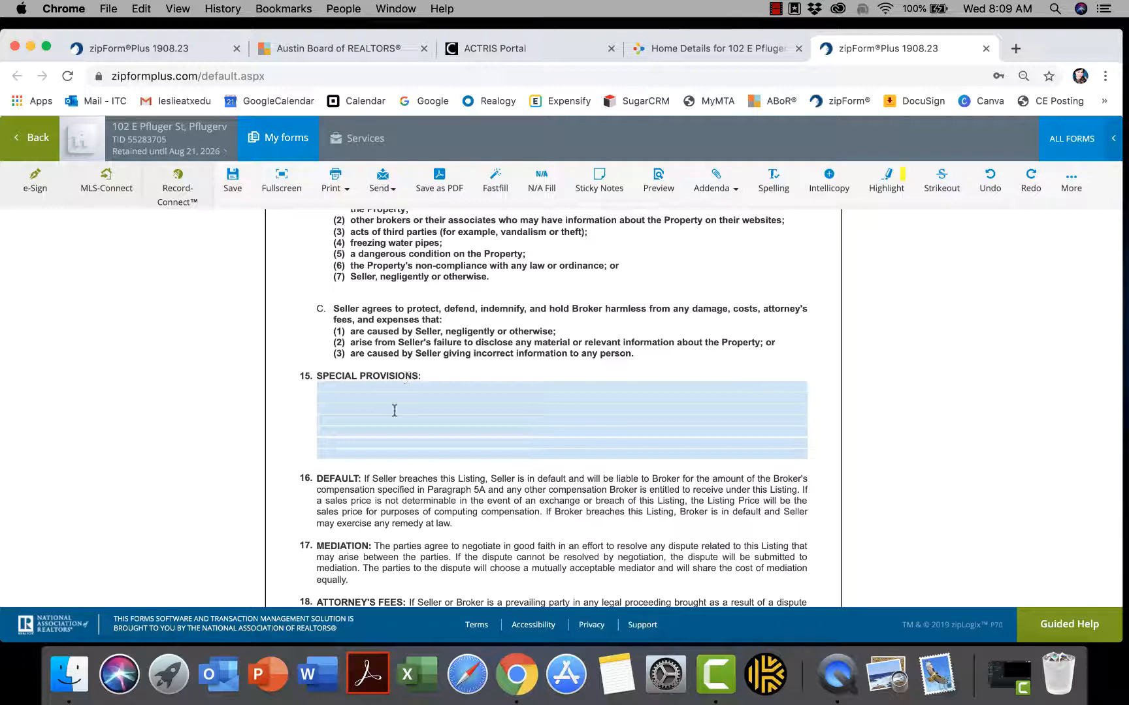
{"action": "left_click", "coordinate": [345, 389]}
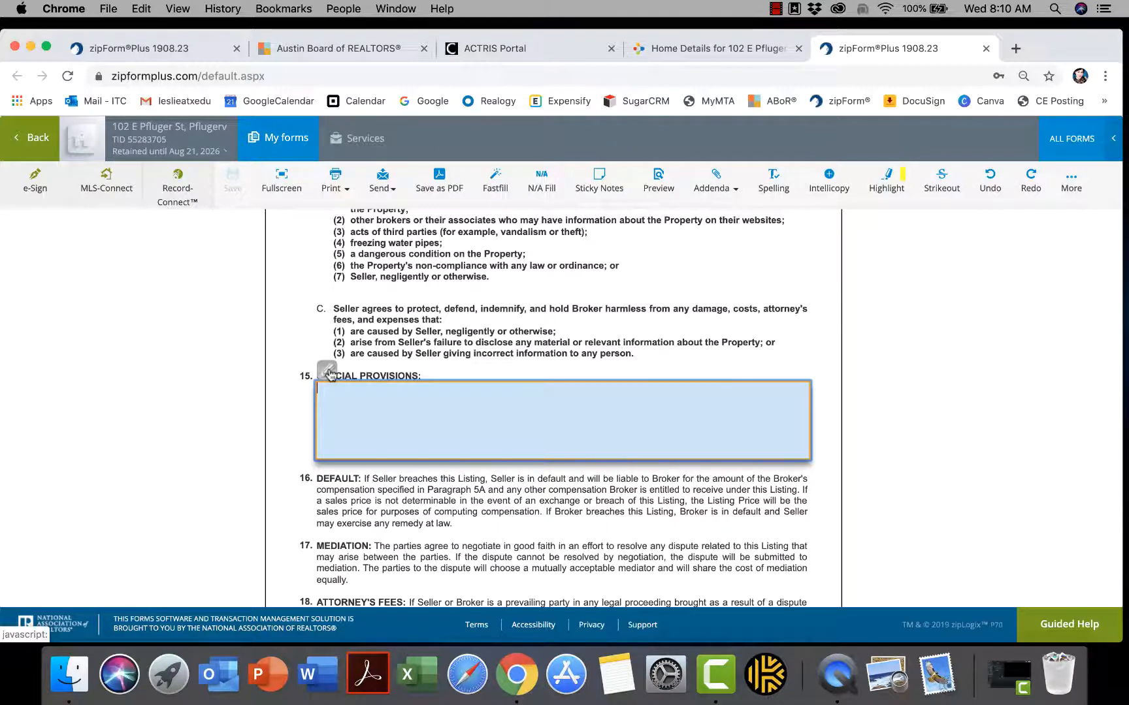
{"action": "left_click", "coordinate": [329, 373]}
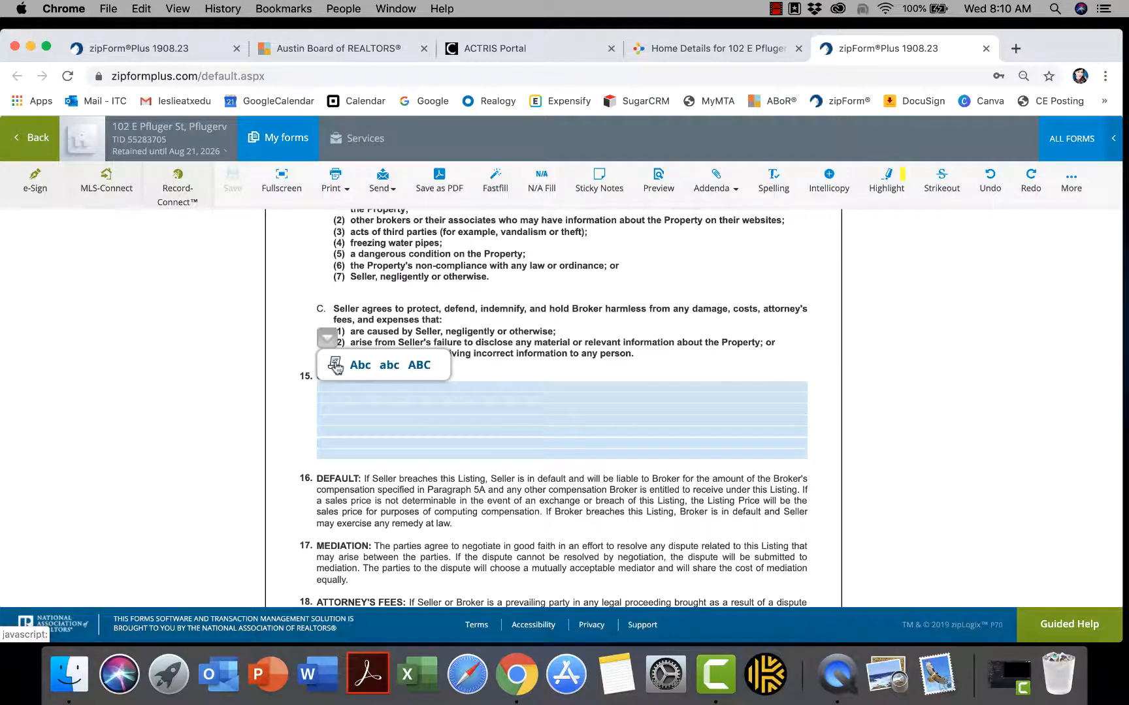
Insert the Residential 'Seller Easy Out' clause from the clause library into Special Provisions
{"action": "left_click", "coordinate": [335, 366]}
{"action": "left_click", "coordinate": [424, 216]}
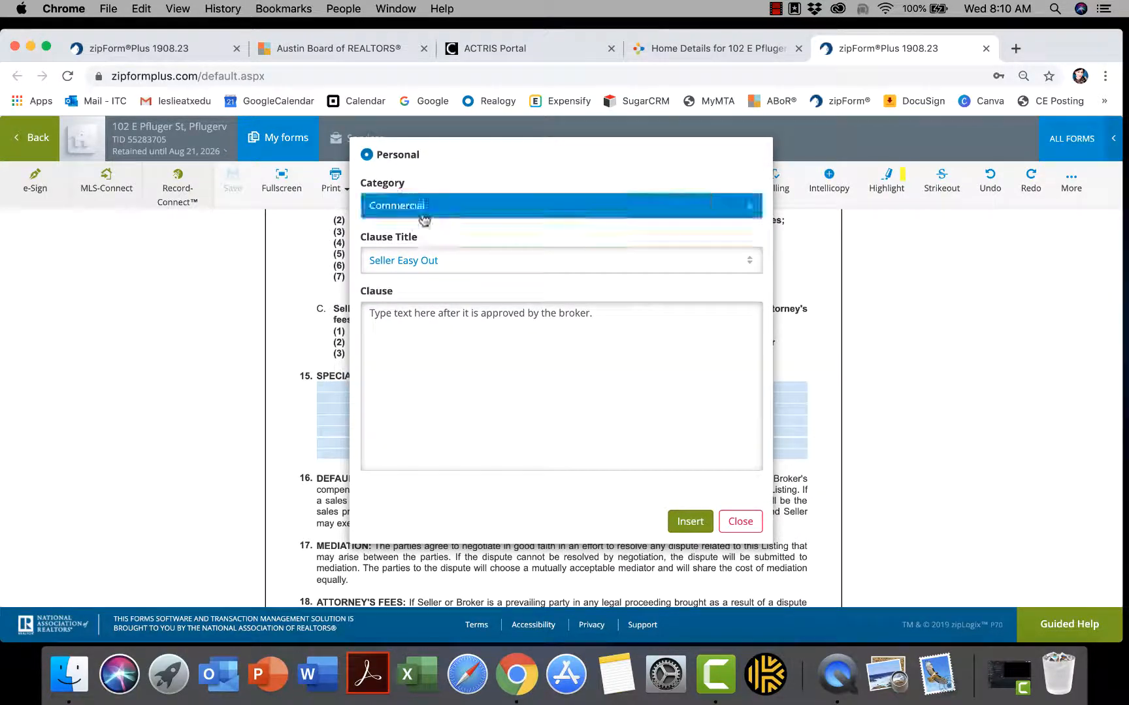
{"action": "left_click", "coordinate": [404, 271]}
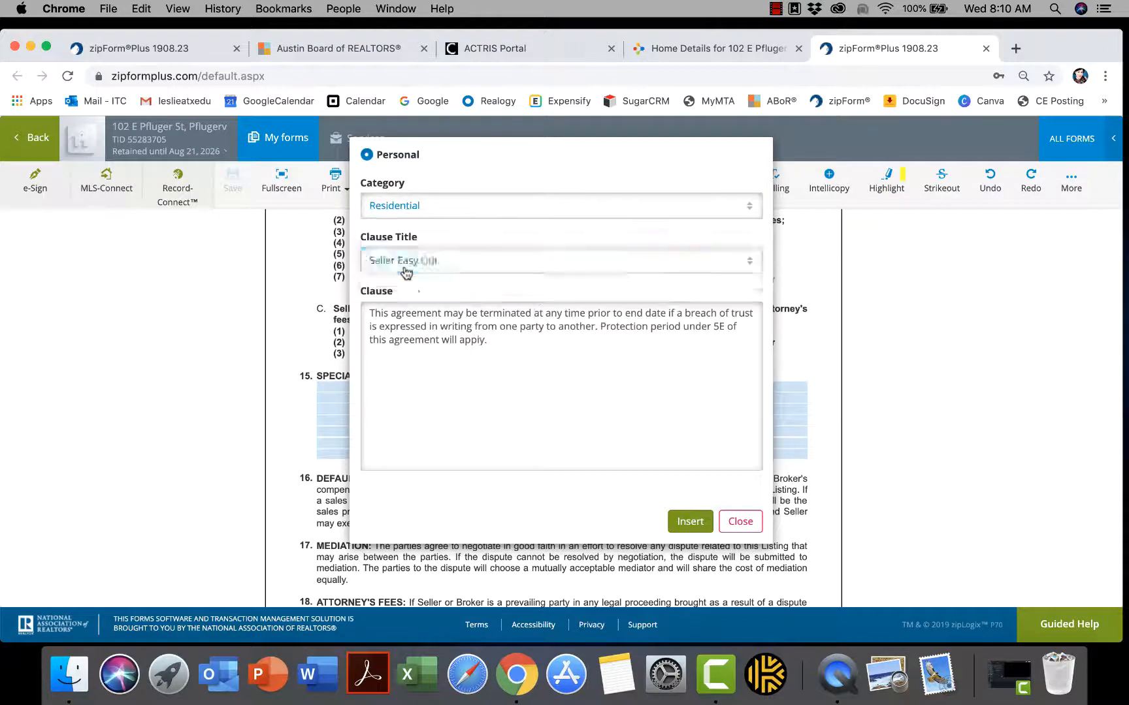
{"action": "left_click", "coordinate": [406, 263]}
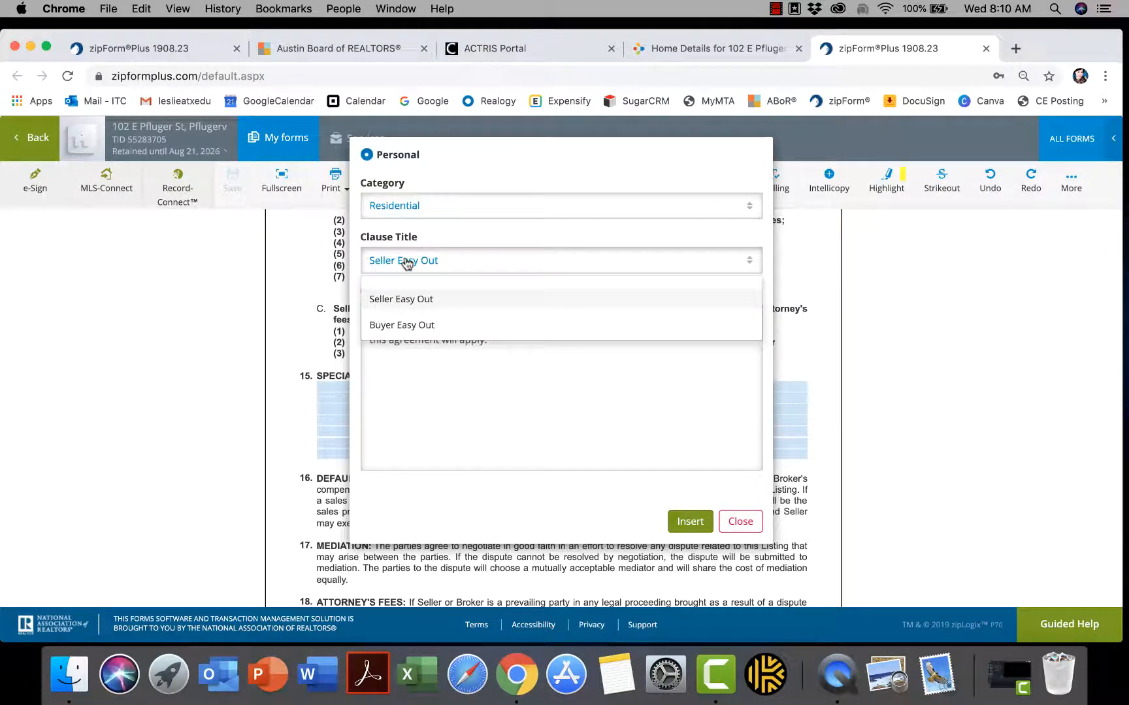
{"action": "left_click", "coordinate": [406, 263]}
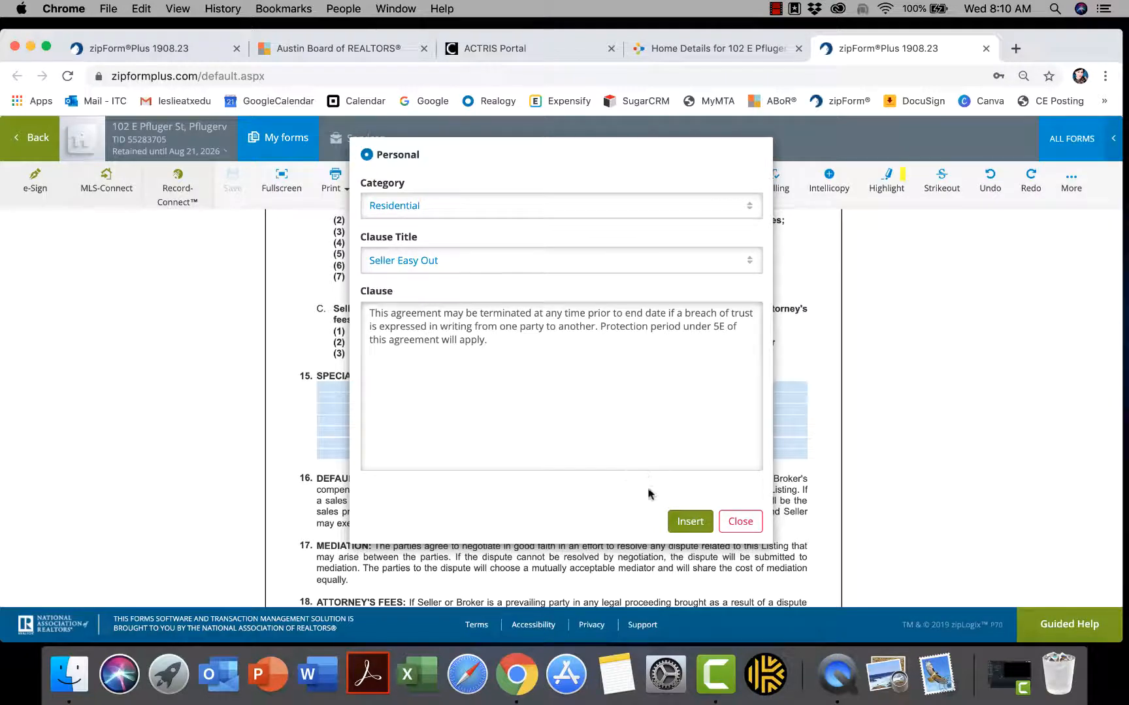
{"action": "left_click", "coordinate": [683, 523]}
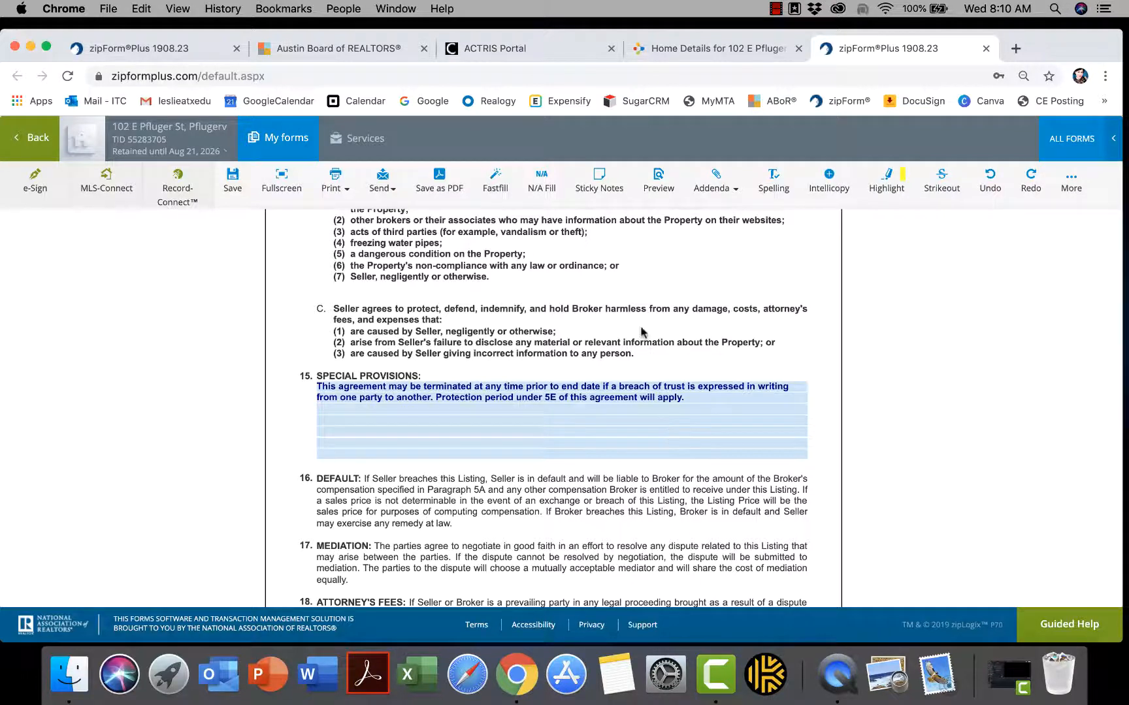
Scroll back up to section 8, Cooperation with Other Brokers, showing the 3.000 and zero fee fields
{"action": "scroll", "coordinate": [641, 333], "scroll_direction": "up", "scroll_amount": 3}
{"action": "scroll", "coordinate": [640, 333], "scroll_direction": "up", "scroll_amount": 15}
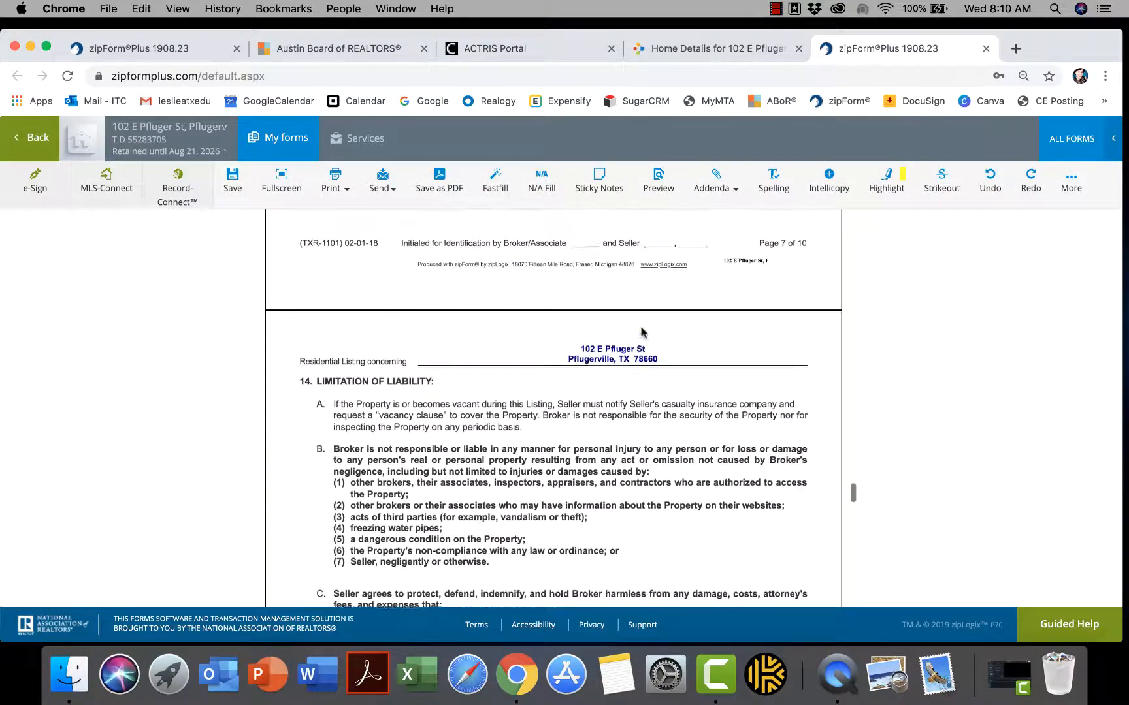
{"action": "scroll", "coordinate": [640, 333], "scroll_direction": "up", "scroll_amount": 20}
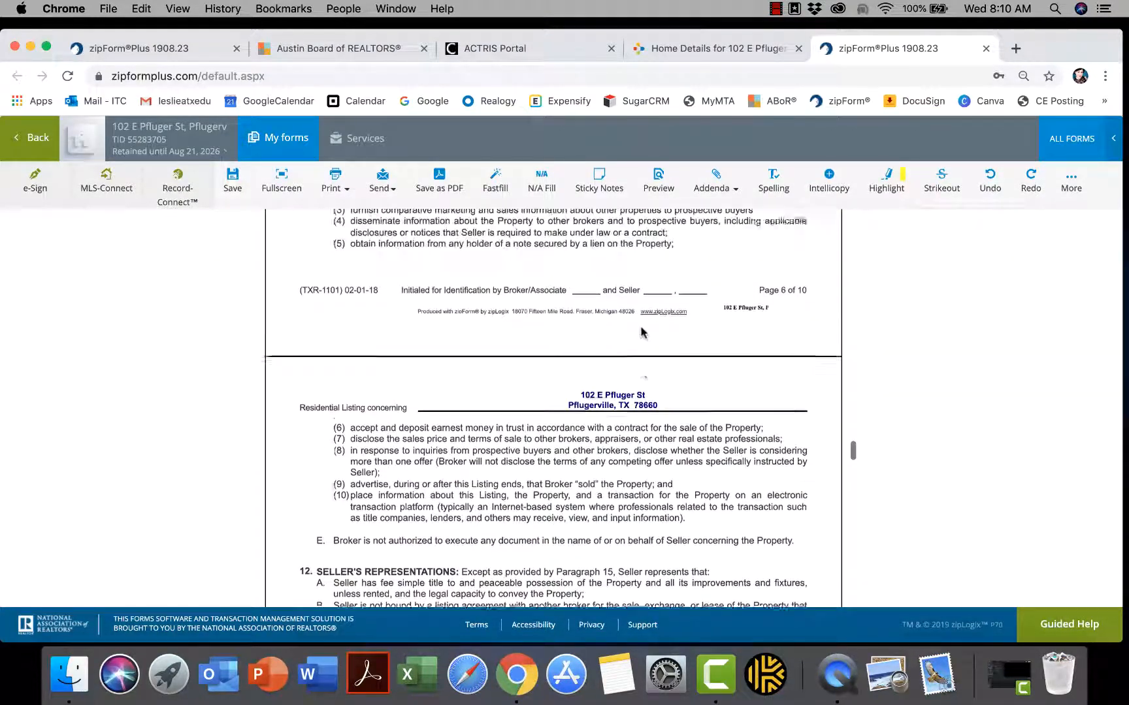
{"action": "scroll", "coordinate": [640, 332], "scroll_direction": "up", "scroll_amount": 13}
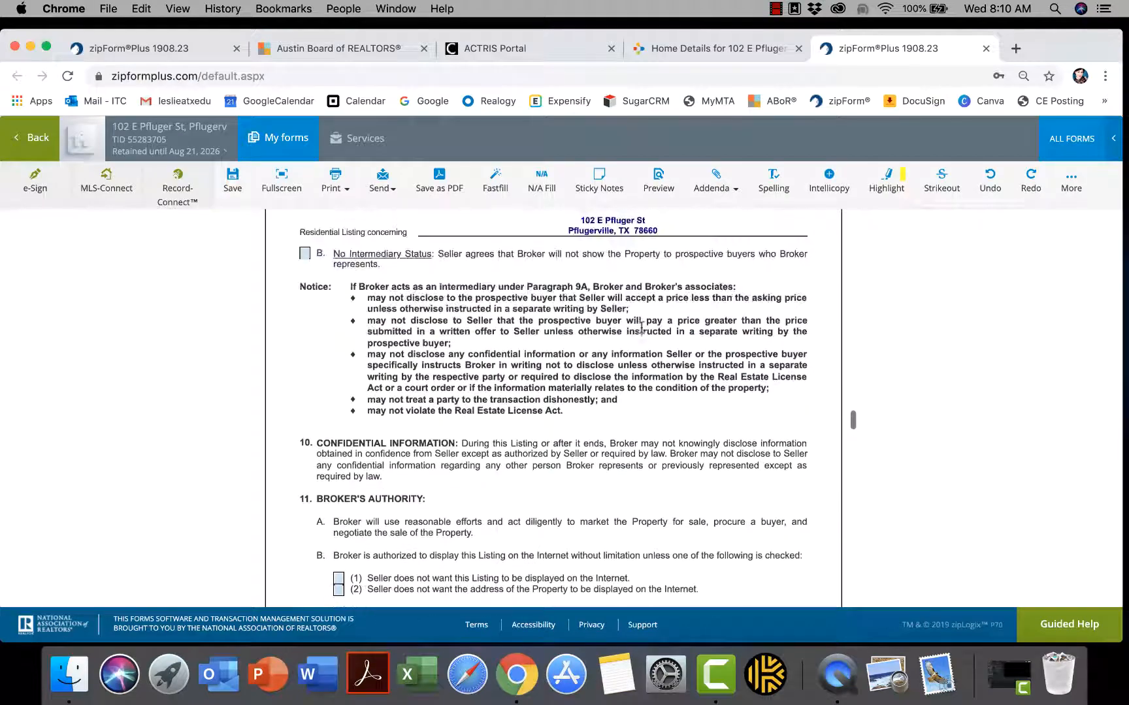
{"action": "scroll", "coordinate": [644, 336], "scroll_direction": "up", "scroll_amount": 15}
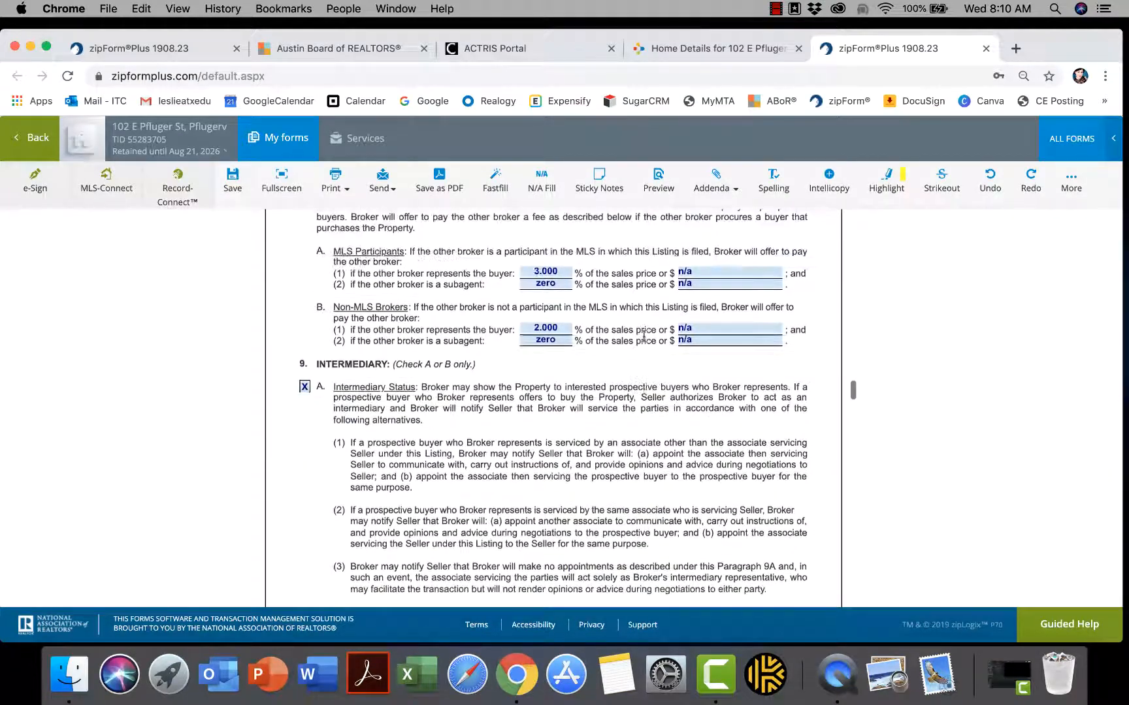
{"action": "scroll", "coordinate": [644, 339], "scroll_direction": "down", "scroll_amount": 1}
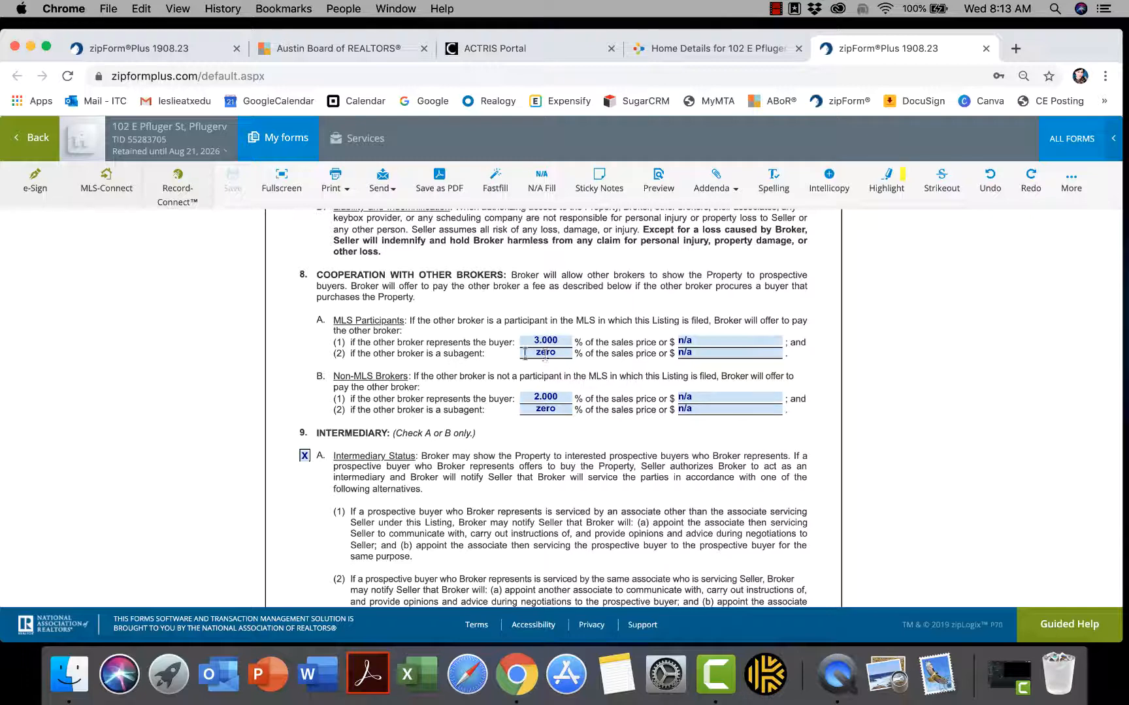
Change the MLS subagent fee from 'zero' to '0' and save the listing agreement
{"action": "left_click", "coordinate": [565, 355]}
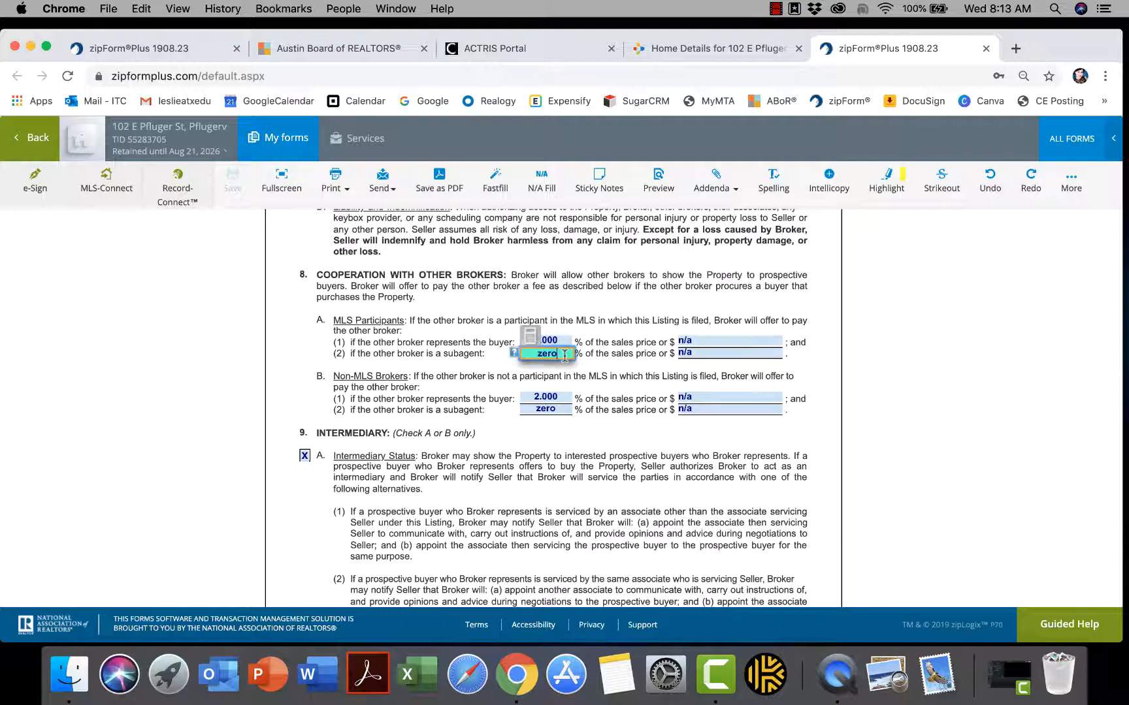
{"action": "key", "text": "BackSpace"}
{"action": "key", "text": "BackSpace"}
{"action": "key", "text": "BackSpace"}
{"action": "key", "text": "BackSpace"}
{"action": "left_click", "coordinate": [631, 395]}
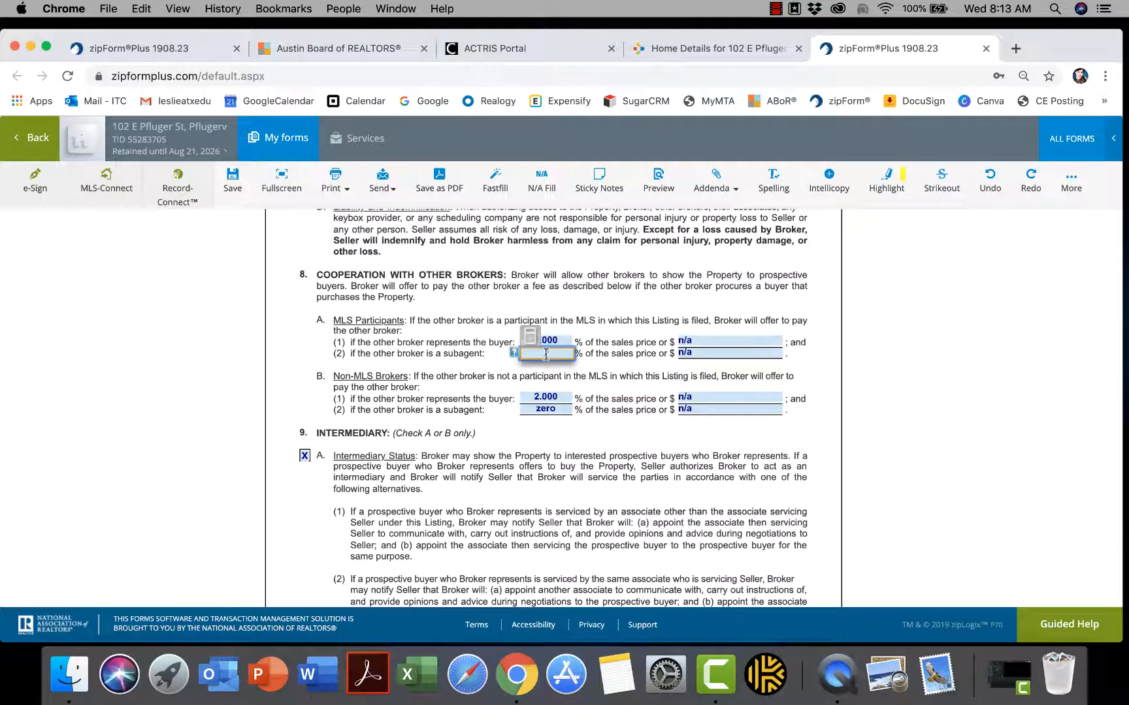
{"action": "type", "text": "0"}
{"action": "left_click", "coordinate": [583, 375]}
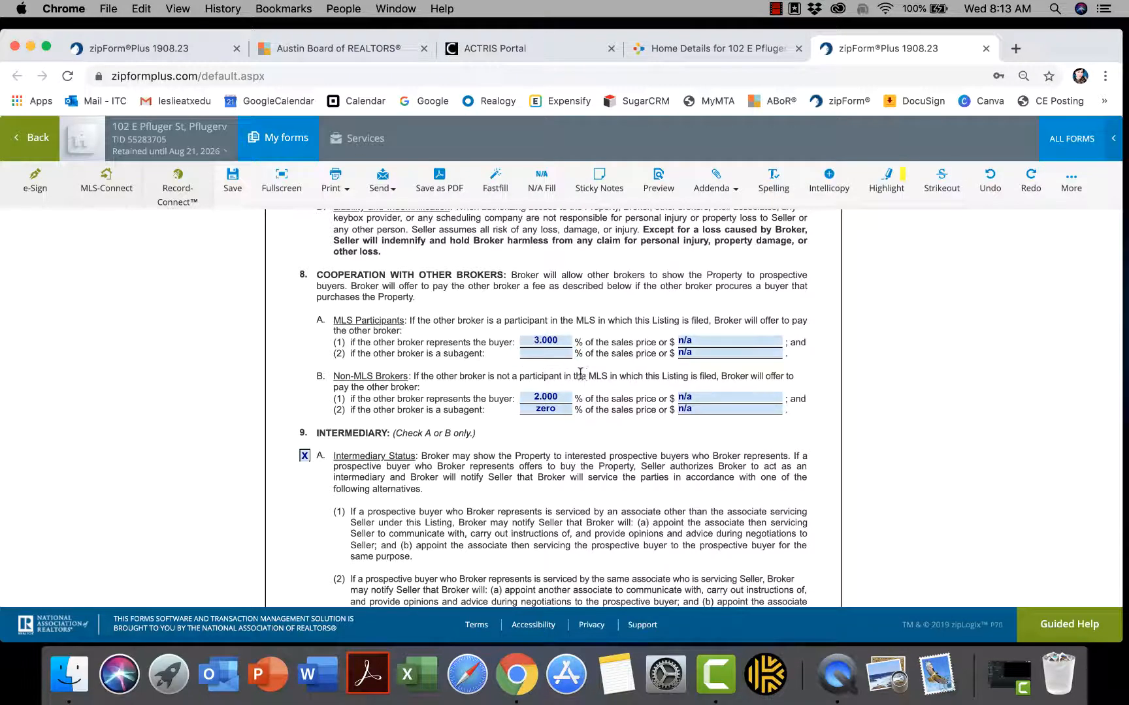
{"action": "left_click", "coordinate": [548, 354]}
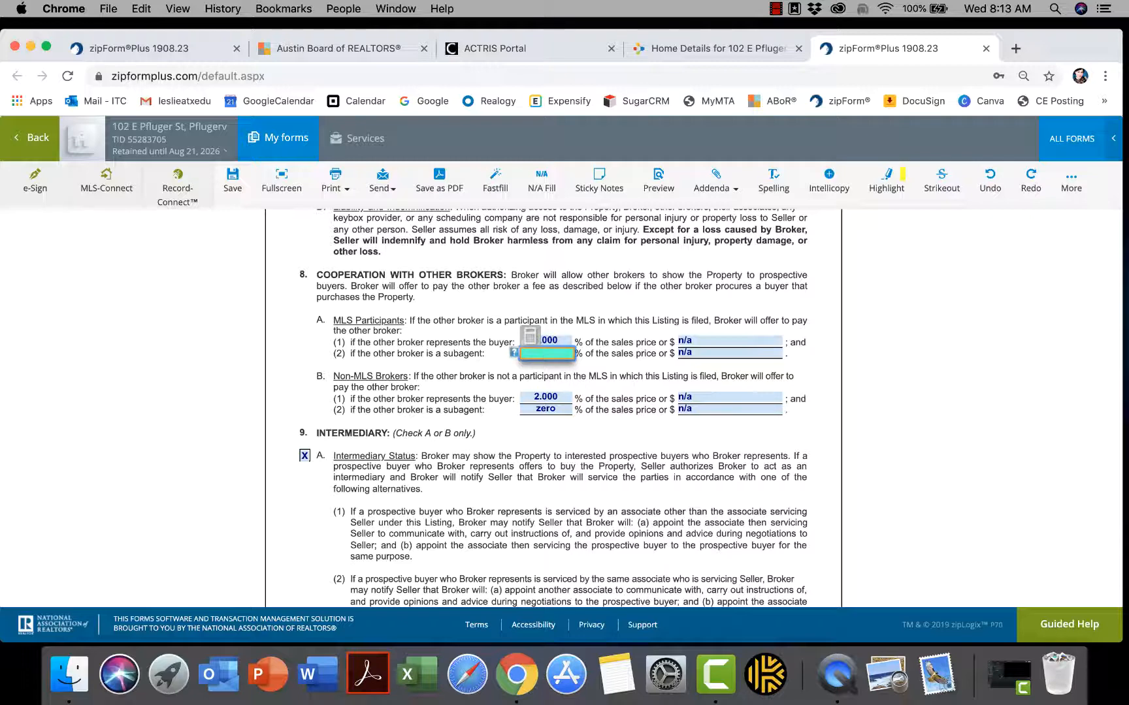
{"action": "type", "text": "0"}
{"action": "left_click", "coordinate": [584, 375]}
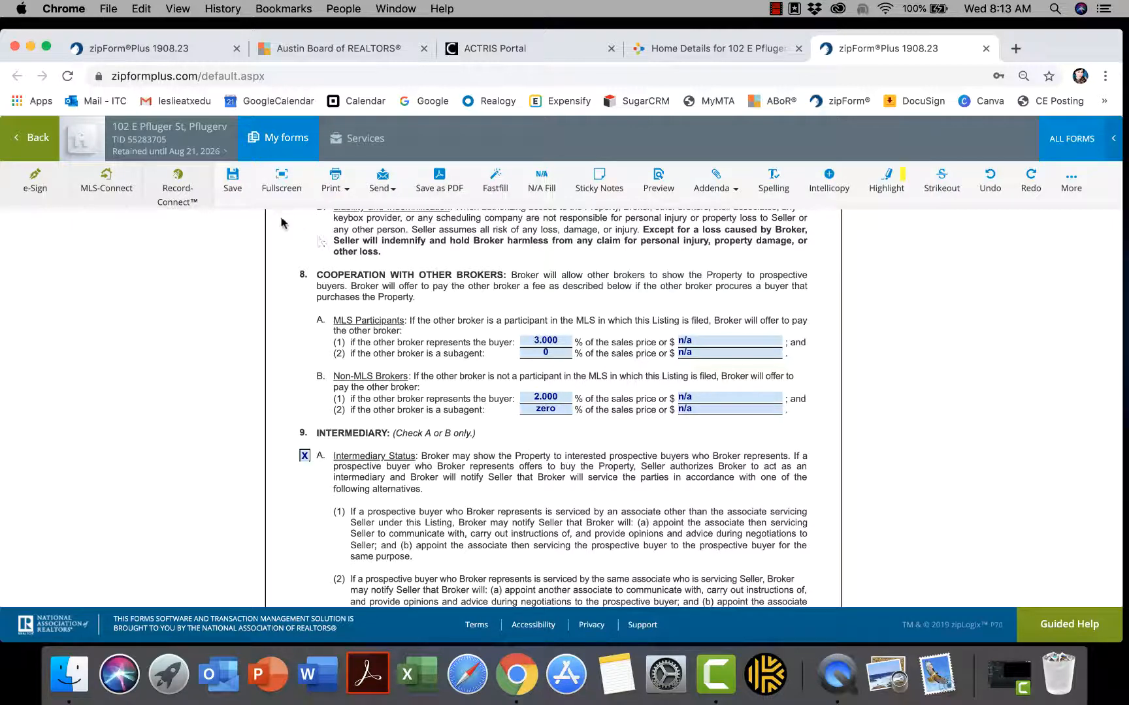
{"action": "left_click", "coordinate": [233, 183]}
Set the MLS subagent fee back to 'zero', matching the non-MLS line
{"action": "left_click", "coordinate": [559, 353]}
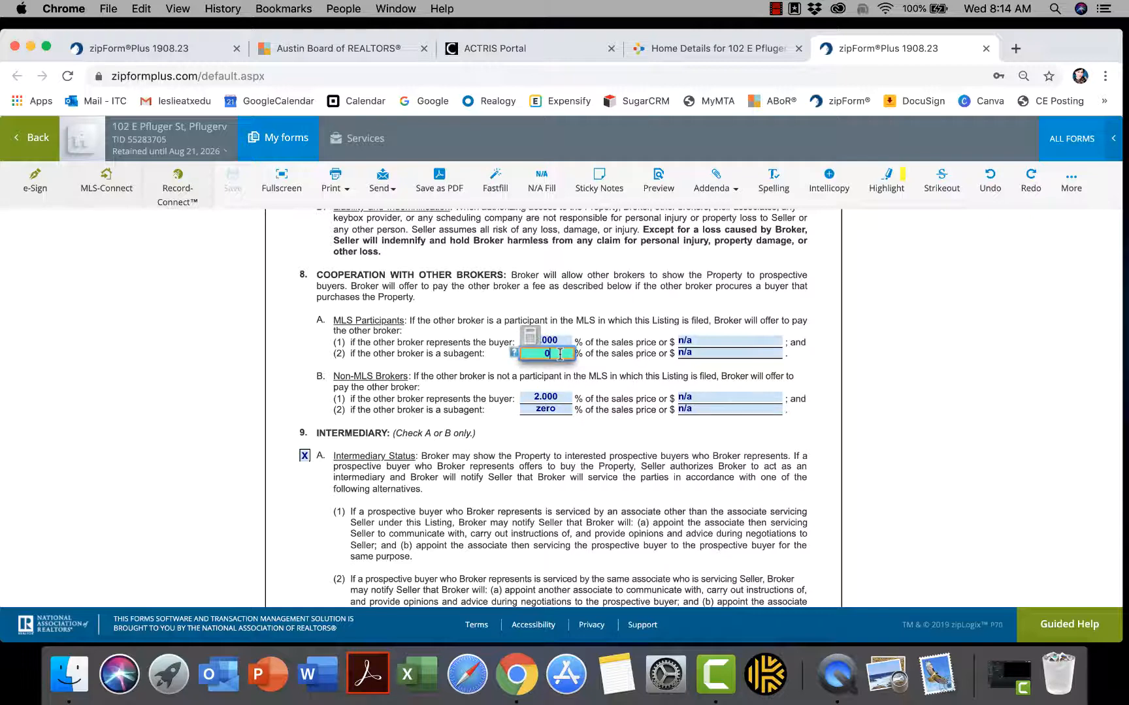
{"action": "key", "text": "BackSpace"}
{"action": "type", "text": "zero"}
{"action": "left_click", "coordinate": [585, 387]}
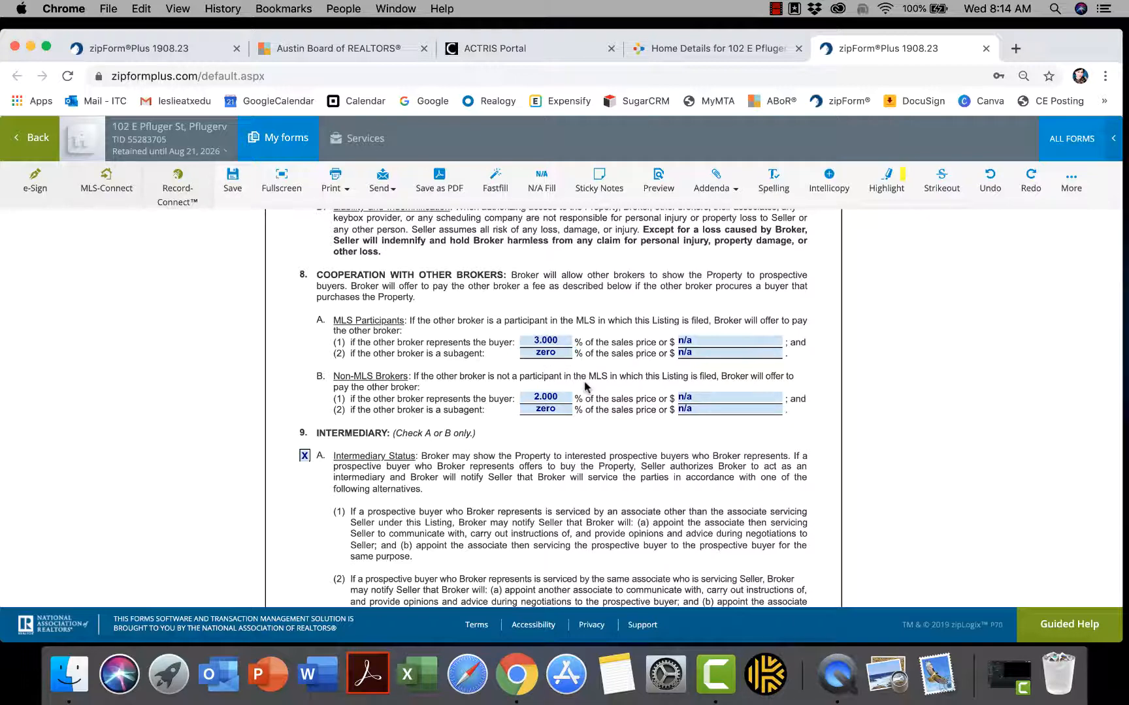
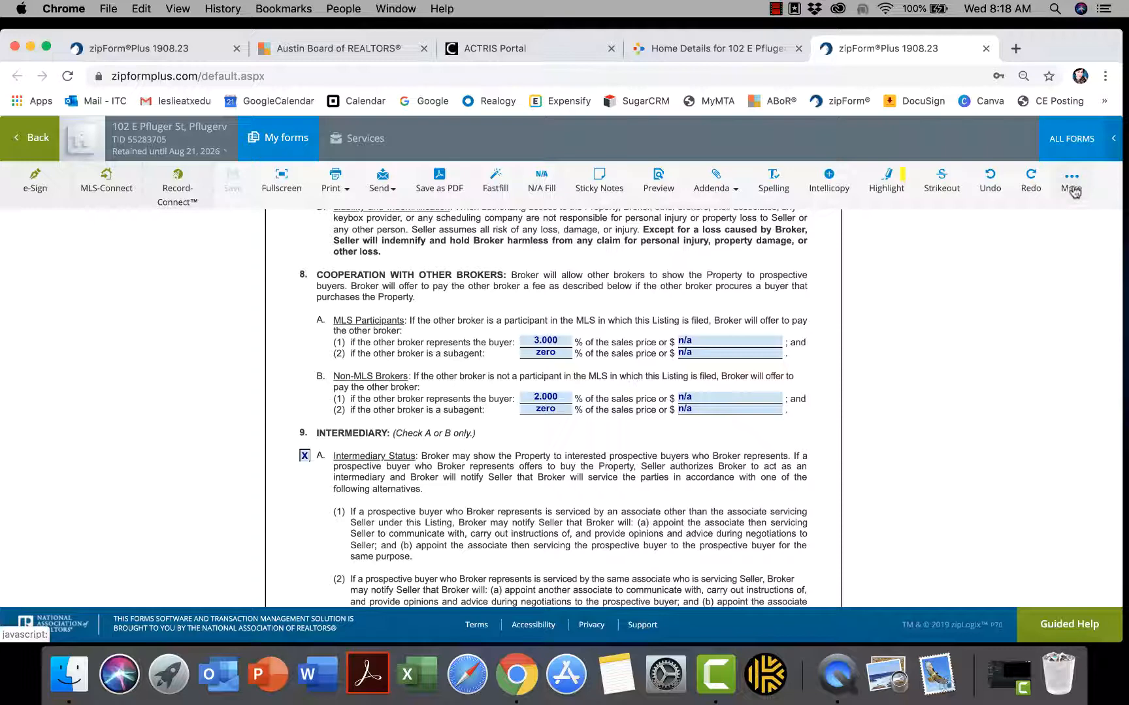
Return to the top of the listing agreement's Parties section
{"action": "left_click", "coordinate": [1072, 188]}
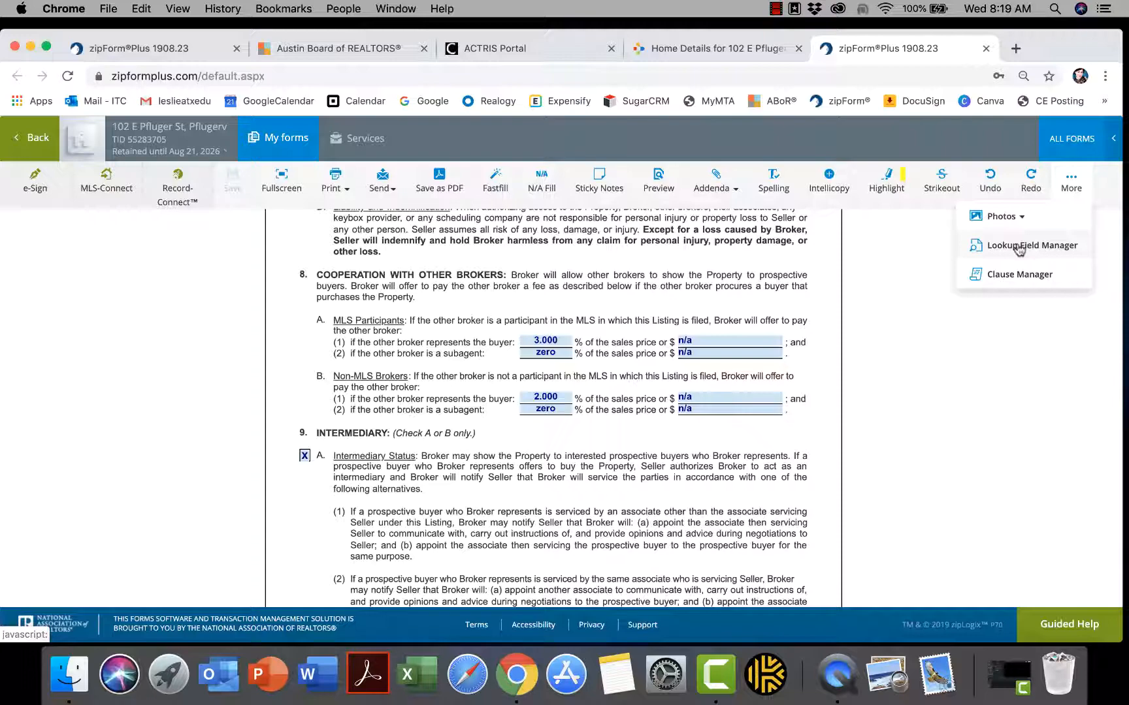
{"action": "left_click_drag", "start_coordinate": [1019, 250], "coordinate": [875, 392]}
{"action": "scroll", "coordinate": [978, 338], "scroll_direction": "up", "scroll_amount": 1}
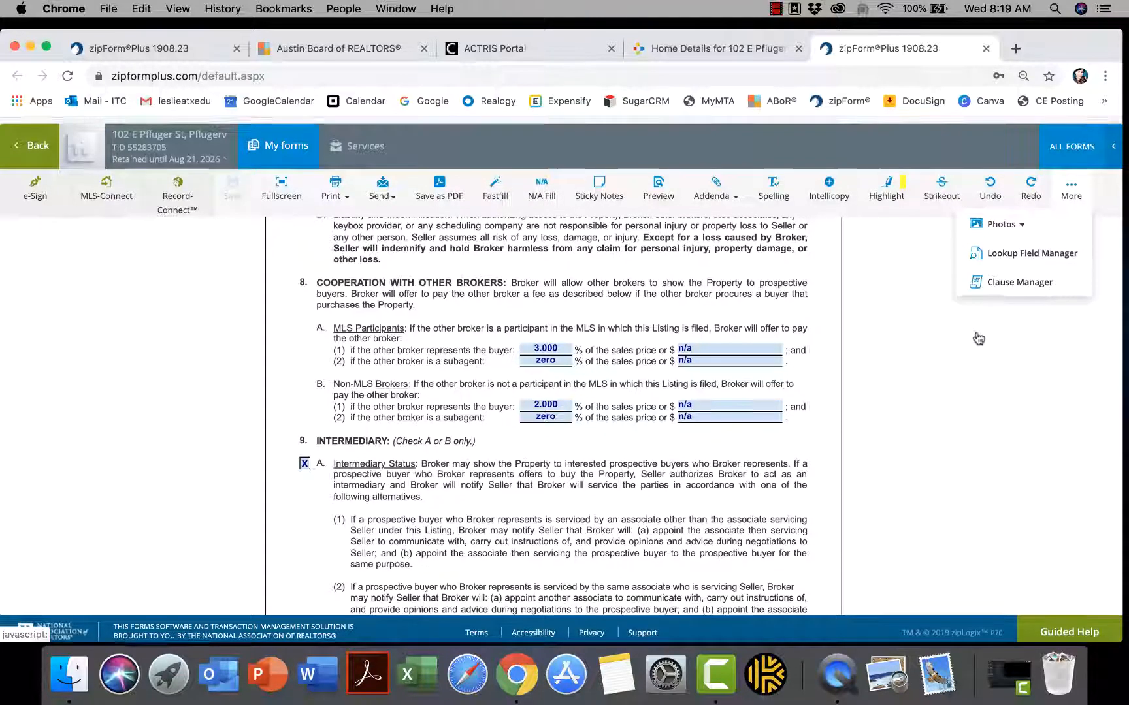
{"action": "scroll", "coordinate": [916, 325], "scroll_direction": "up", "scroll_amount": 1}
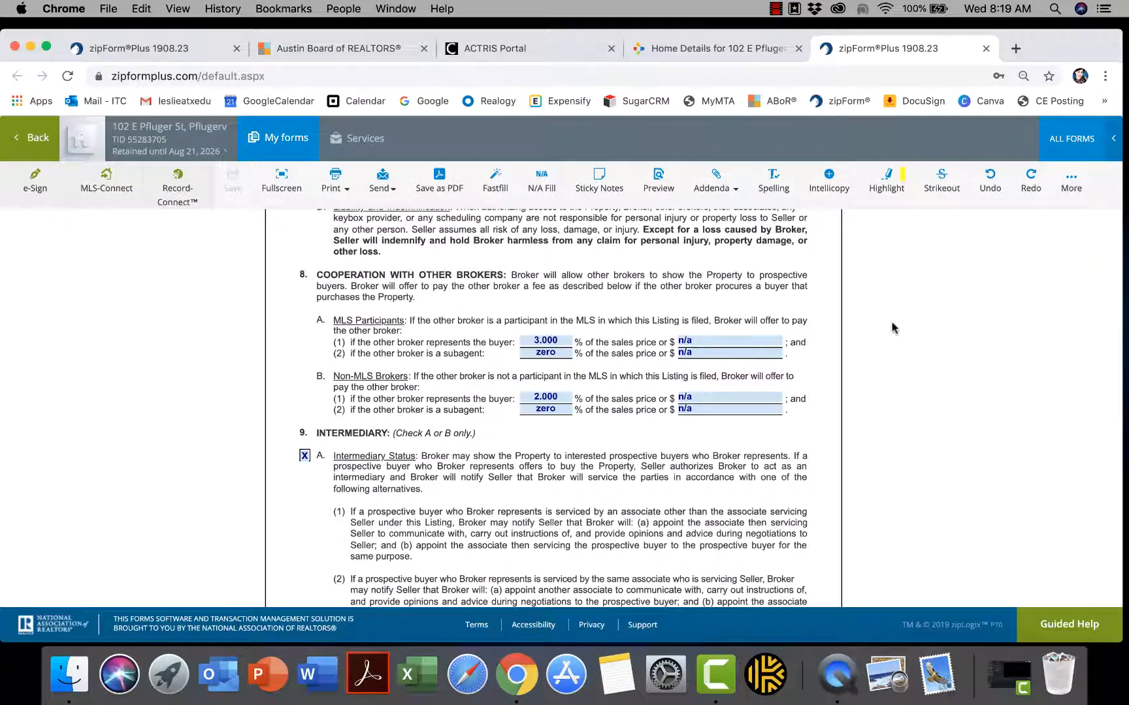
{"action": "scroll", "coordinate": [642, 328], "scroll_direction": "up", "scroll_amount": 15}
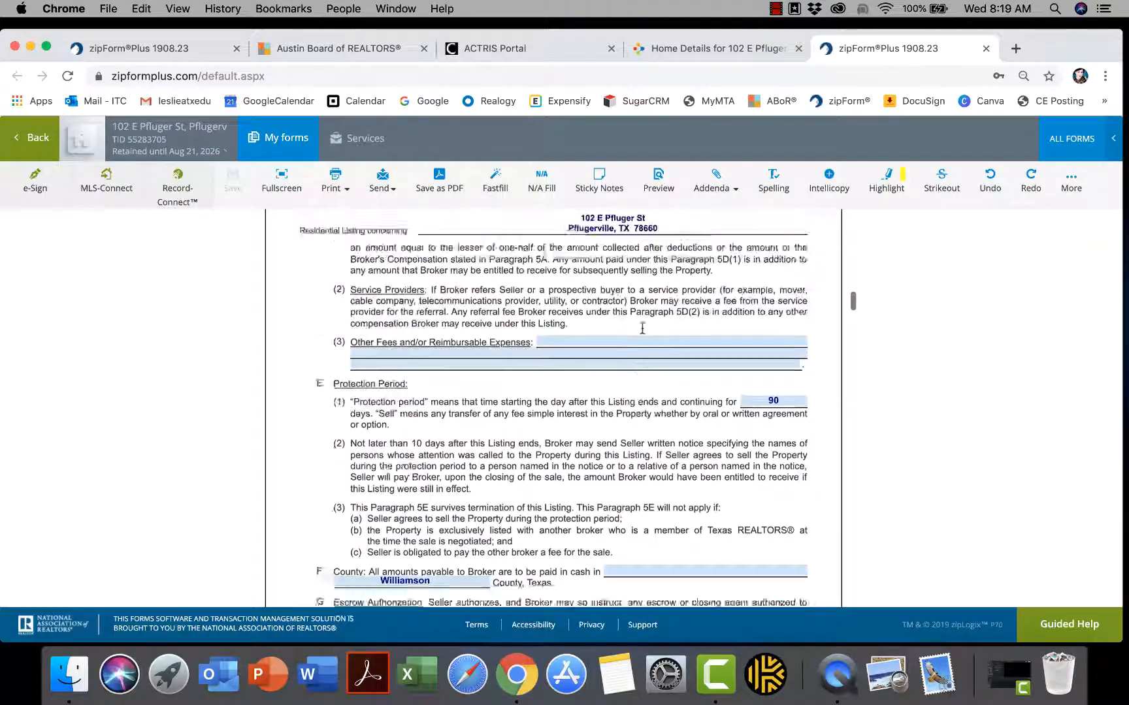
{"action": "scroll", "coordinate": [642, 328], "scroll_direction": "up", "scroll_amount": 20}
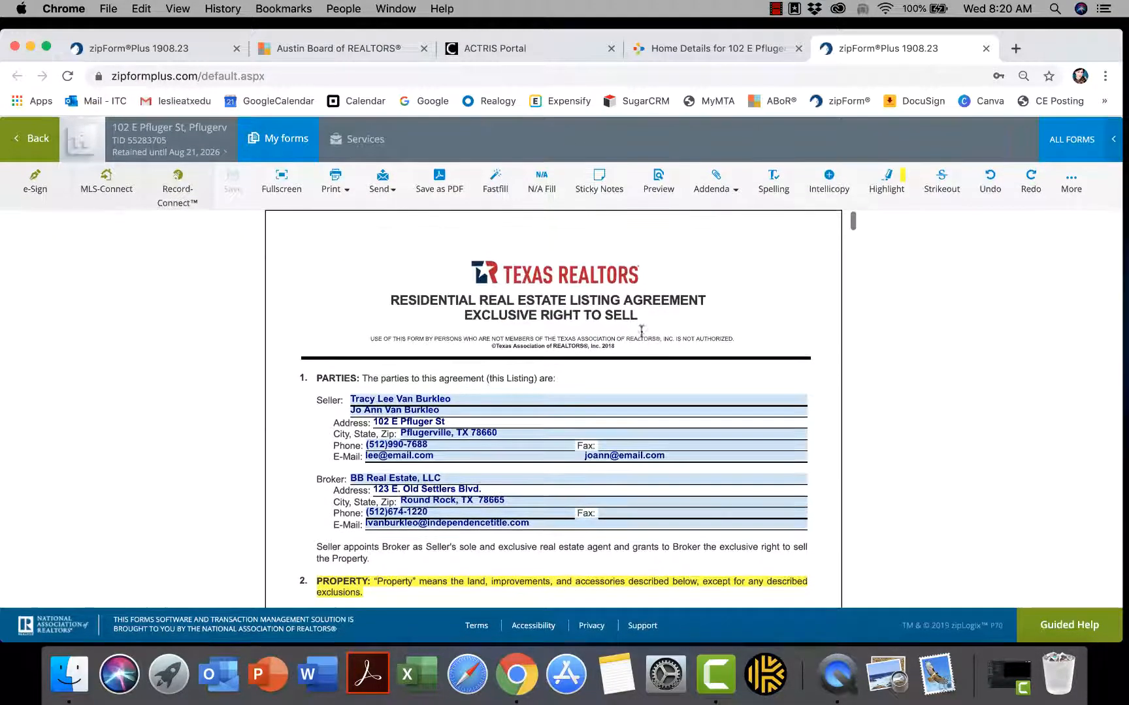
Check the stored name suggestions for the first seller, then dismiss them
{"action": "left_click", "coordinate": [478, 397]}
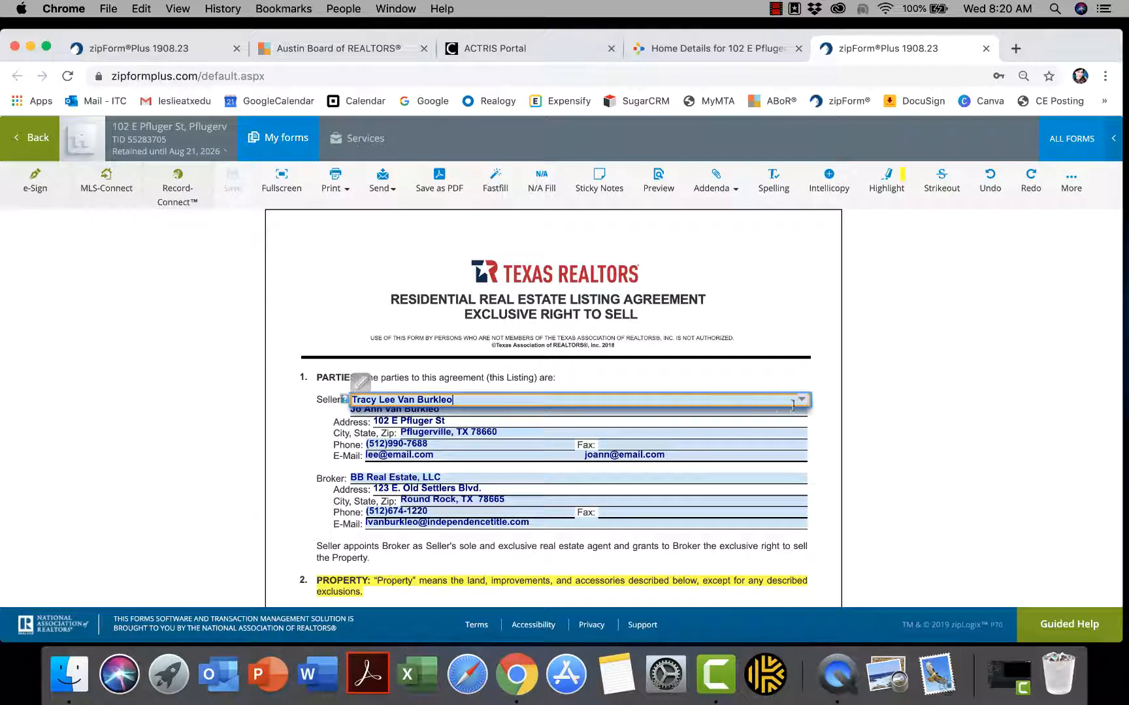
{"action": "left_click", "coordinate": [803, 400]}
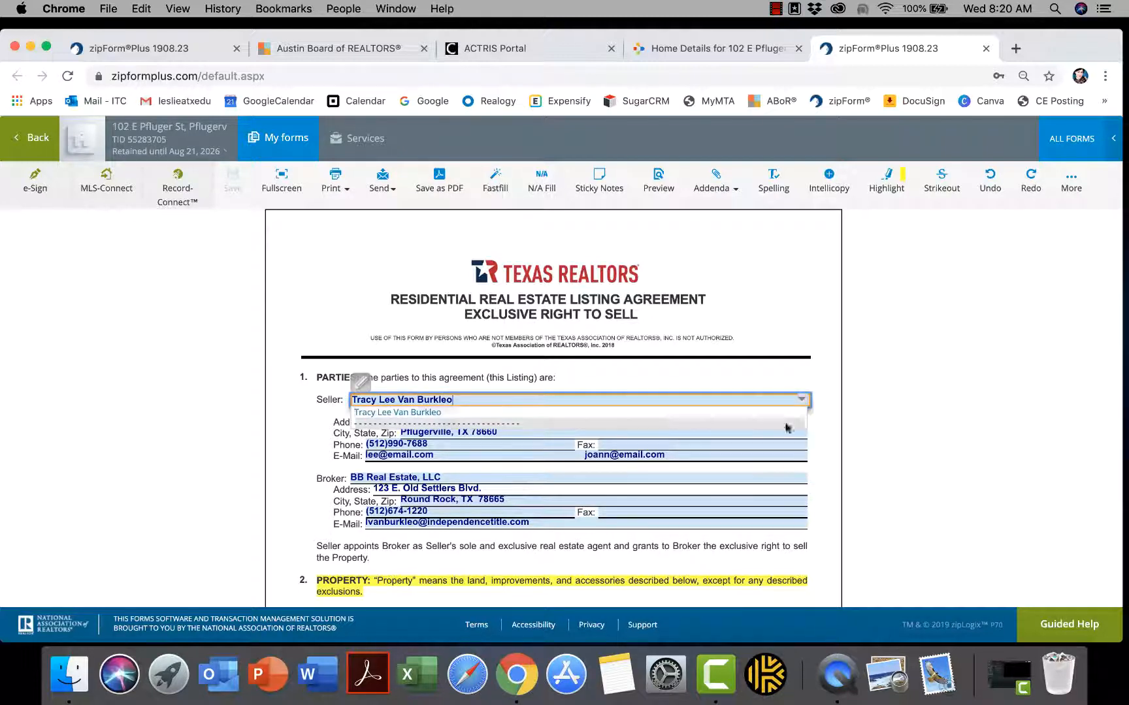
{"action": "left_click", "coordinate": [756, 471]}
Review the stored seller 2 e-mail suggestions, then bring up the More tools menu
{"action": "left_click", "coordinate": [744, 456]}
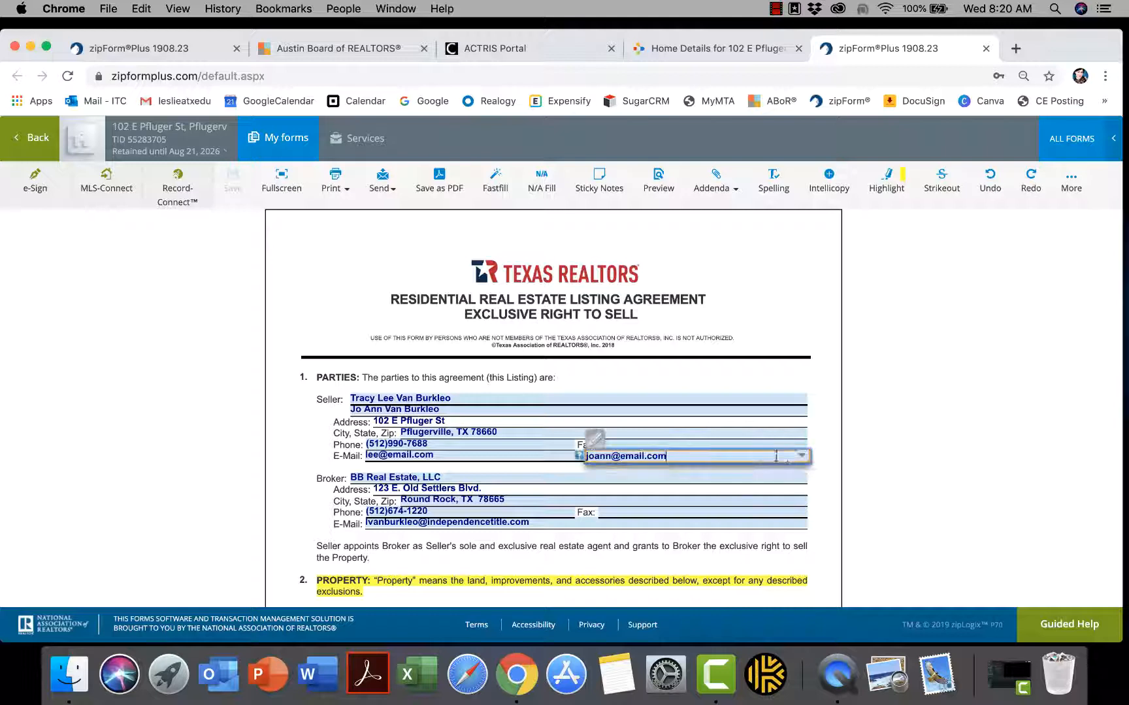
{"action": "left_click", "coordinate": [800, 459]}
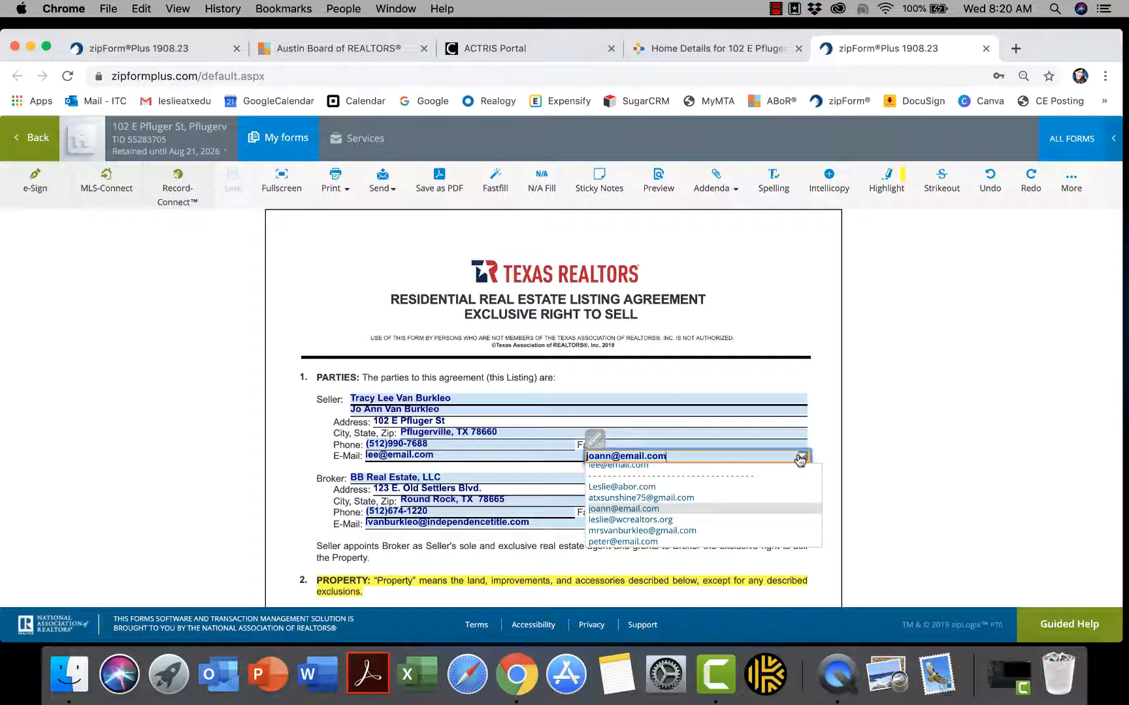
{"action": "left_click", "coordinate": [908, 404]}
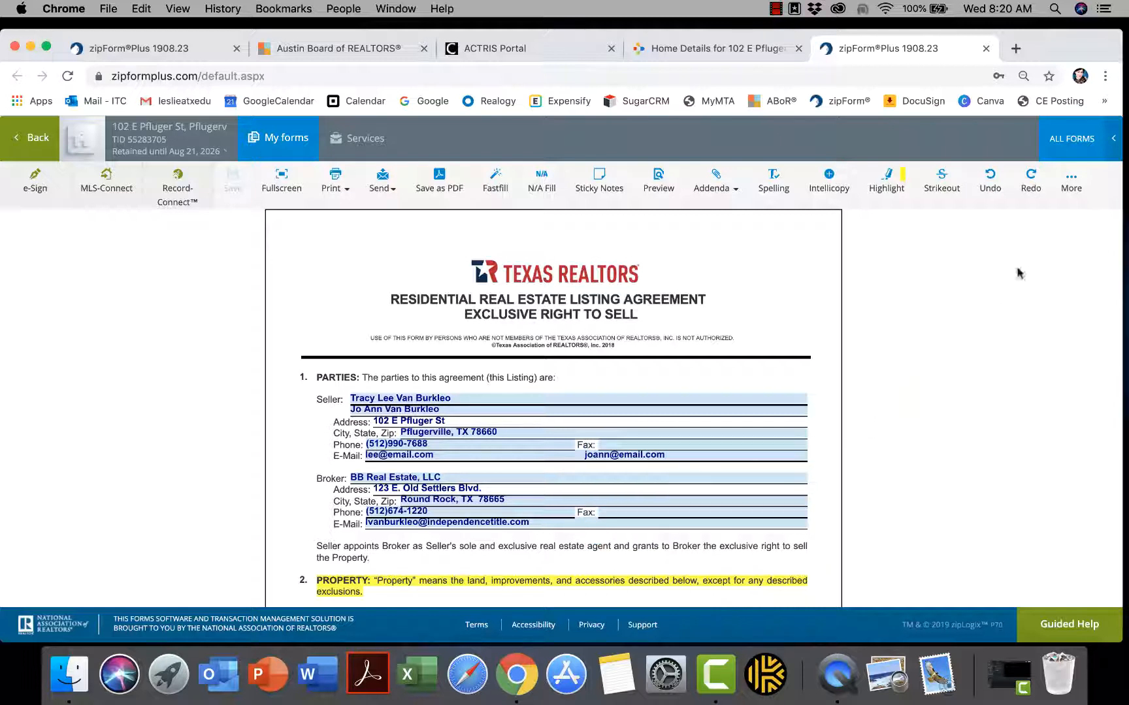
{"action": "left_click", "coordinate": [1071, 182]}
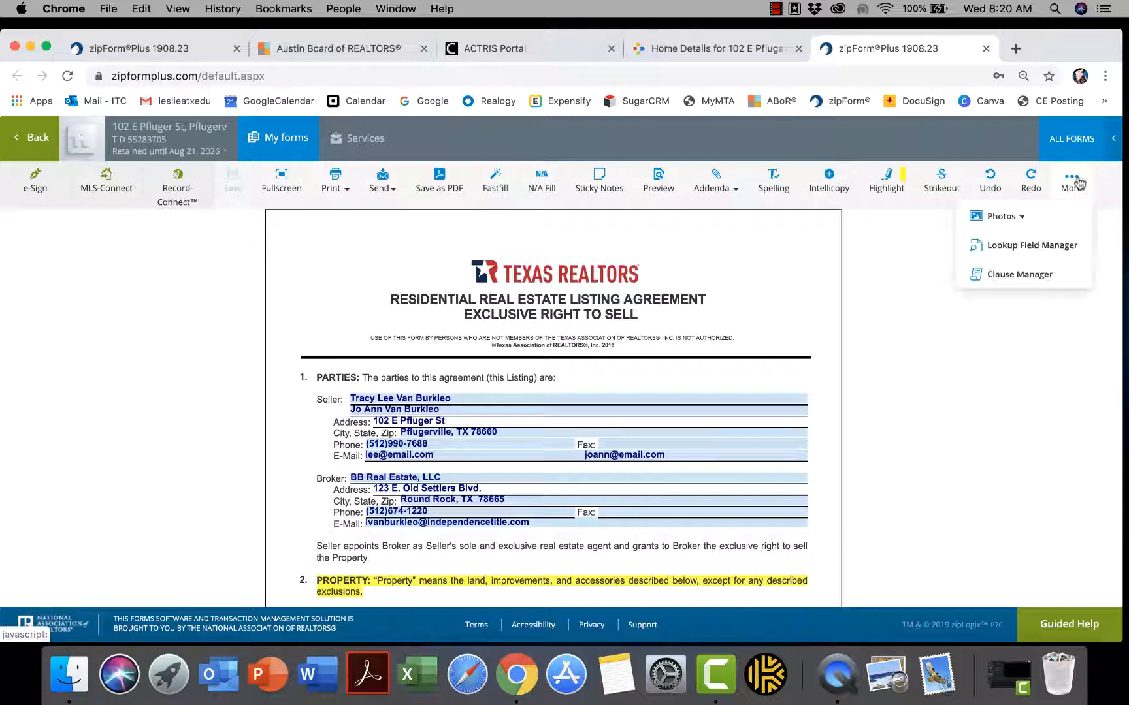
Open the Lookup Field Manager and scroll its Fields list down to s2email
{"action": "left_click", "coordinate": [994, 250]}
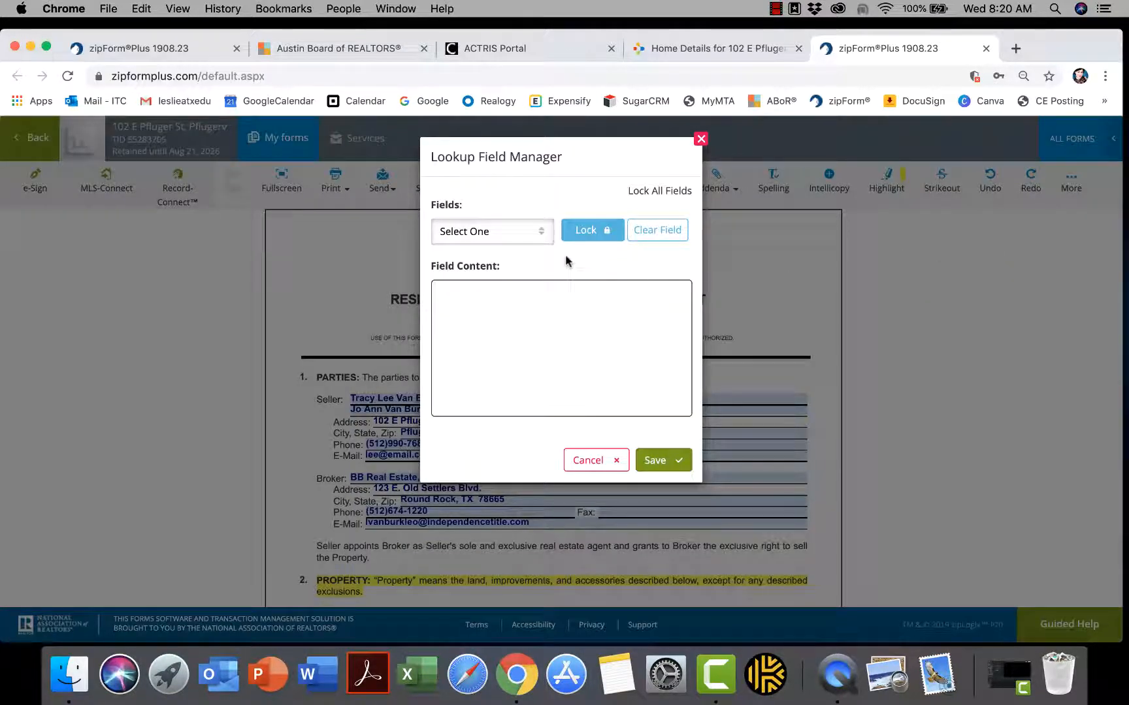
{"action": "left_click", "coordinate": [545, 237]}
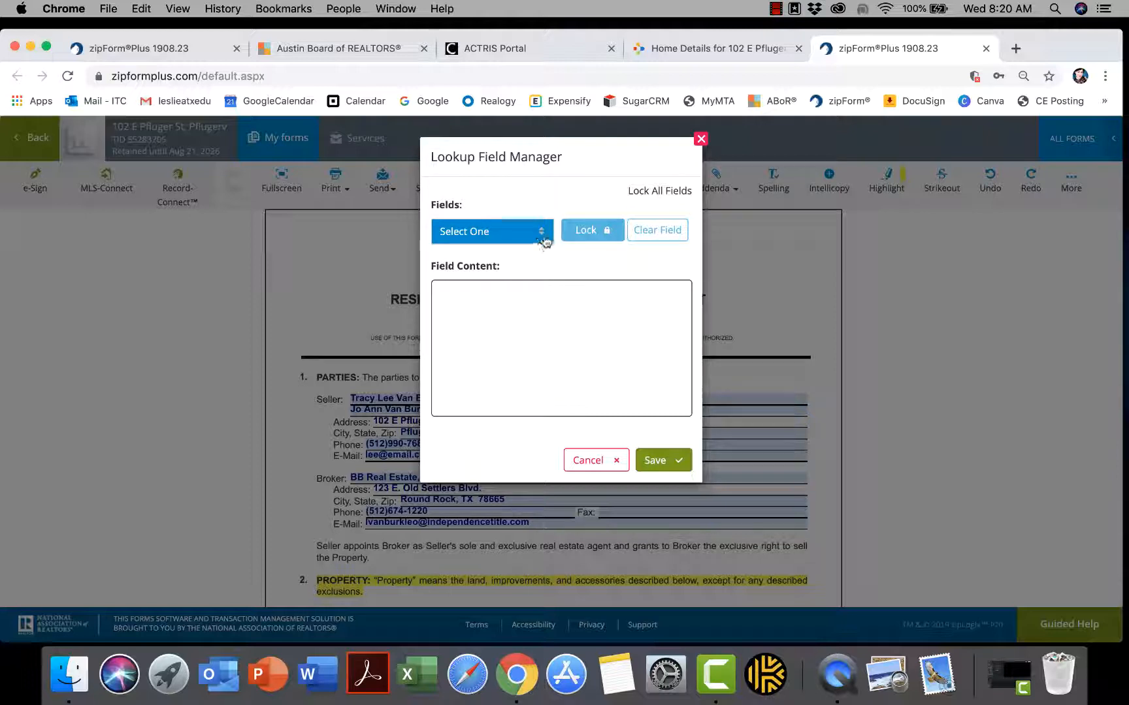
{"action": "left_click", "coordinate": [544, 236]}
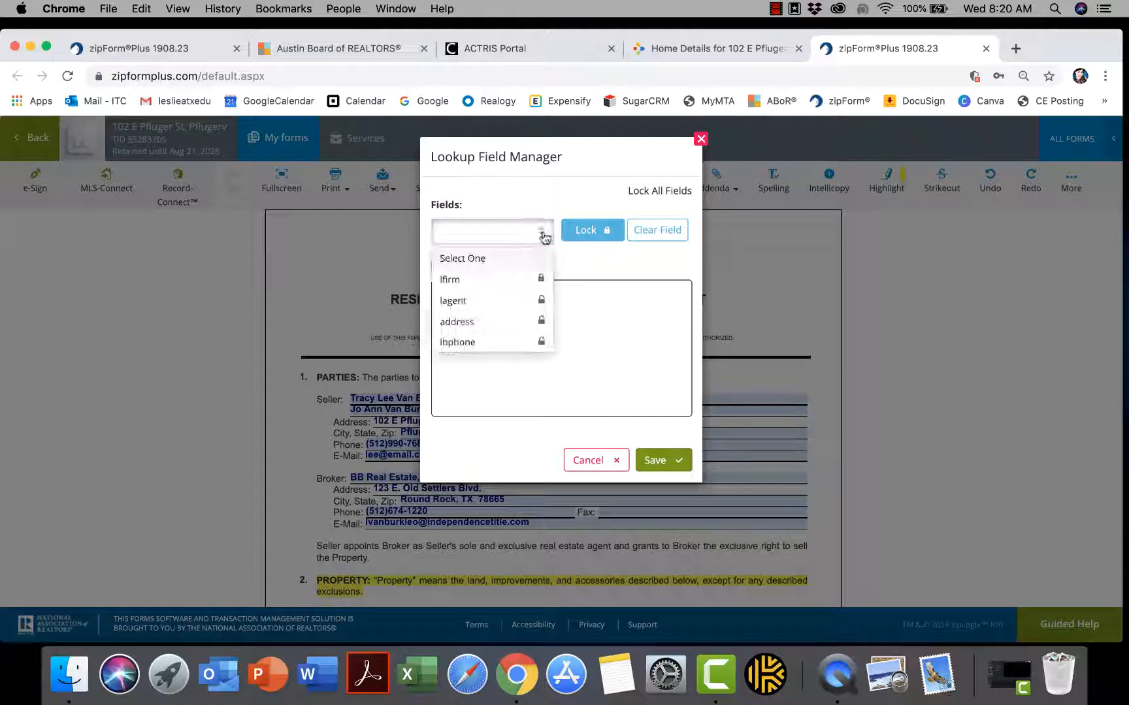
{"action": "scroll", "coordinate": [494, 315], "scroll_direction": "down", "scroll_amount": 5}
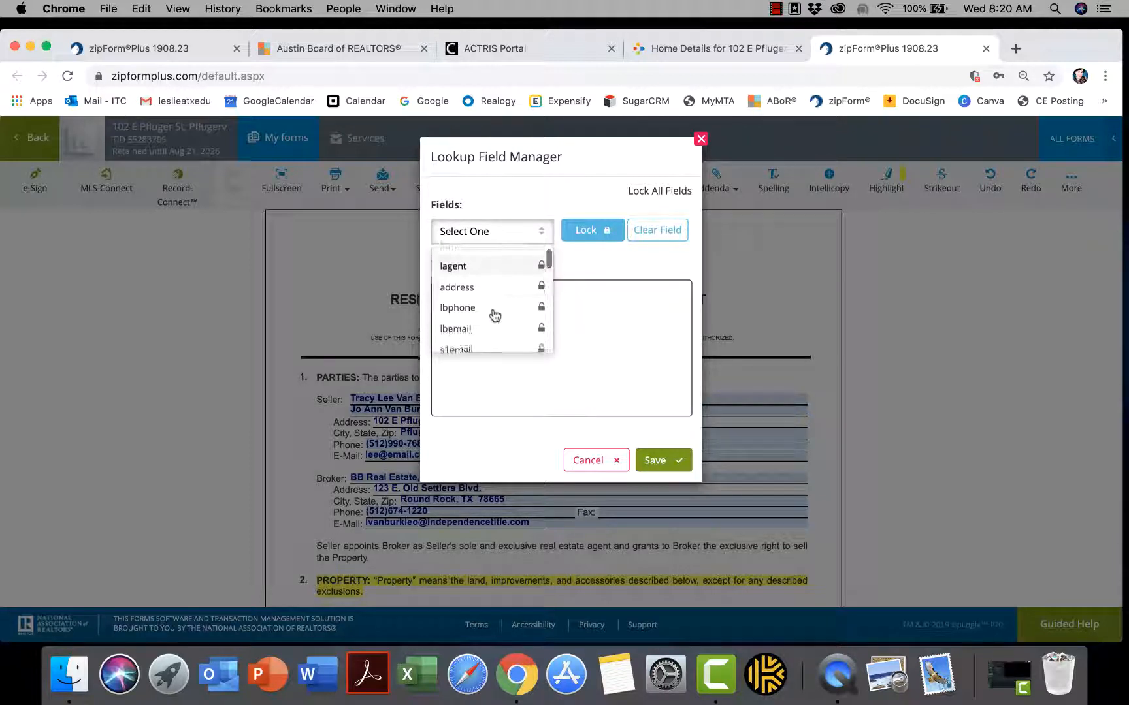
{"action": "scroll", "coordinate": [494, 316], "scroll_direction": "up", "scroll_amount": 1}
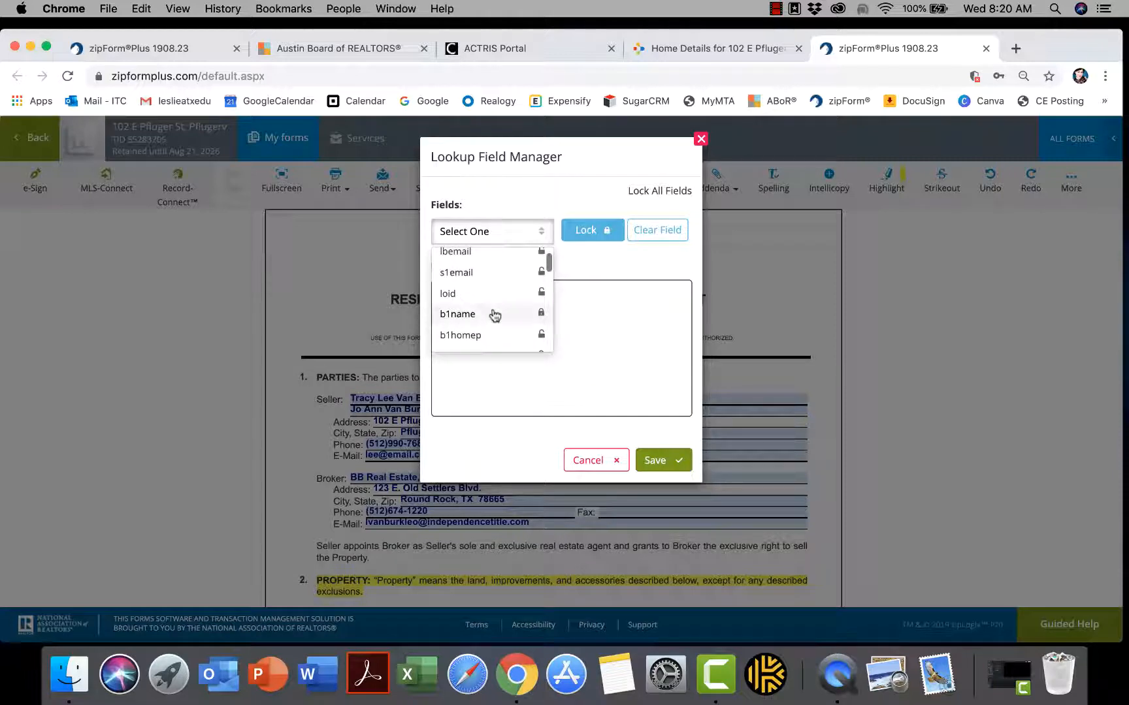
{"action": "scroll", "coordinate": [495, 316], "scroll_direction": "down", "scroll_amount": 5}
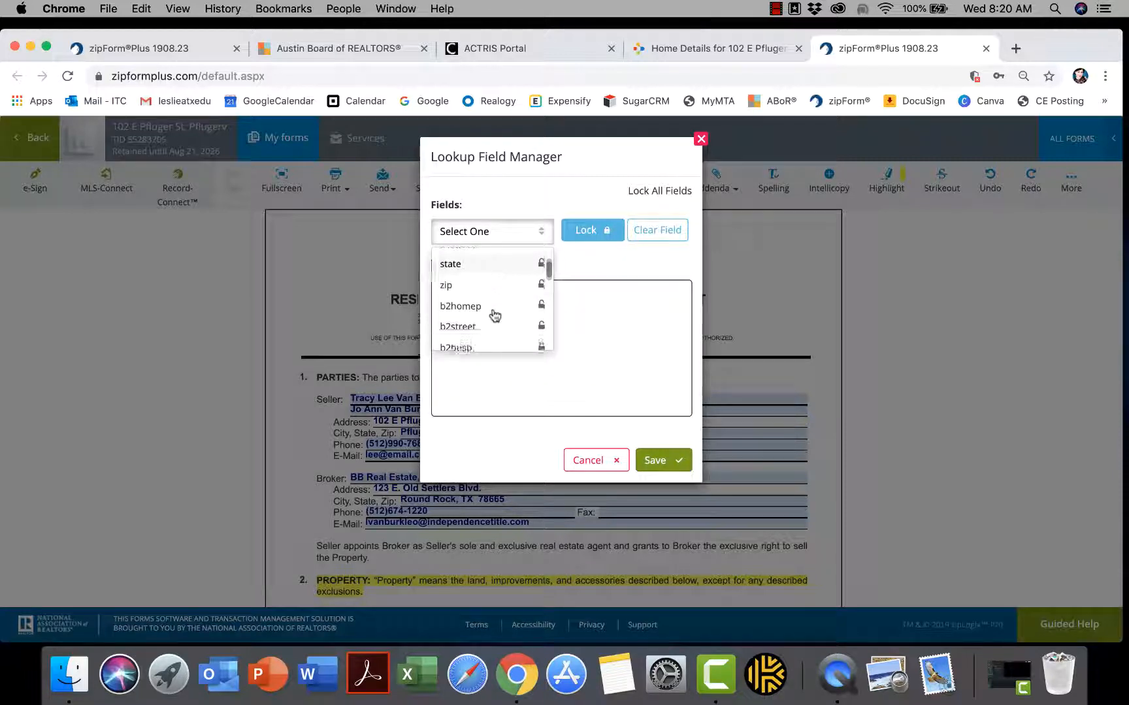
{"action": "scroll", "coordinate": [494, 316], "scroll_direction": "down", "scroll_amount": 5}
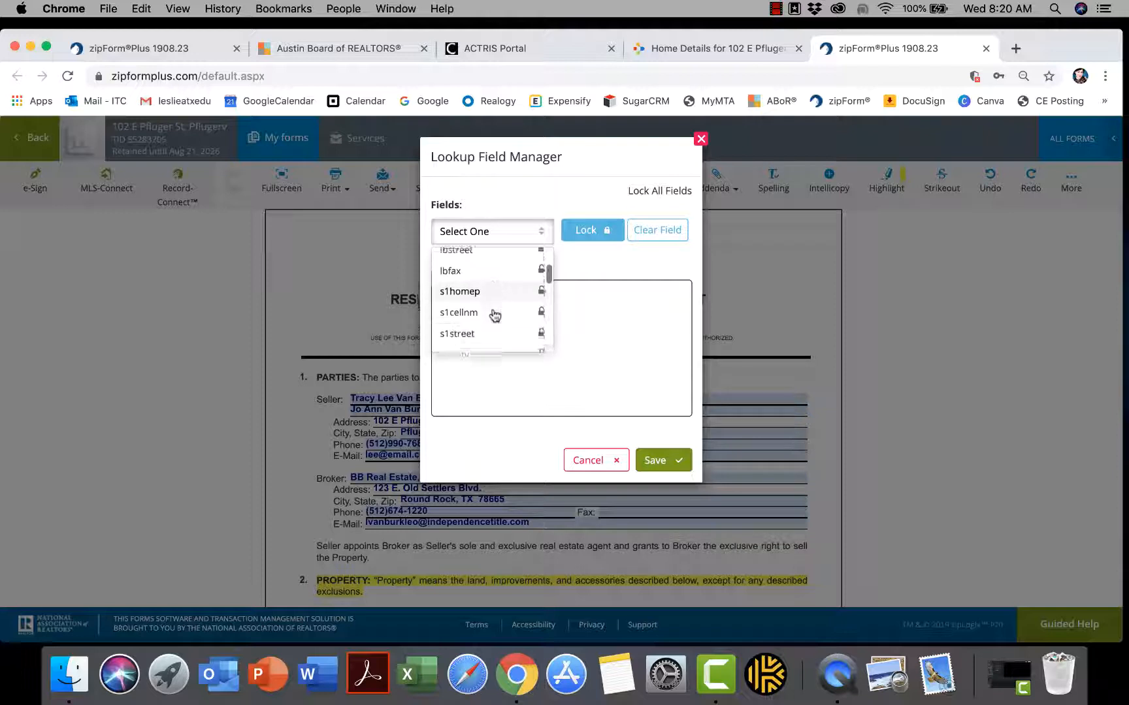
{"action": "scroll", "coordinate": [495, 316], "scroll_direction": "down", "scroll_amount": 3}
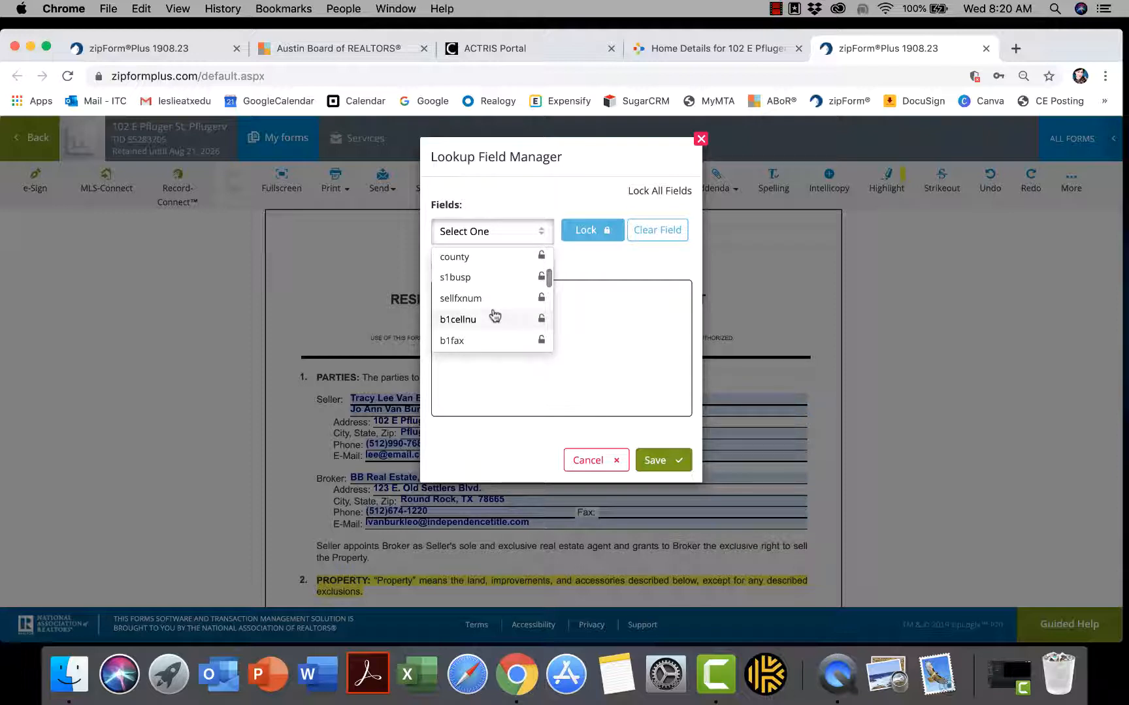
{"action": "scroll", "coordinate": [495, 316], "scroll_direction": "down", "scroll_amount": 5}
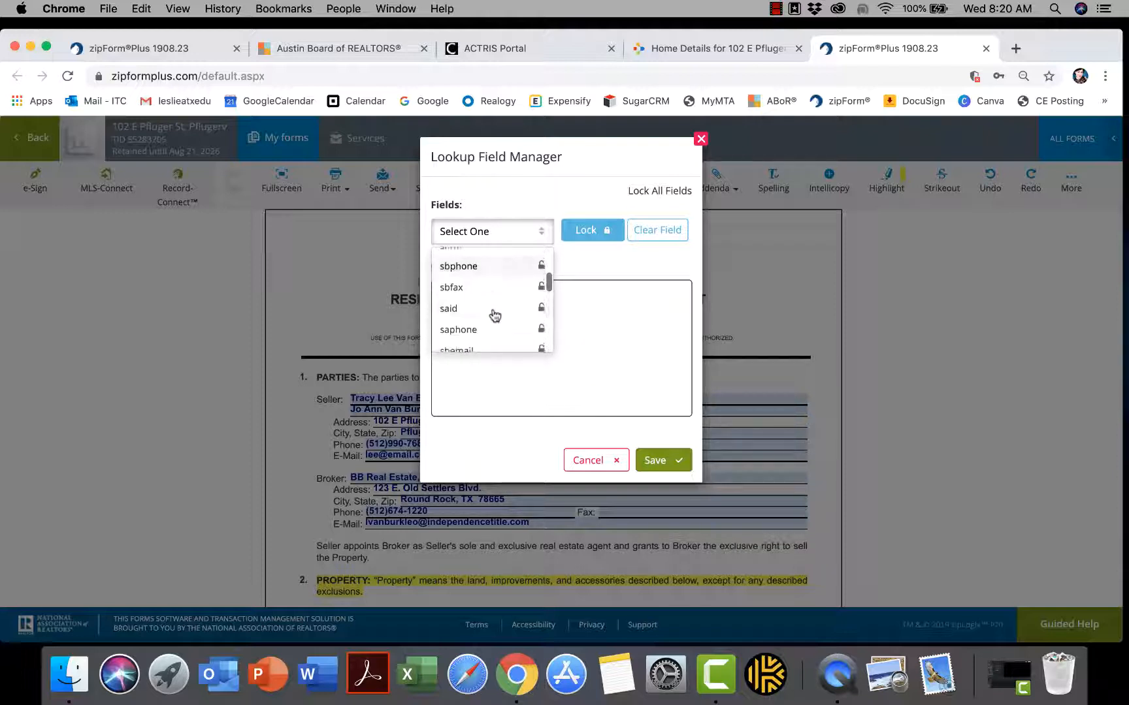
{"action": "scroll", "coordinate": [494, 315], "scroll_direction": "down", "scroll_amount": 3}
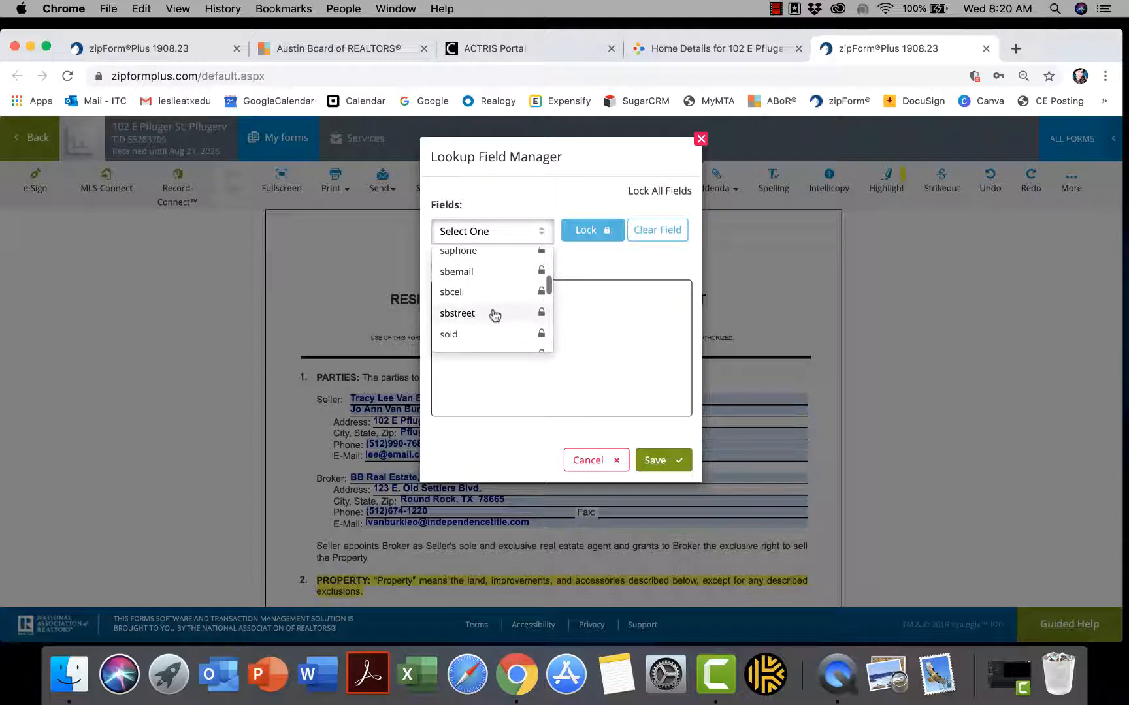
{"action": "scroll", "coordinate": [494, 315], "scroll_direction": "down", "scroll_amount": 5}
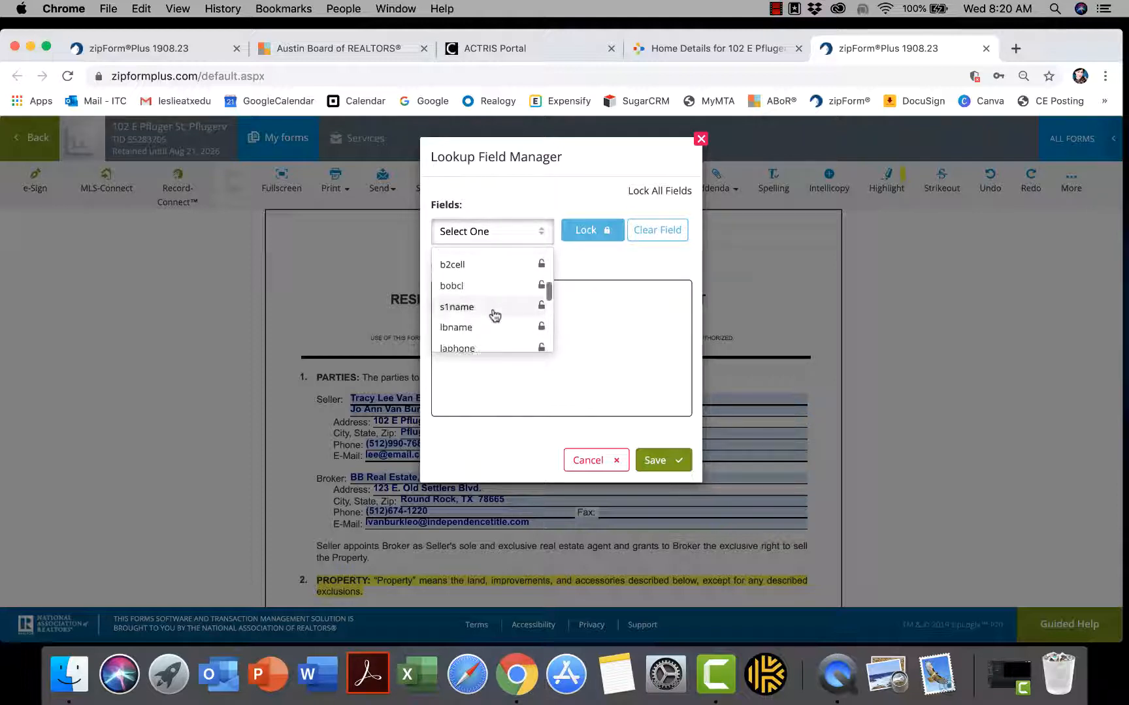
{"action": "scroll", "coordinate": [494, 315], "scroll_direction": "down", "scroll_amount": 5}
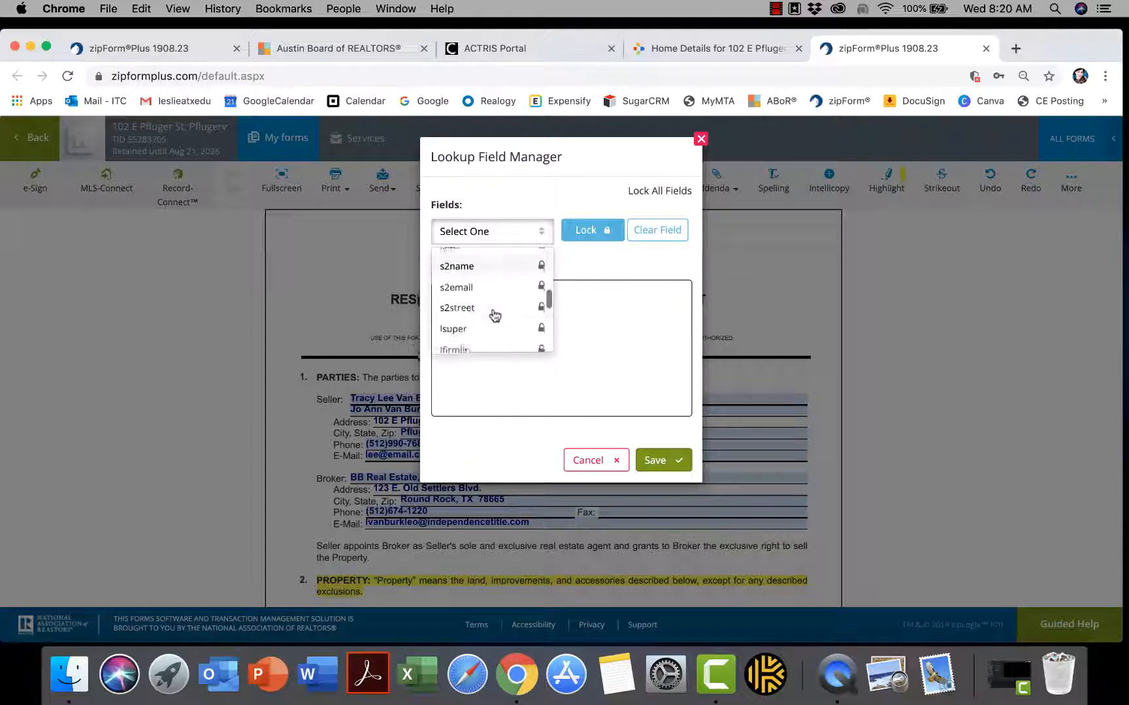
{"action": "scroll", "coordinate": [495, 315], "scroll_direction": "down", "scroll_amount": 1}
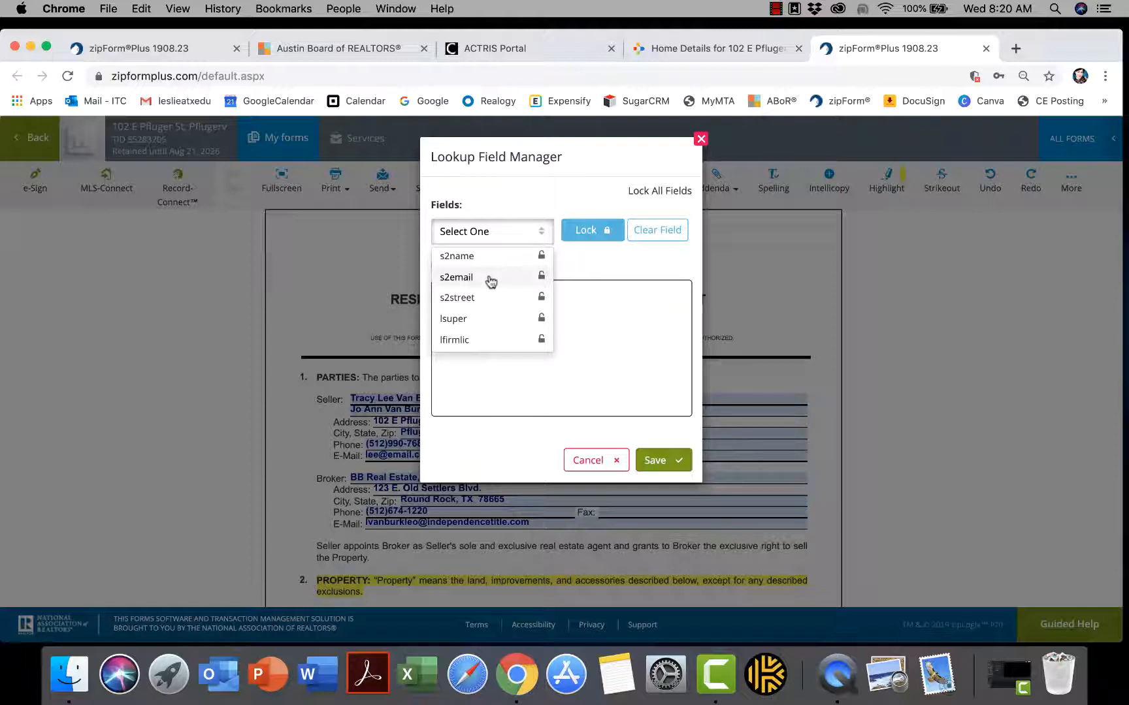
Unlock the s2email lookup field, clear all its stored e-mail entries, and save
{"action": "left_click", "coordinate": [491, 280]}
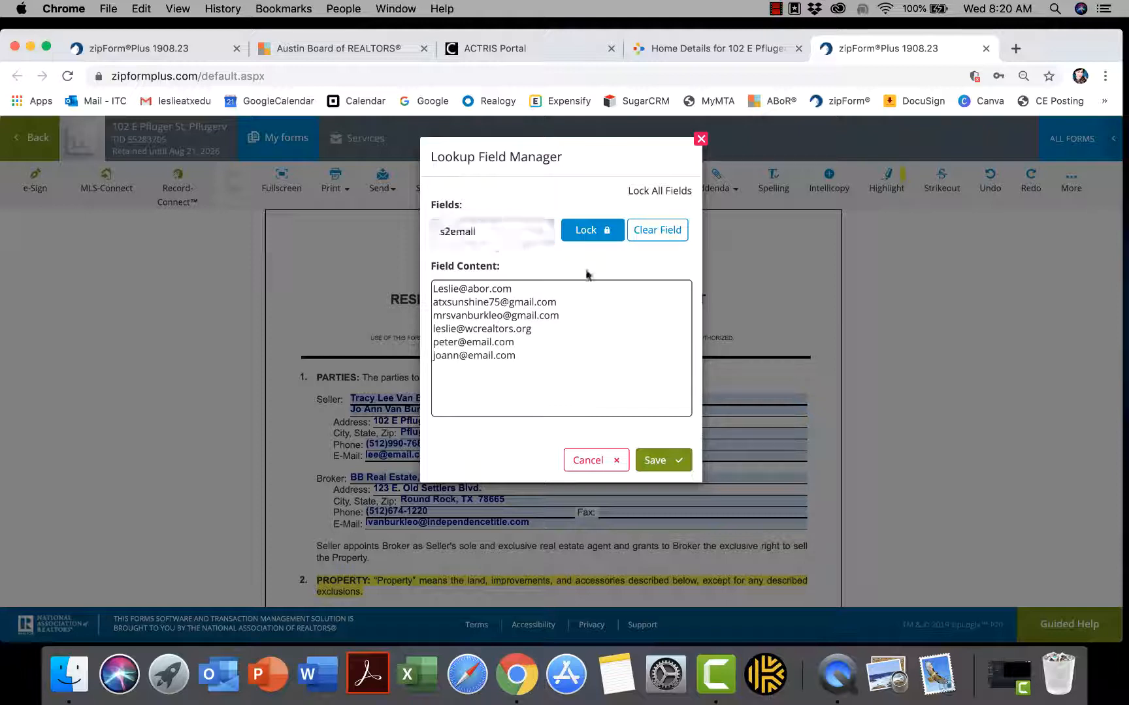
{"action": "left_click", "coordinate": [607, 234]}
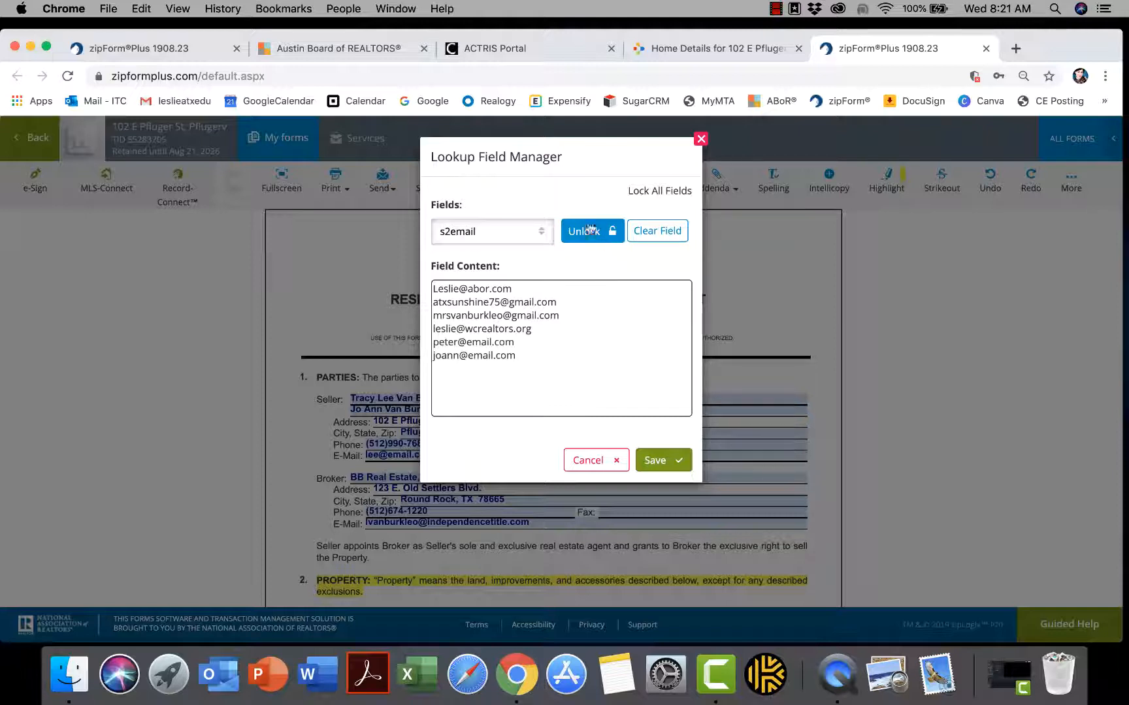
{"action": "left_click", "coordinate": [659, 239]}
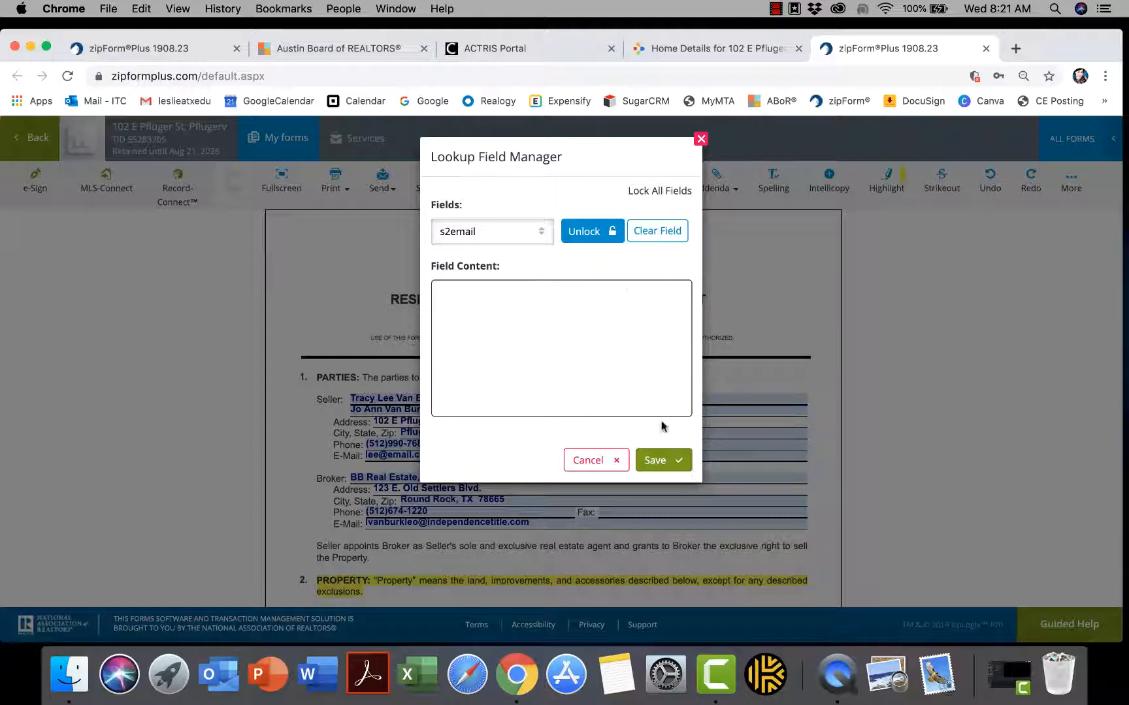
{"action": "left_click", "coordinate": [654, 459]}
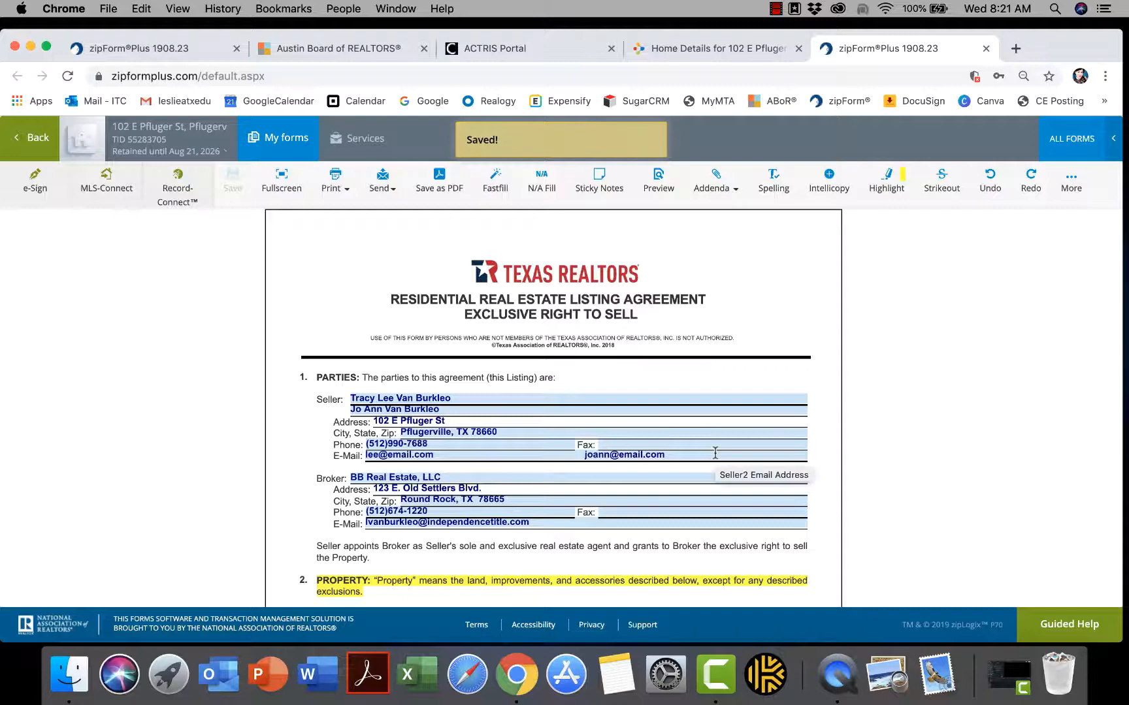
{"action": "scroll", "coordinate": [735, 441], "scroll_direction": "down", "scroll_amount": 4}
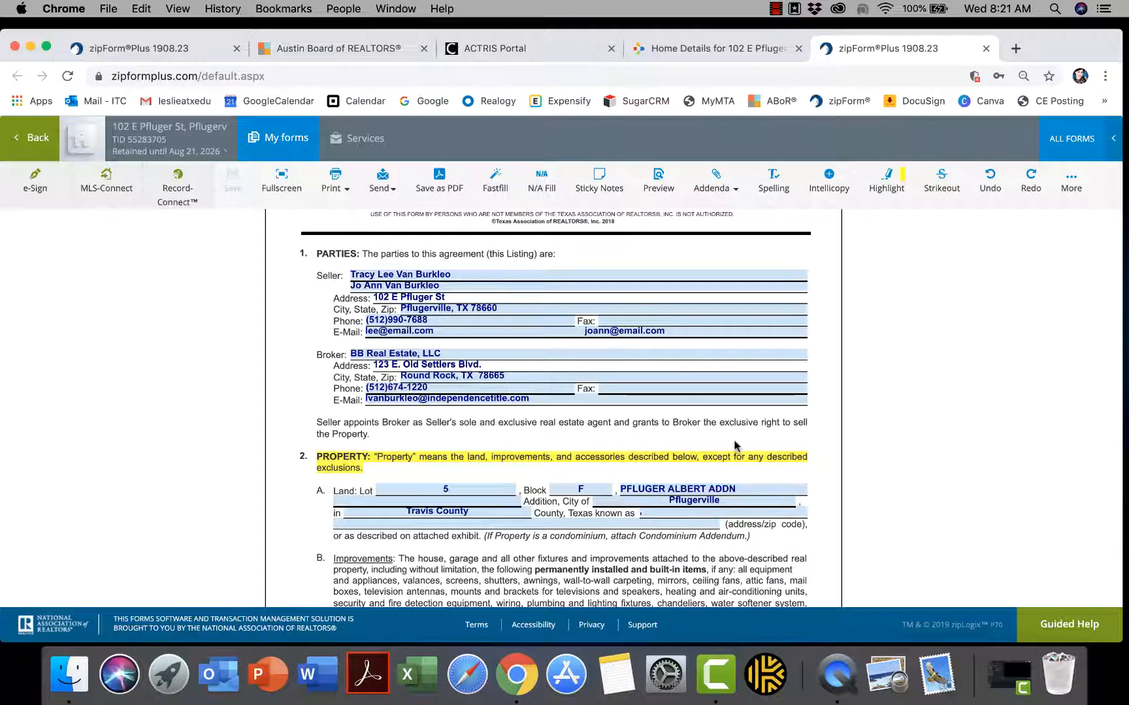
{"action": "scroll", "coordinate": [731, 441], "scroll_direction": "up", "scroll_amount": 3}
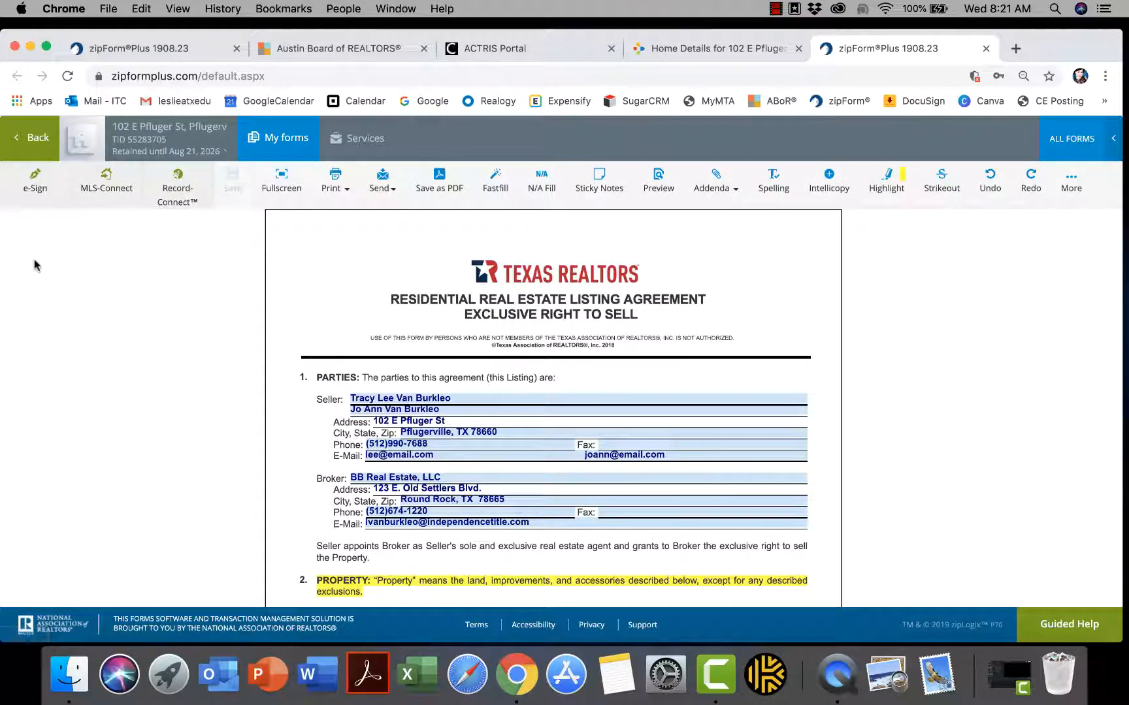
{"action": "left_click", "coordinate": [24, 139]}
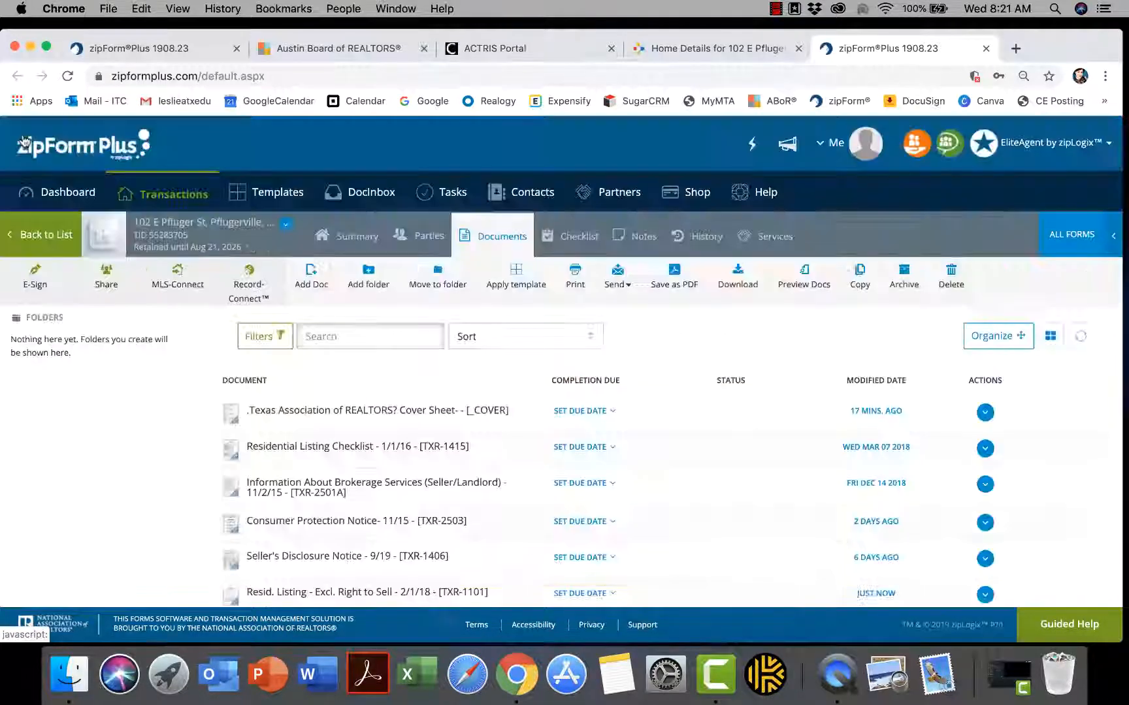